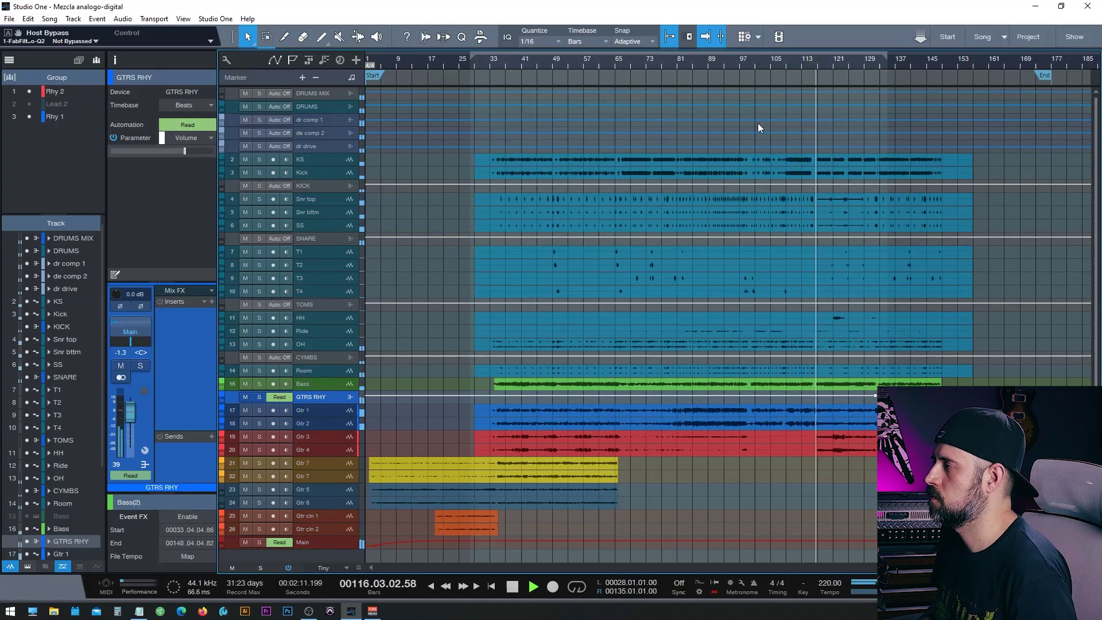
- Stop playback, show the mixing console and open the Kick channel's bx_console SSL 4000 E insert for viewing
key(space)
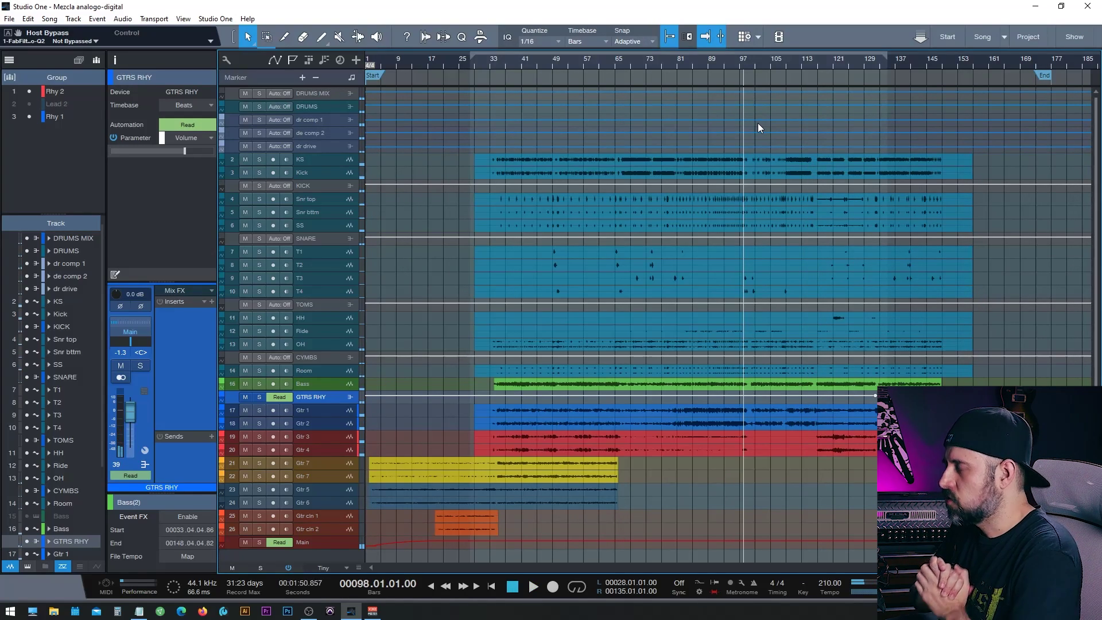
key(F3)
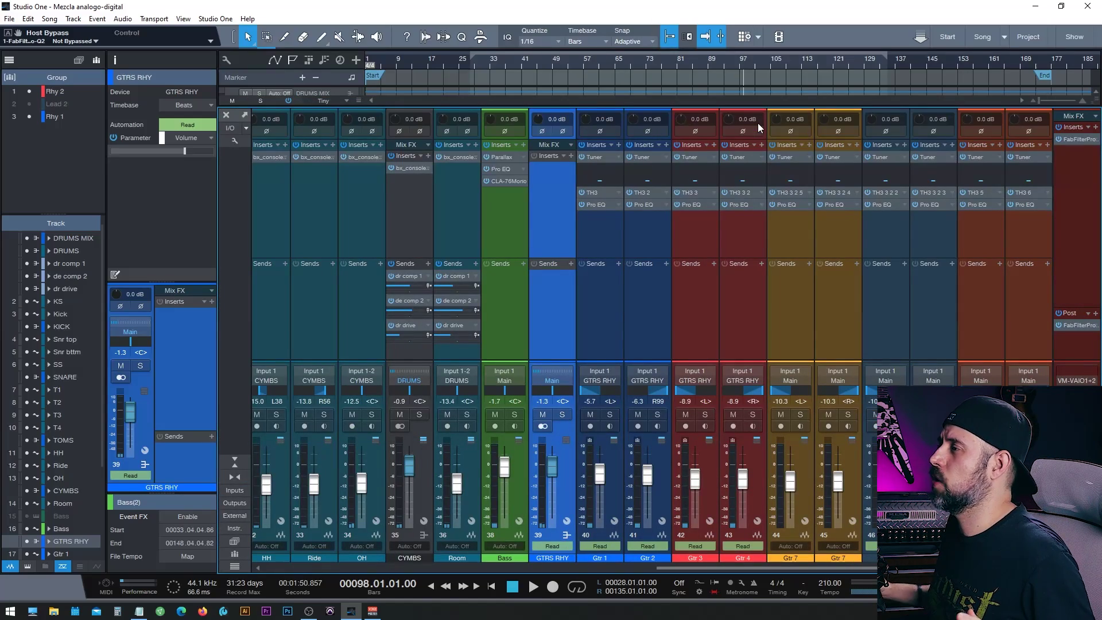
scroll(504, 209, left, 6)
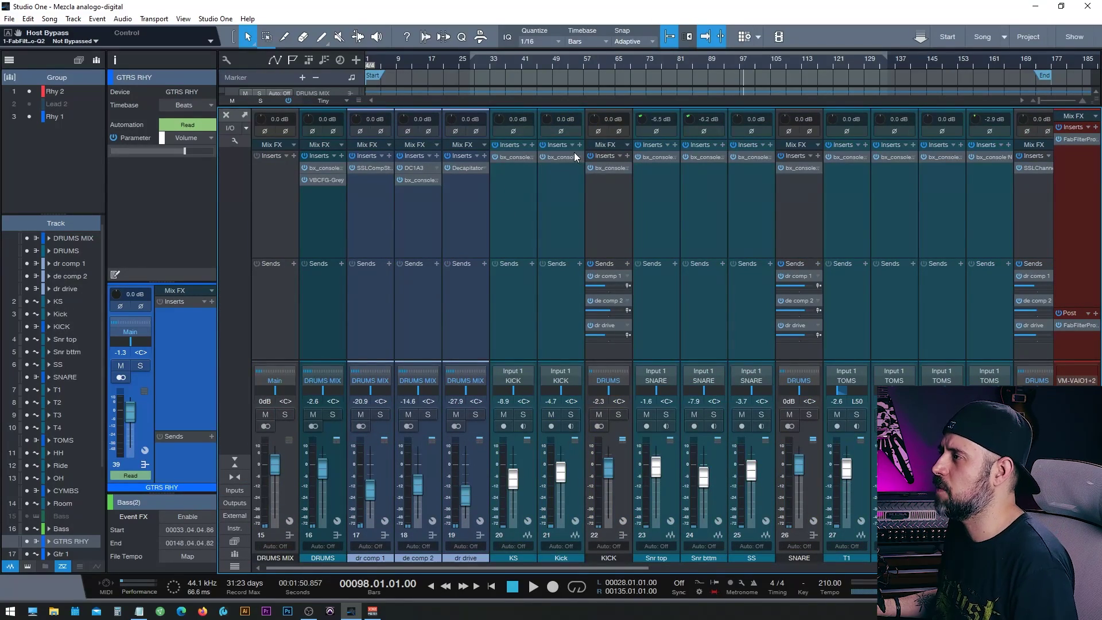
double_click(556, 156)
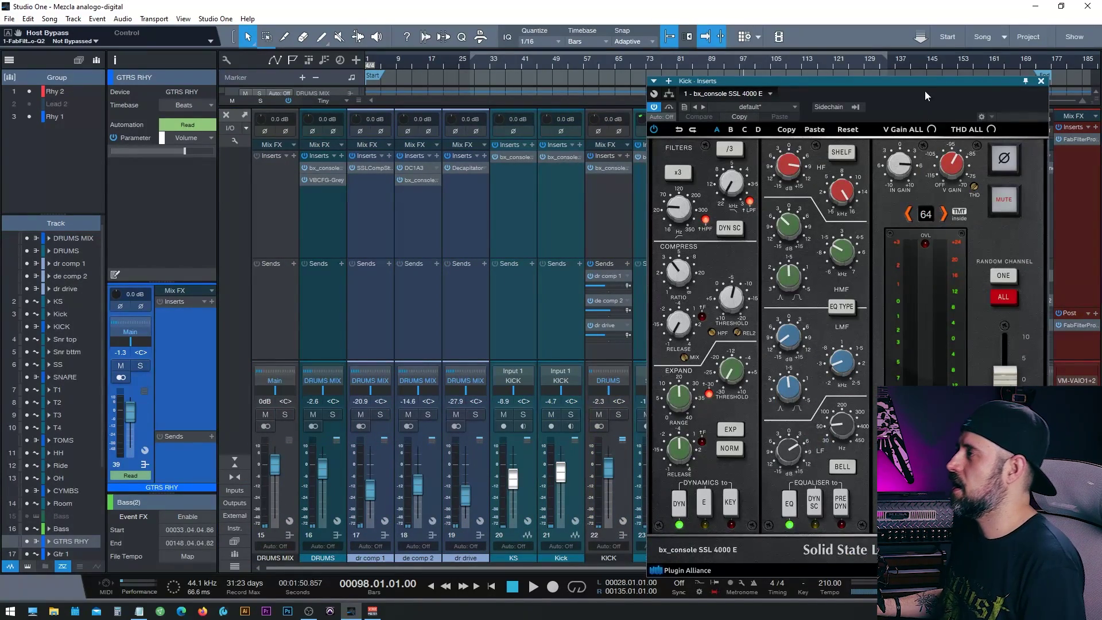
drag(905, 84, 467, 78)
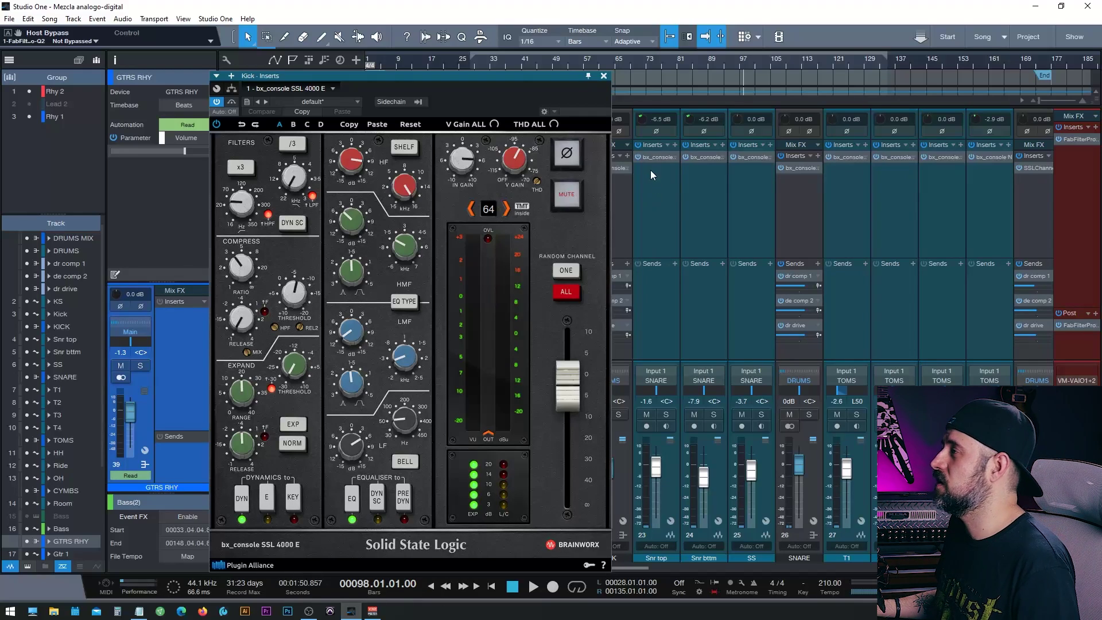
- Inspect the SSLChannel insert on the TOMS bus and the bx_console N insert on T4, closing the T4 plug-in
click(1038, 167)
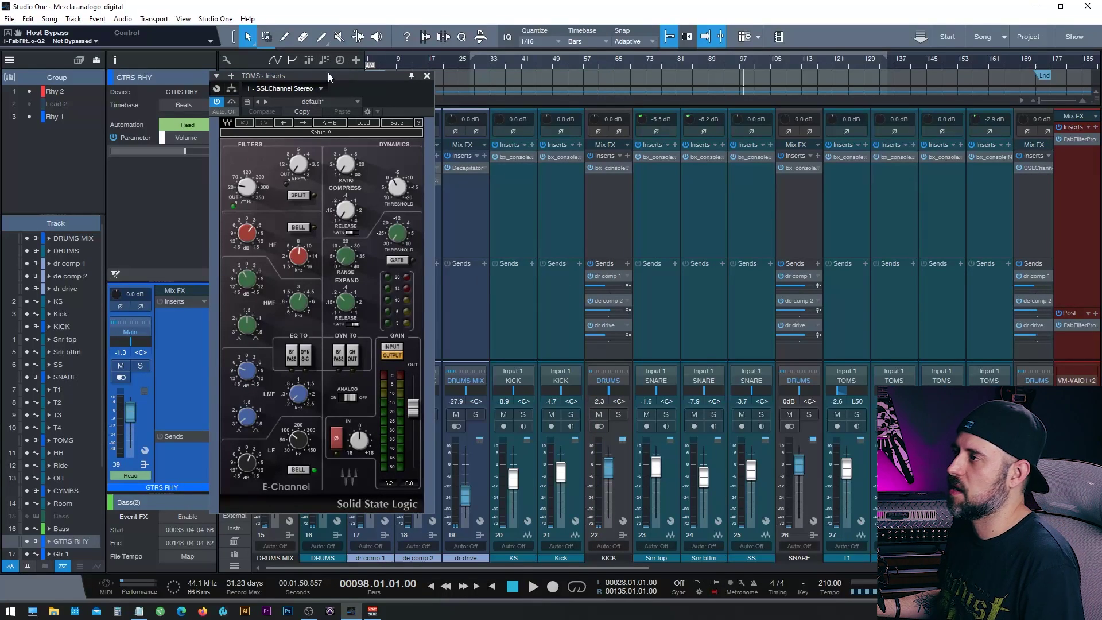
drag(326, 77, 689, 95)
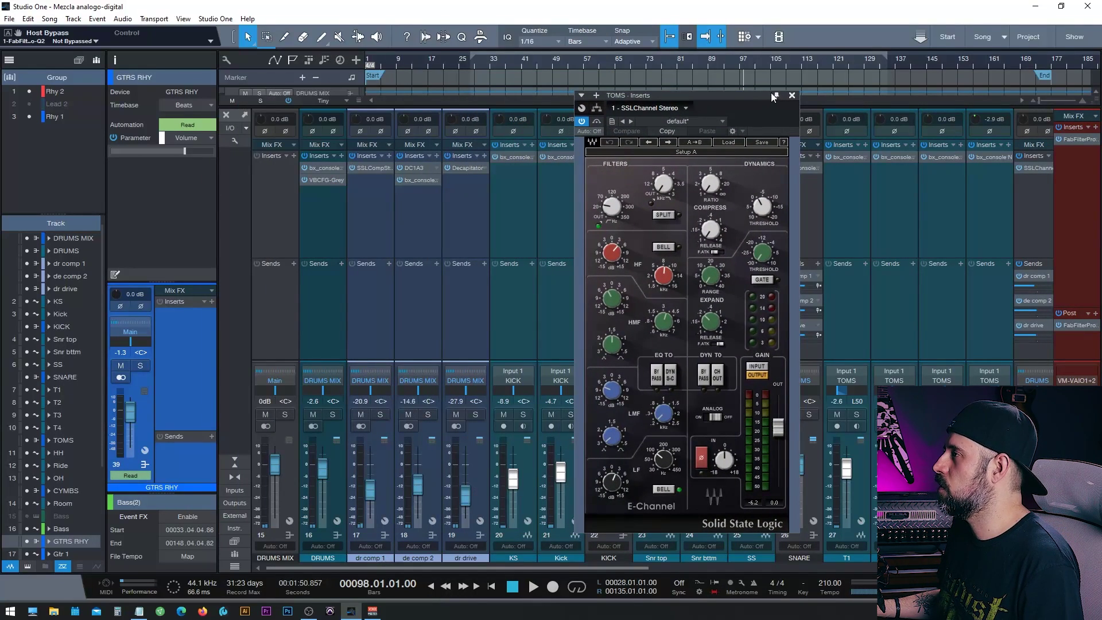
click(996, 157)
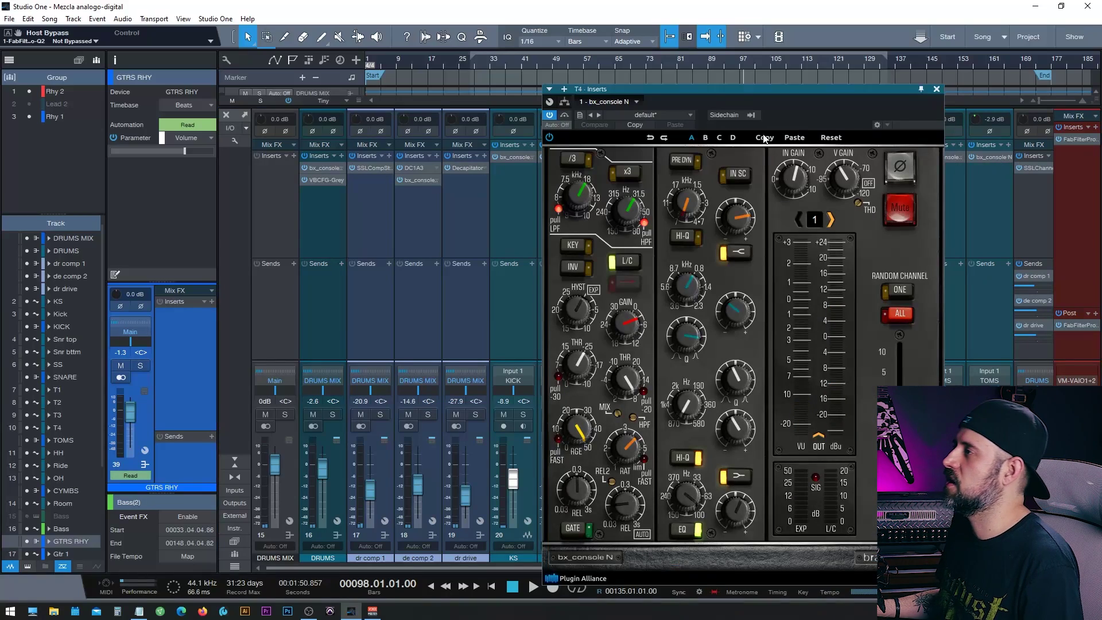
click(936, 89)
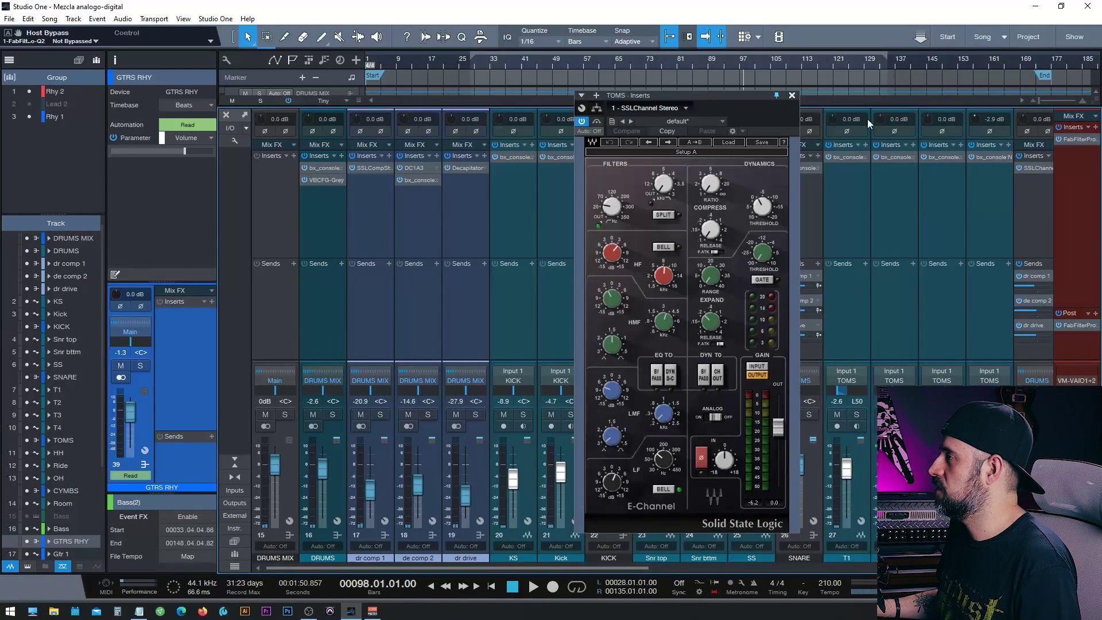
- Compare the KS channel's bx_console SSL 4000 E side by side with the TOMS bus SSLChannel, and close both plug-ins
click(515, 156)
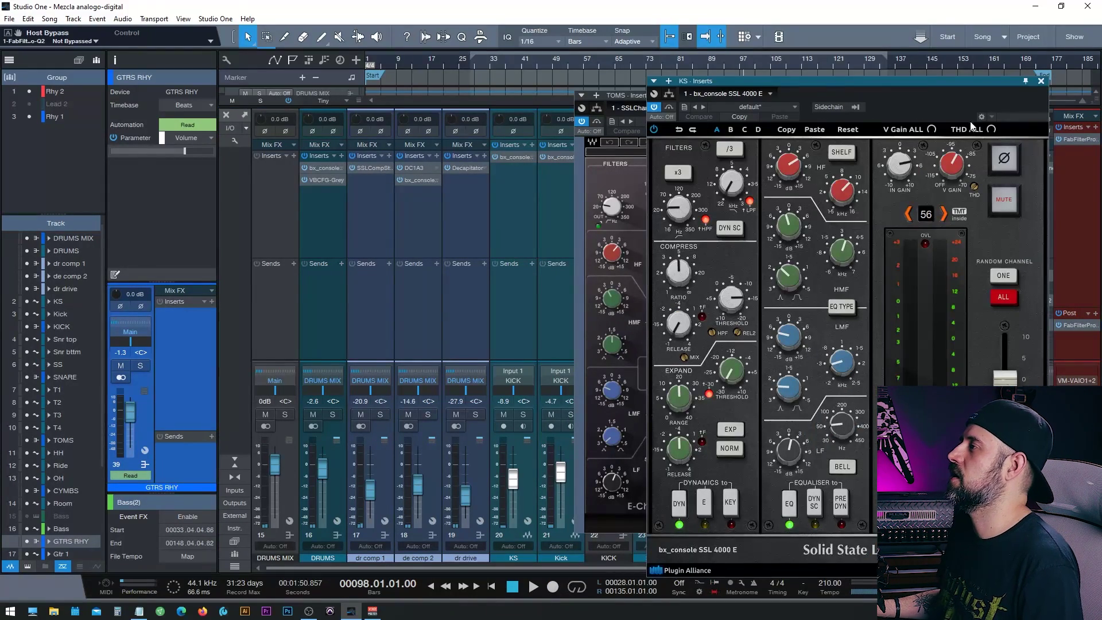
drag(951, 82, 446, 61)
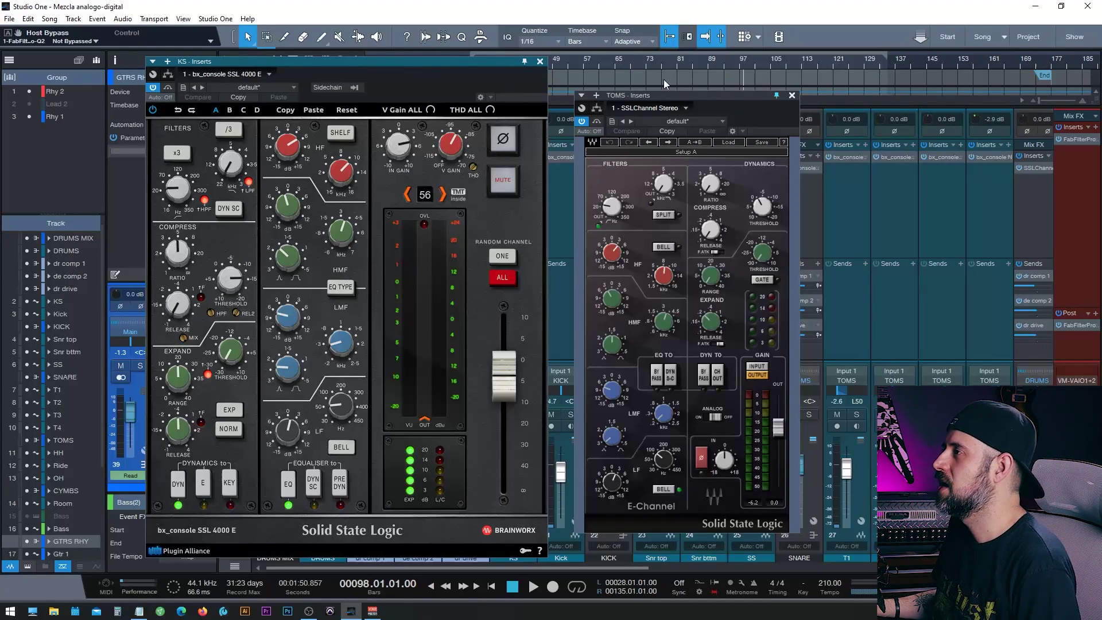
drag(691, 94, 722, 80)
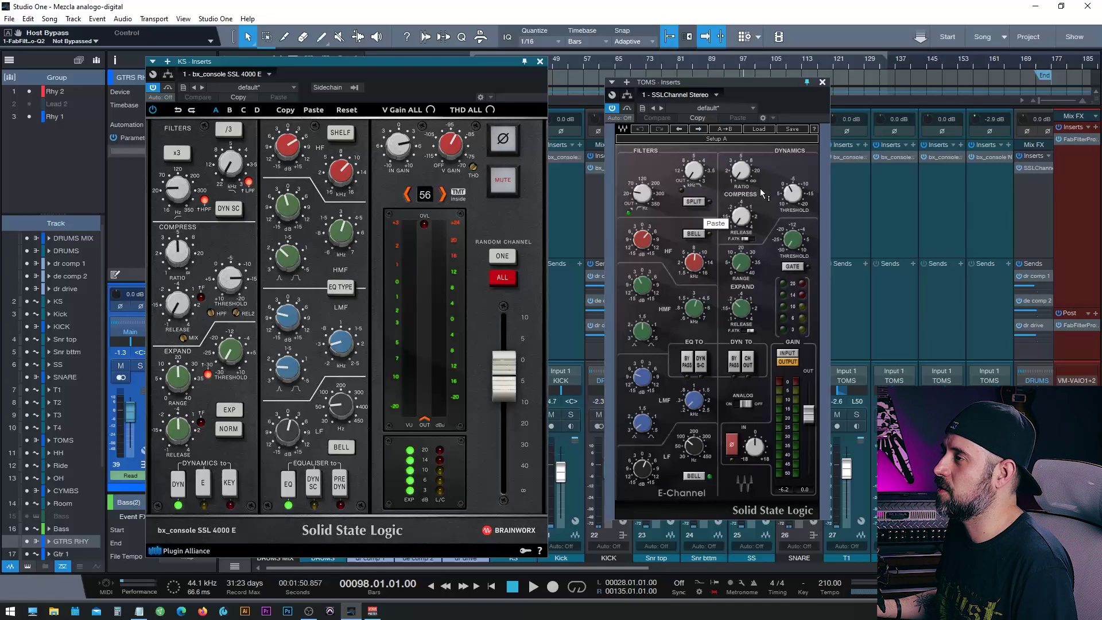
click(822, 82)
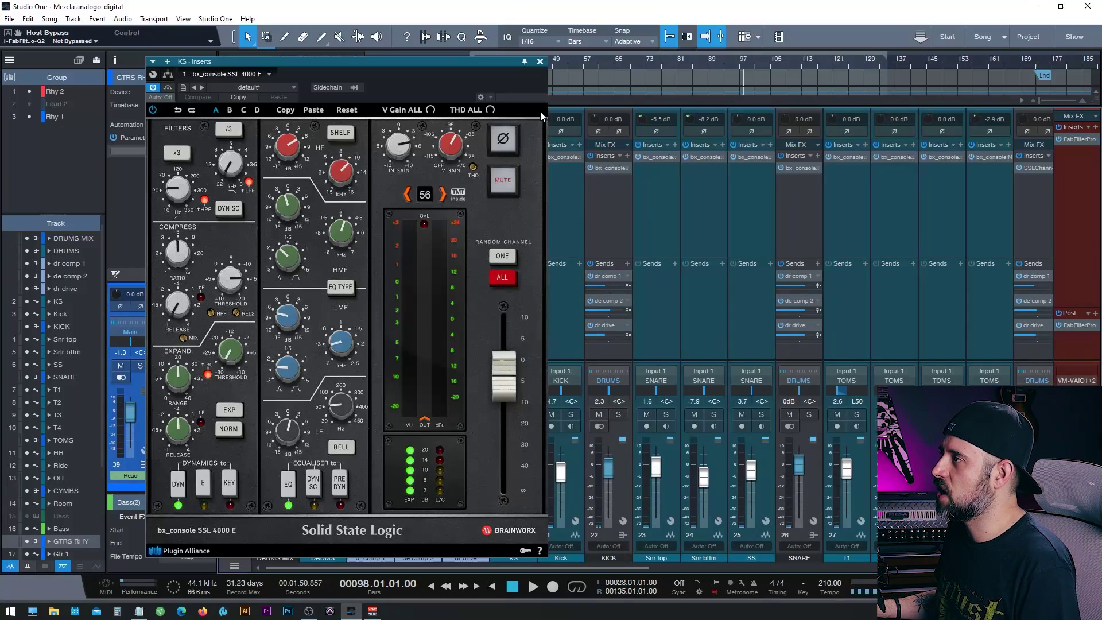
click(539, 61)
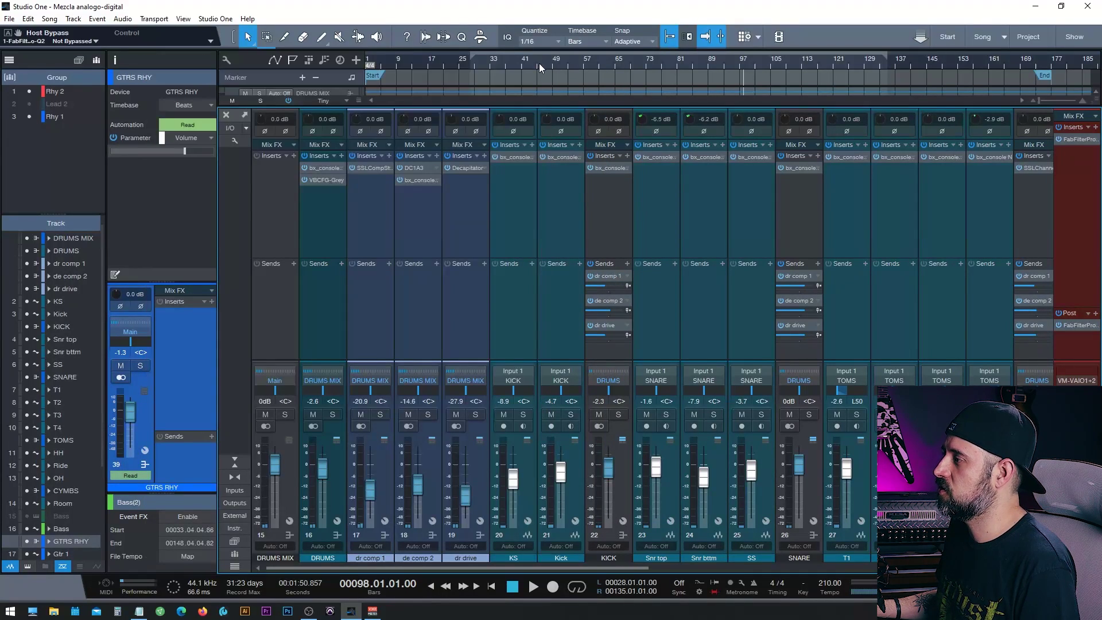
- Select the T1 to T4 tom channels, examine T1's bx_console SSL 4000 E insert and close it
click(852, 308)
key(shift+Down)
key(shift+Down)
key(shift+Down)
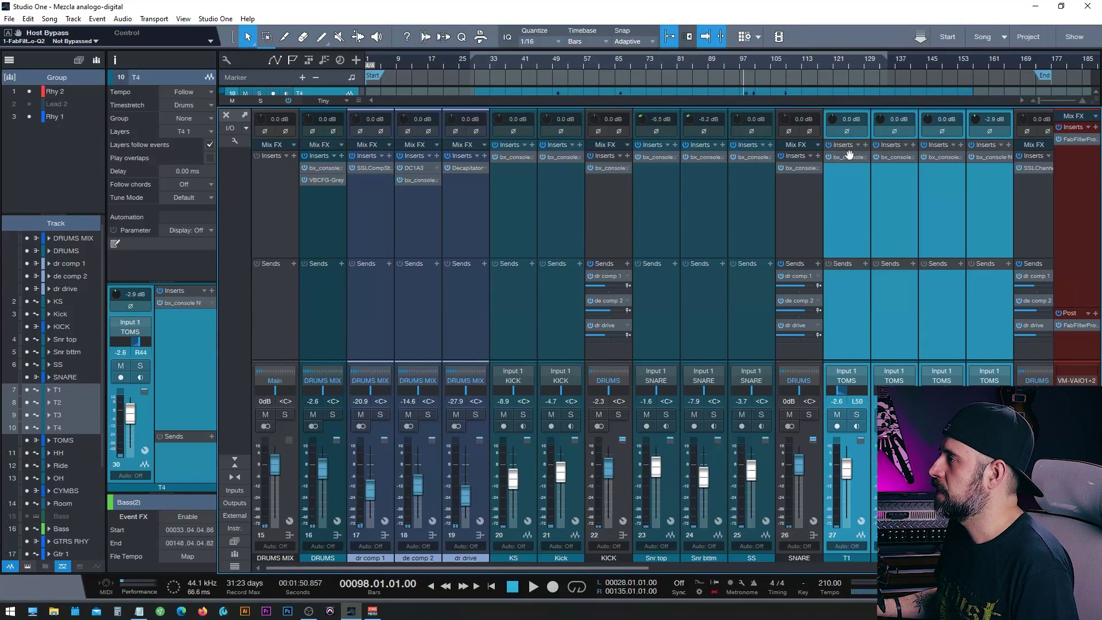
click(847, 156)
drag(859, 81, 504, 58)
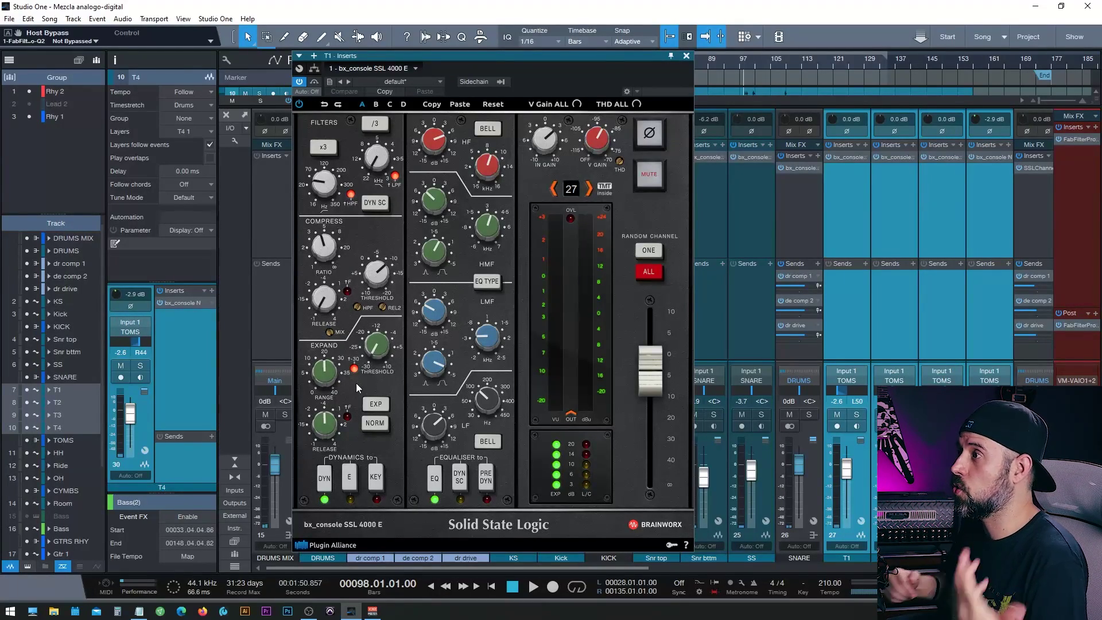
key(Escape)
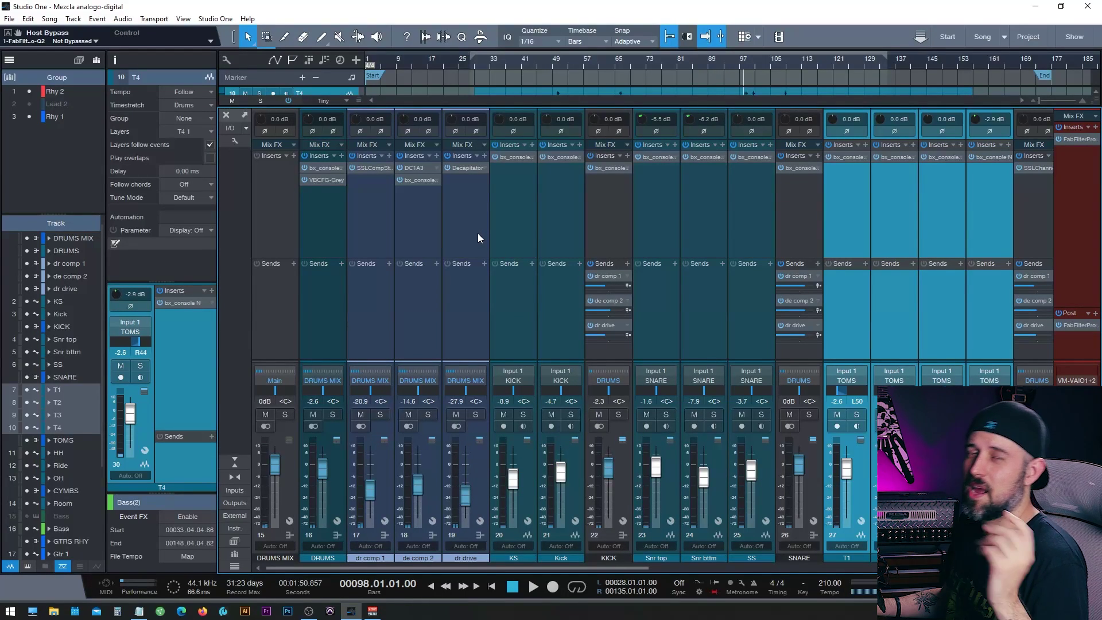
- View the Decapitator insert on the dr drive bus and the SSLComp insert on dr comp 1, ending back on dr drive
click(479, 190)
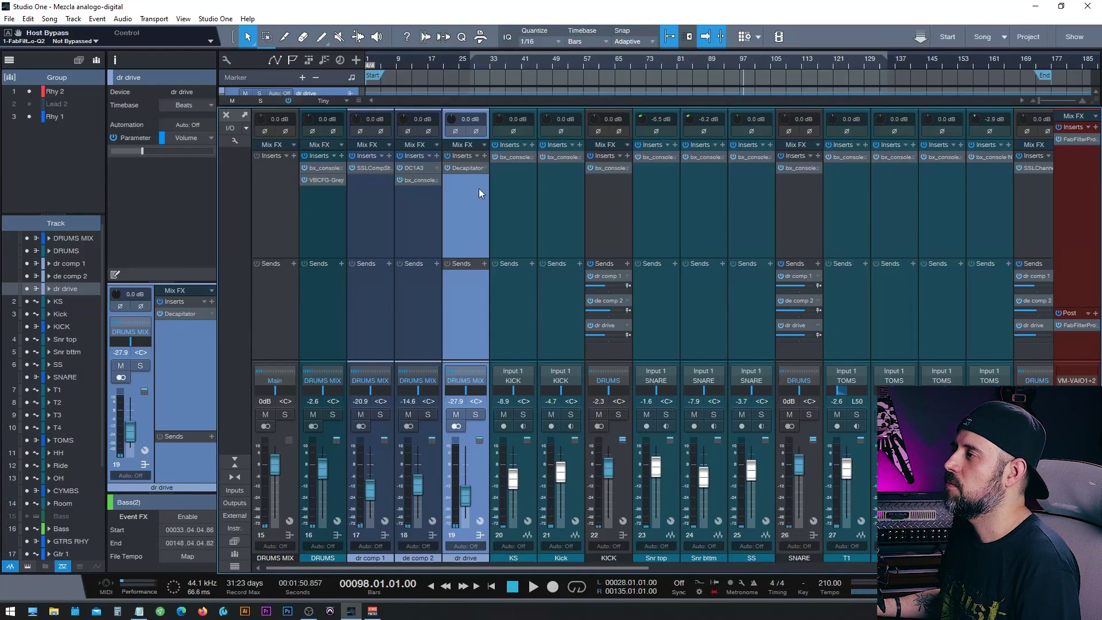
double_click(468, 168)
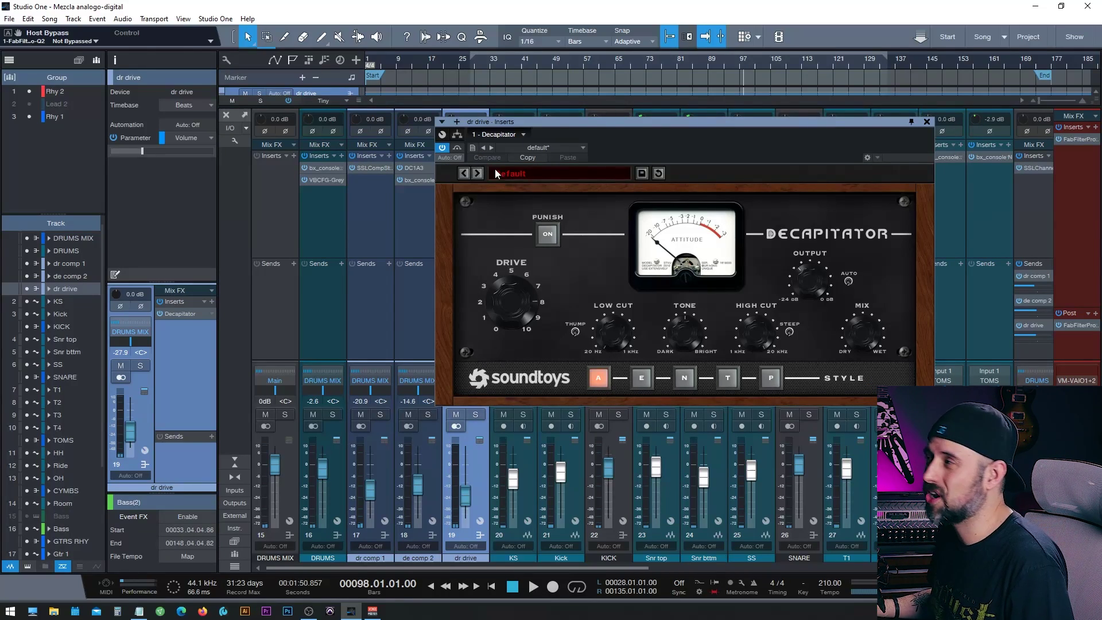
drag(581, 122, 688, 118)
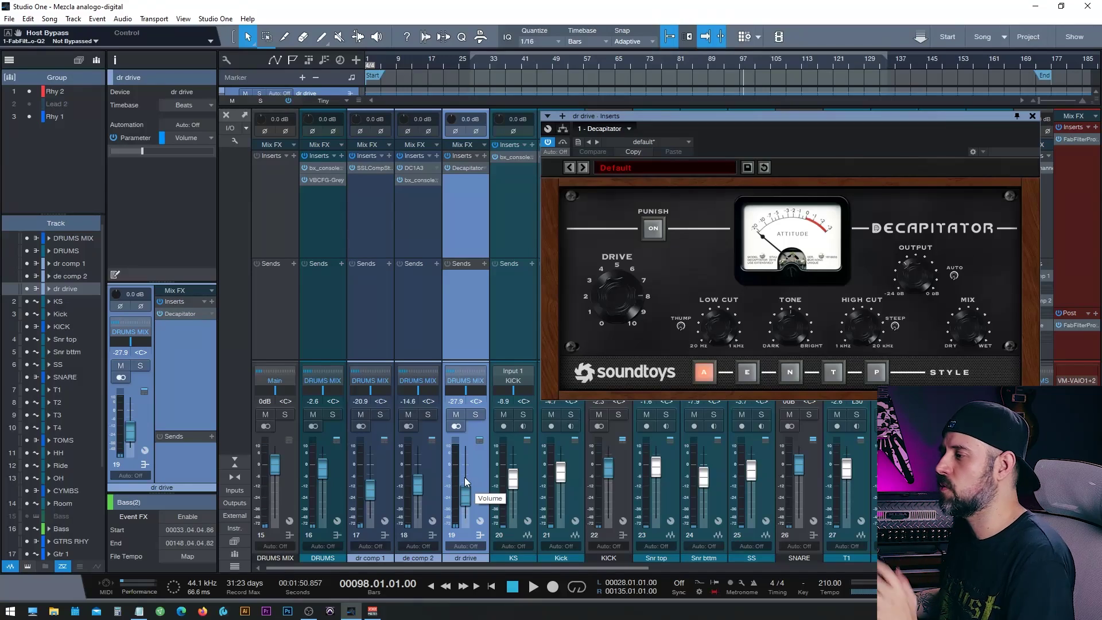
click(375, 463)
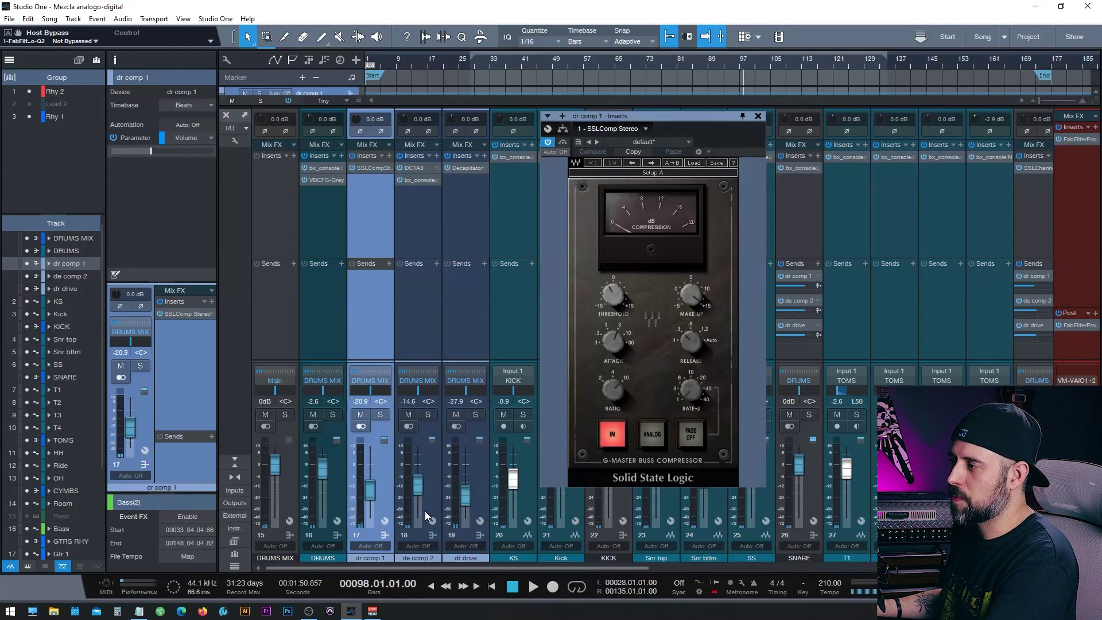
click(481, 466)
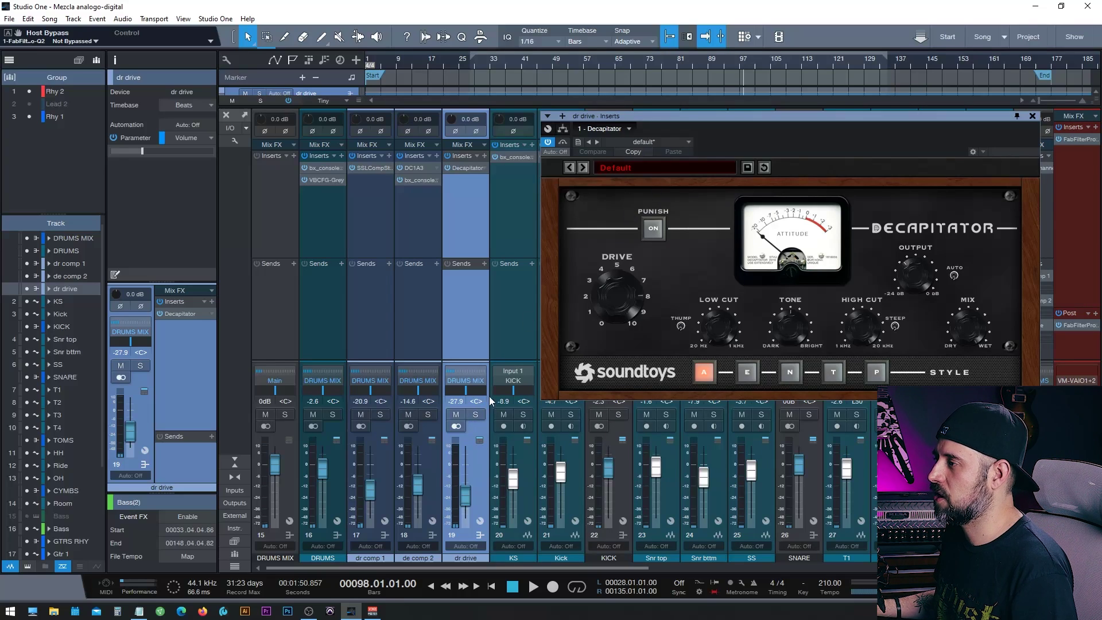
- Solo the dr drive bus and play the song from bar 42 with the mixing console shown
click(473, 417)
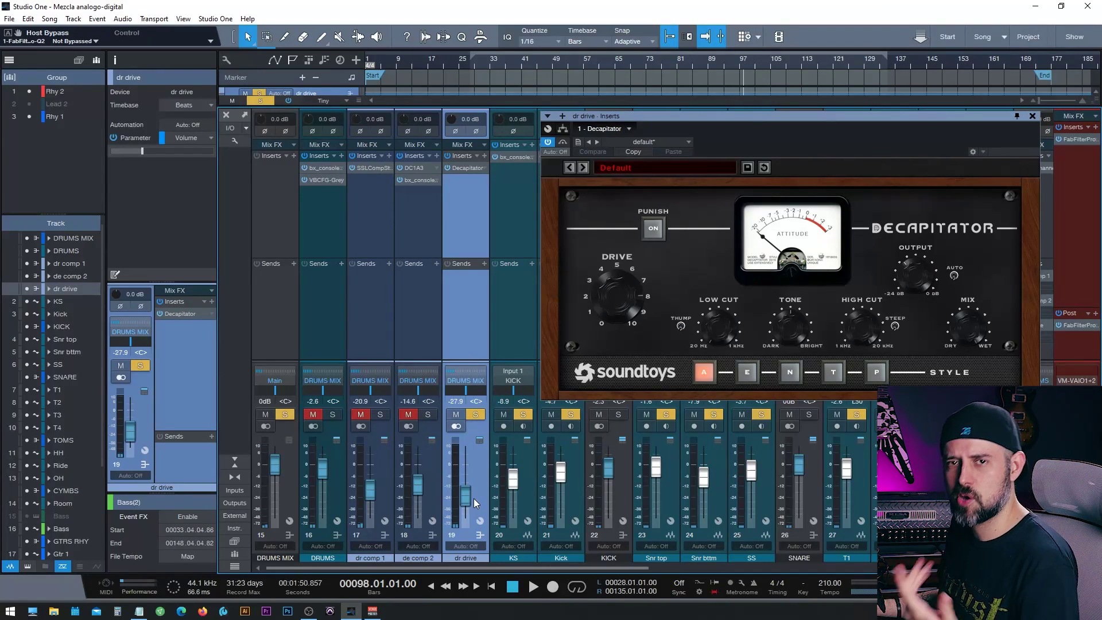
key(space)
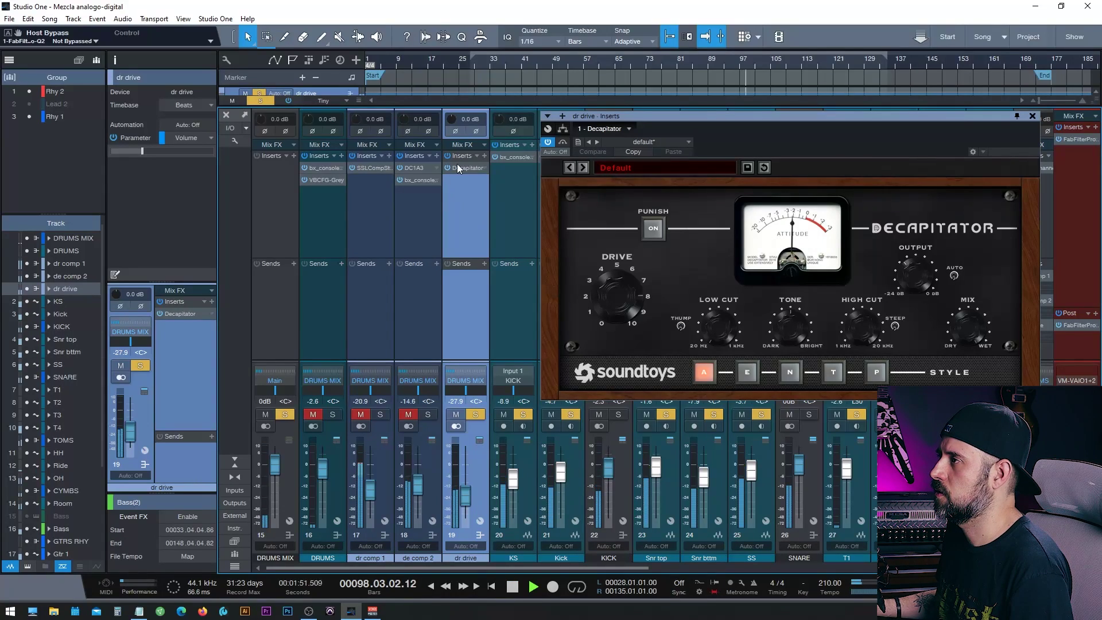
key(space)
click(487, 62)
key(space)
key(space)
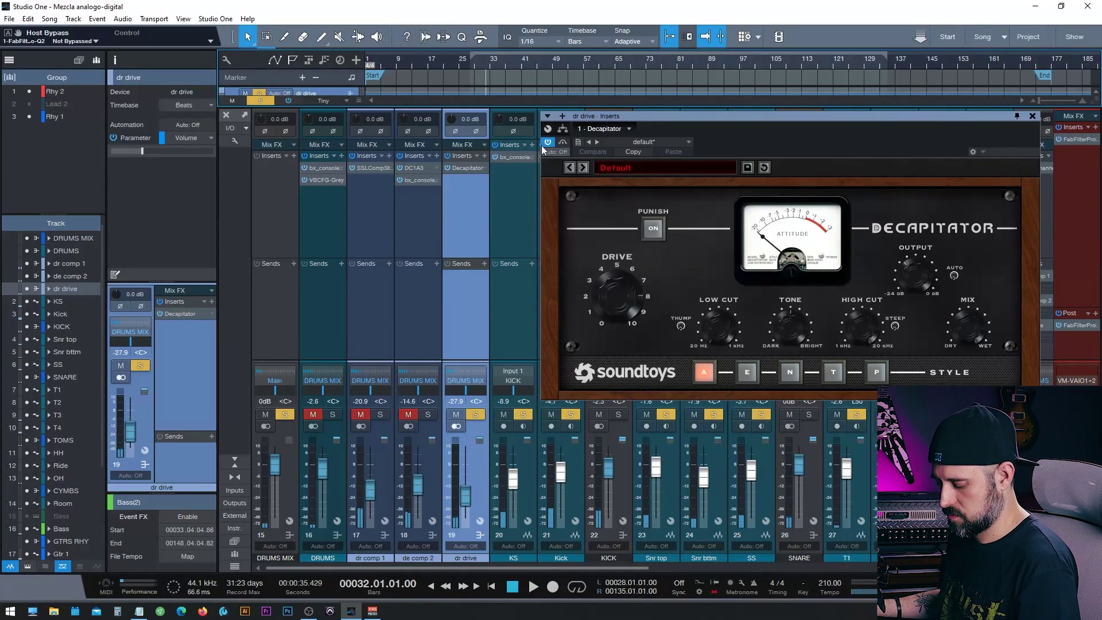
key(F3)
click(523, 61)
key(space)
key(F3)
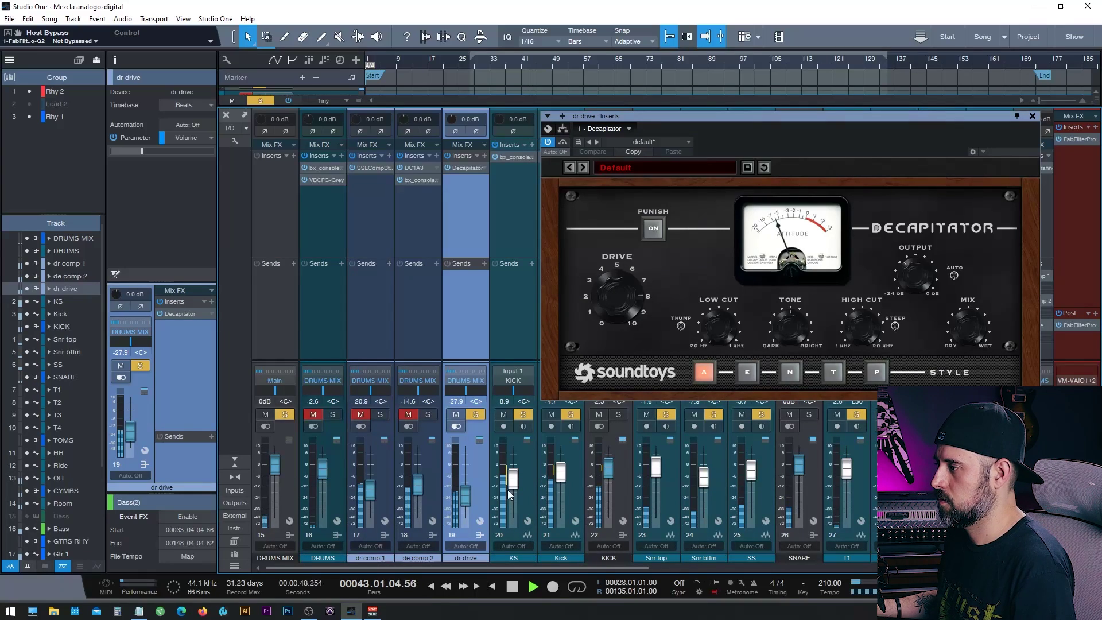
- Raise the dr drive bus fader to -1.6 dB during playback, and stop the song
alt+click(465, 497)
drag(466, 467, 467, 470)
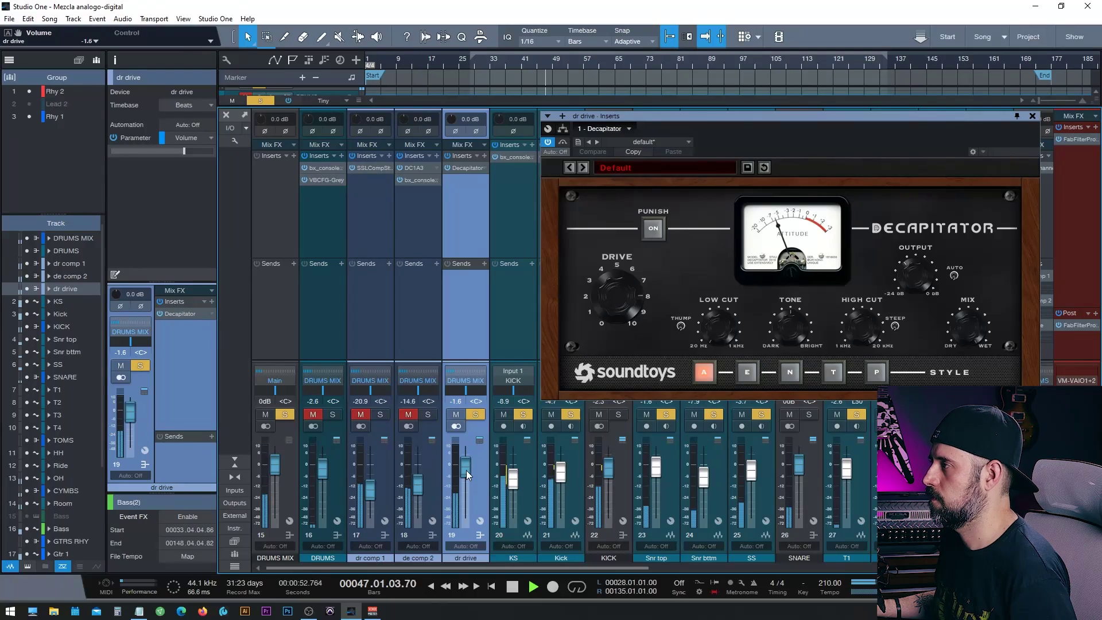
key(space)
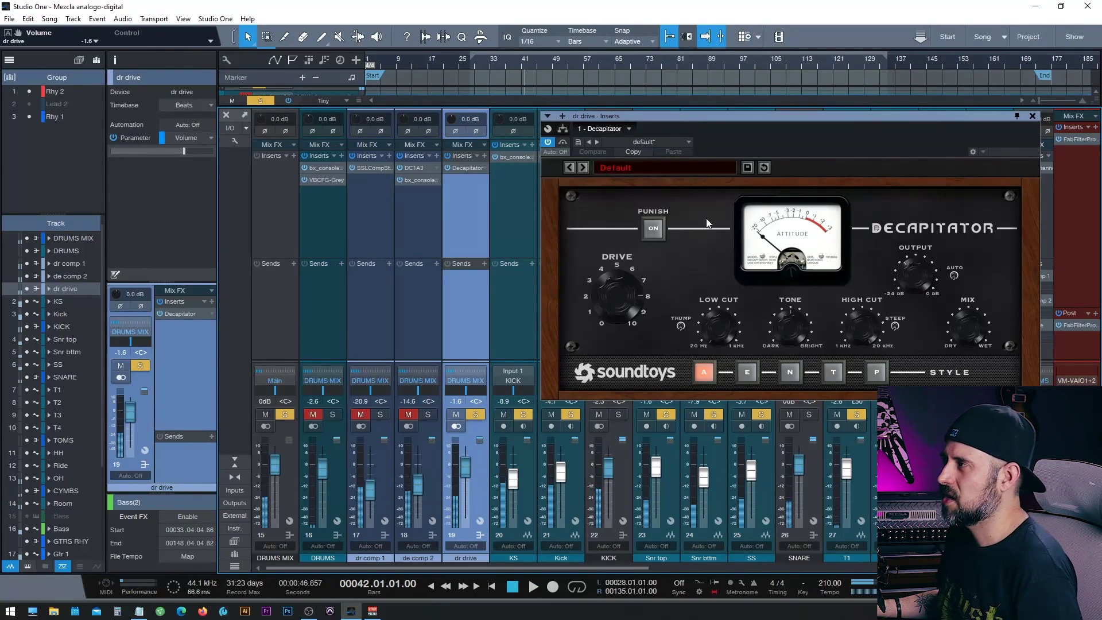
- Move the Decapitator window clear of the sends and examine the dr drive send levels on the KICK, SNARE, TOMS, CYMBS and Room channels
drag(739, 118, 260, 126)
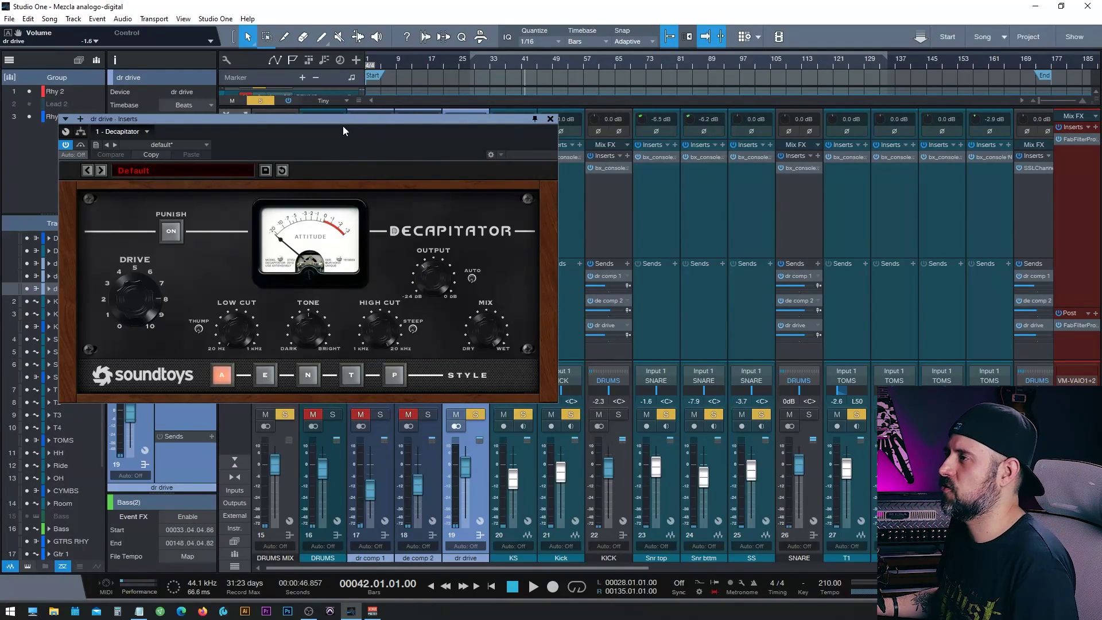
drag(342, 120, 307, 267)
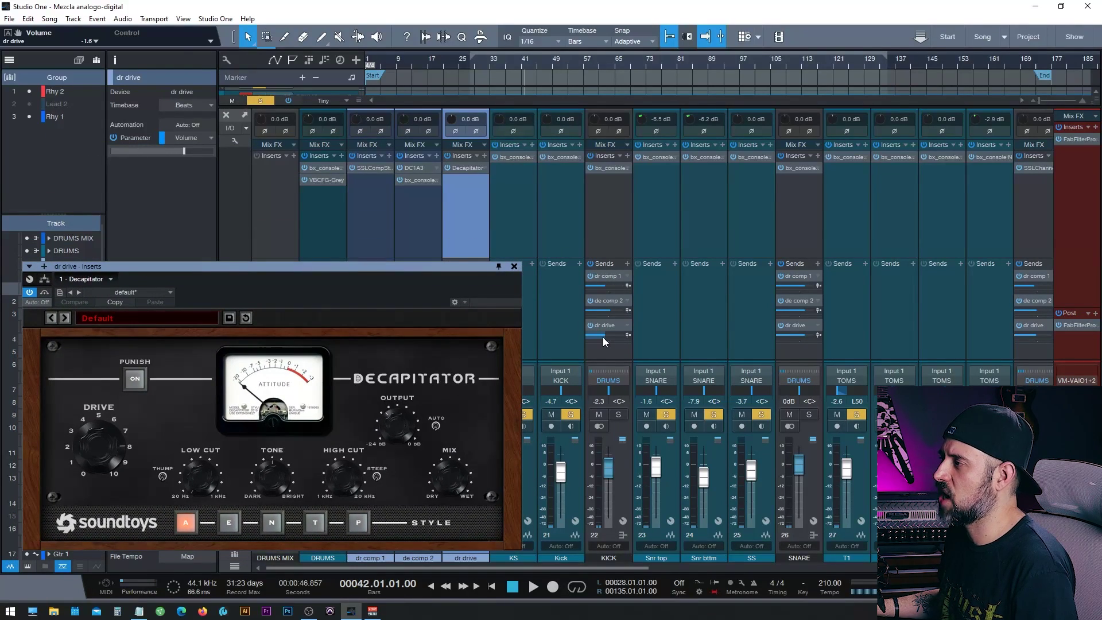
mouse_move(602, 340)
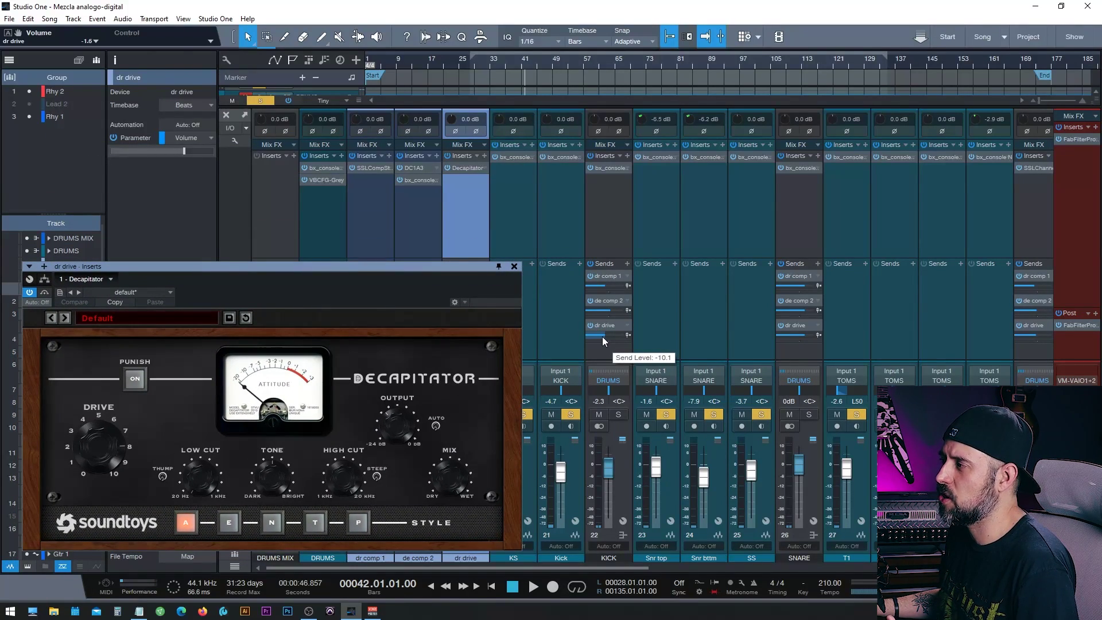
mouse_move(793, 335)
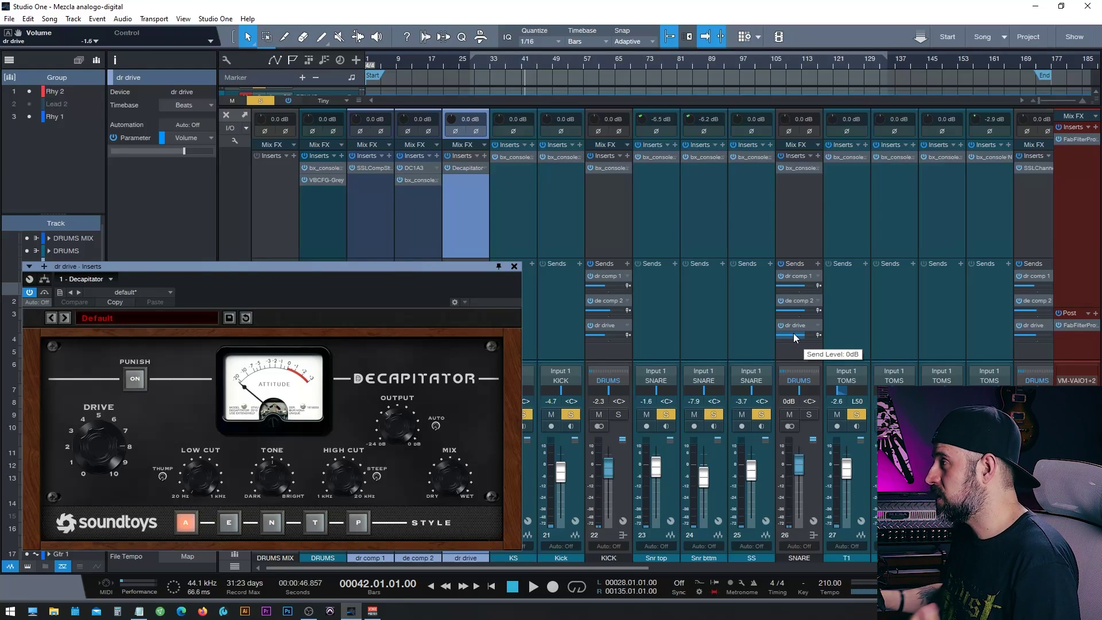
scroll(888, 337, right, 3)
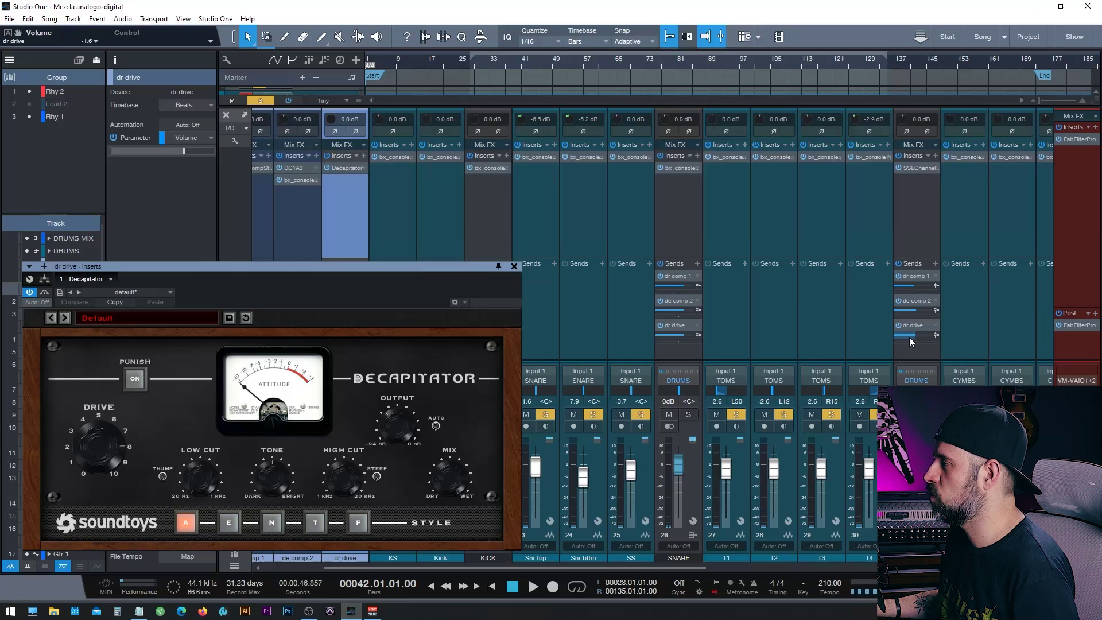
scroll(891, 351, right, 6)
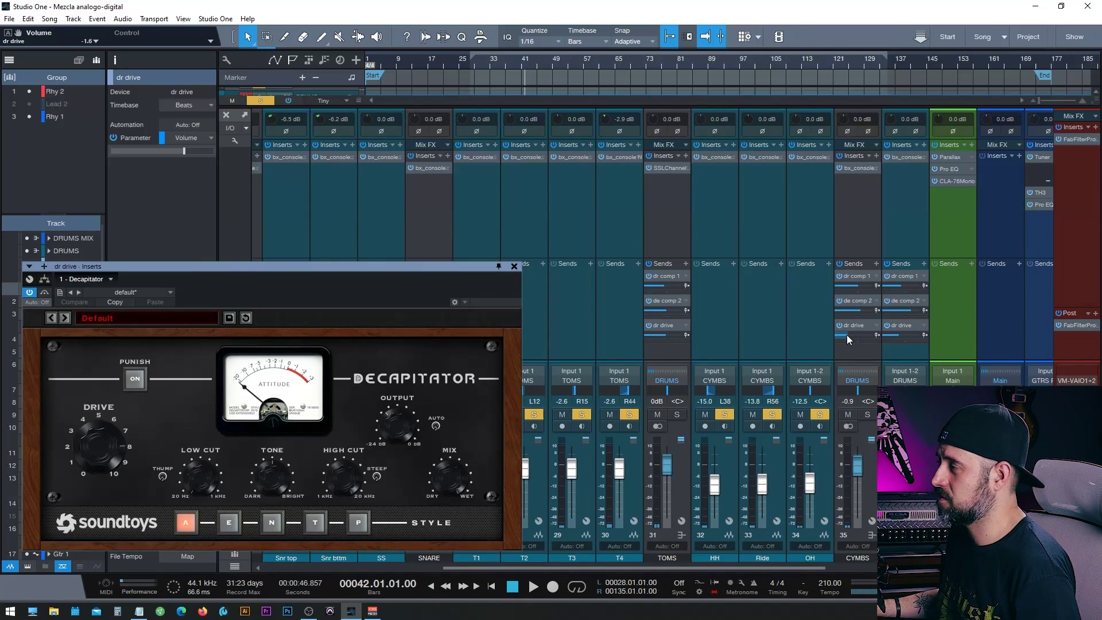
mouse_move(895, 338)
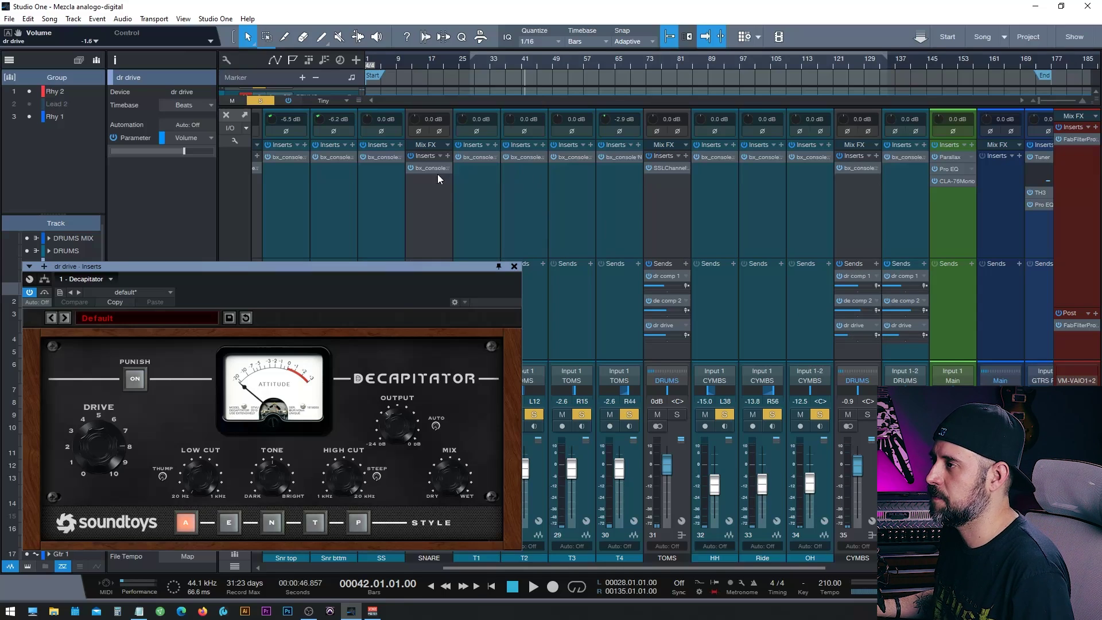
- Move the Decapitator window clear of the drum buses and lower the dr drive bus fader to -27.9 dB
key(space)
drag(302, 267, 699, 161)
click(509, 580)
drag(507, 568, 327, 568)
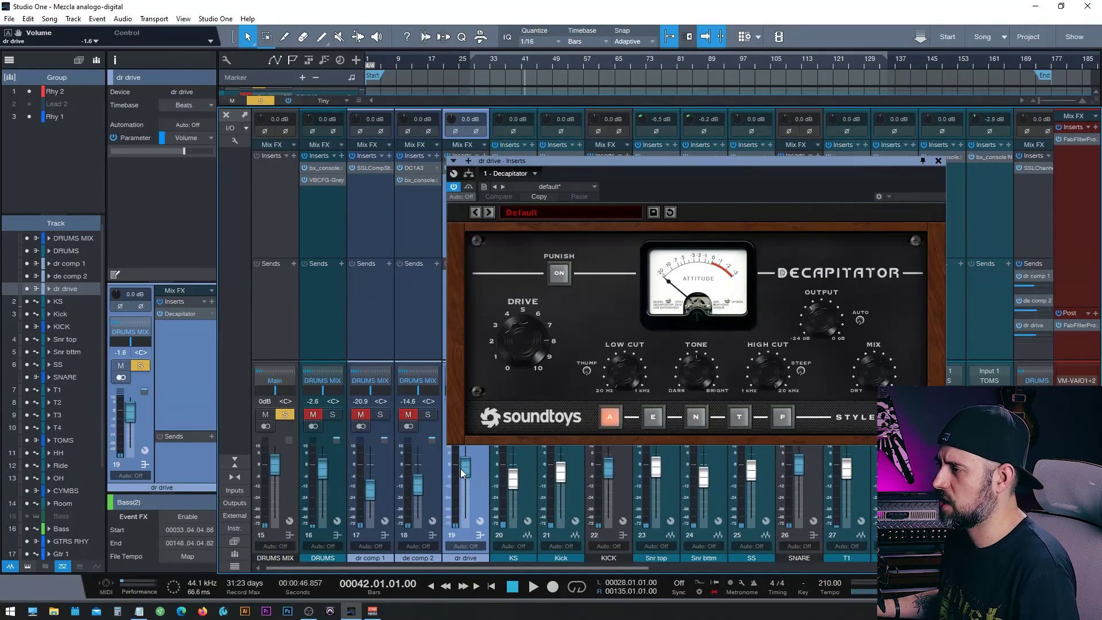
scroll(461, 484, down, 10)
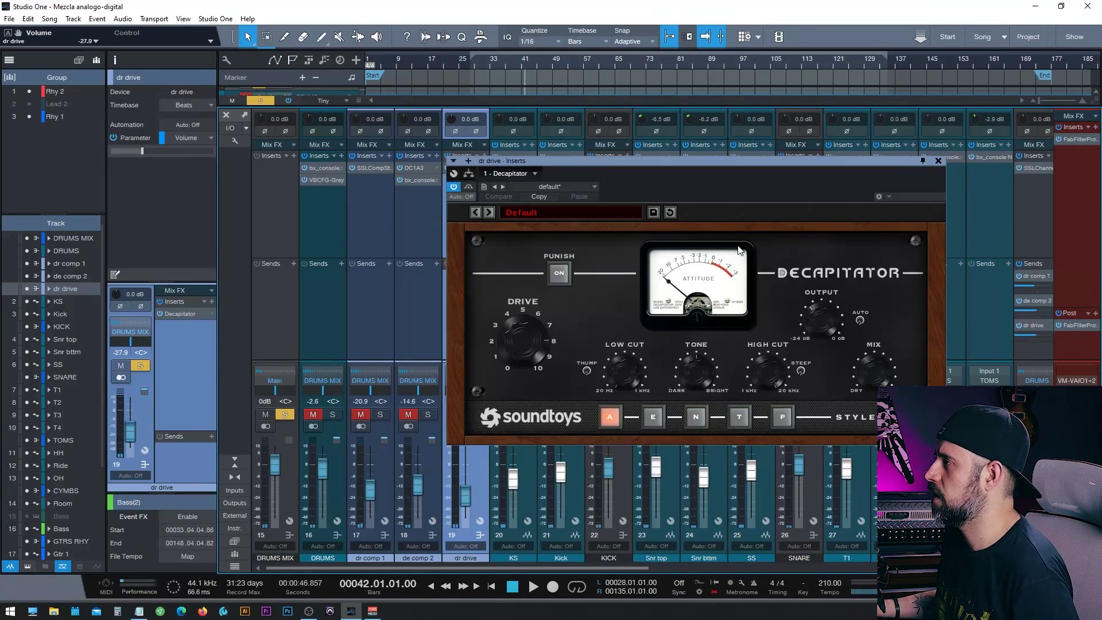
- Solo the DRUMS MIX bus and play from bar 42, muting and unmuting dr drive to compare, and stop the song
click(286, 414)
key(space)
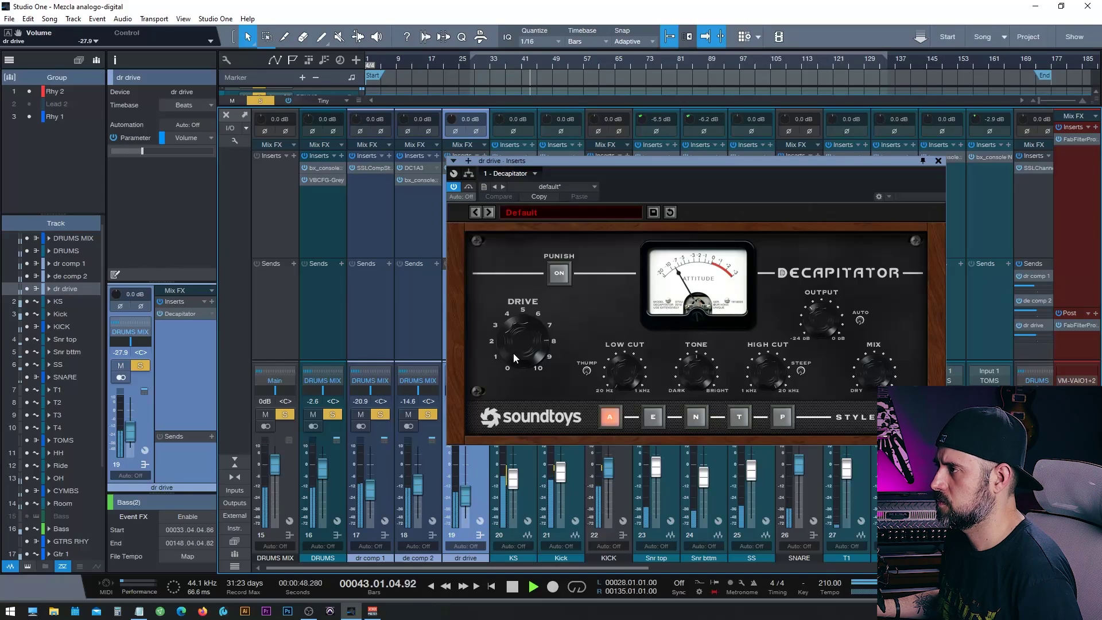
drag(573, 160, 660, 139)
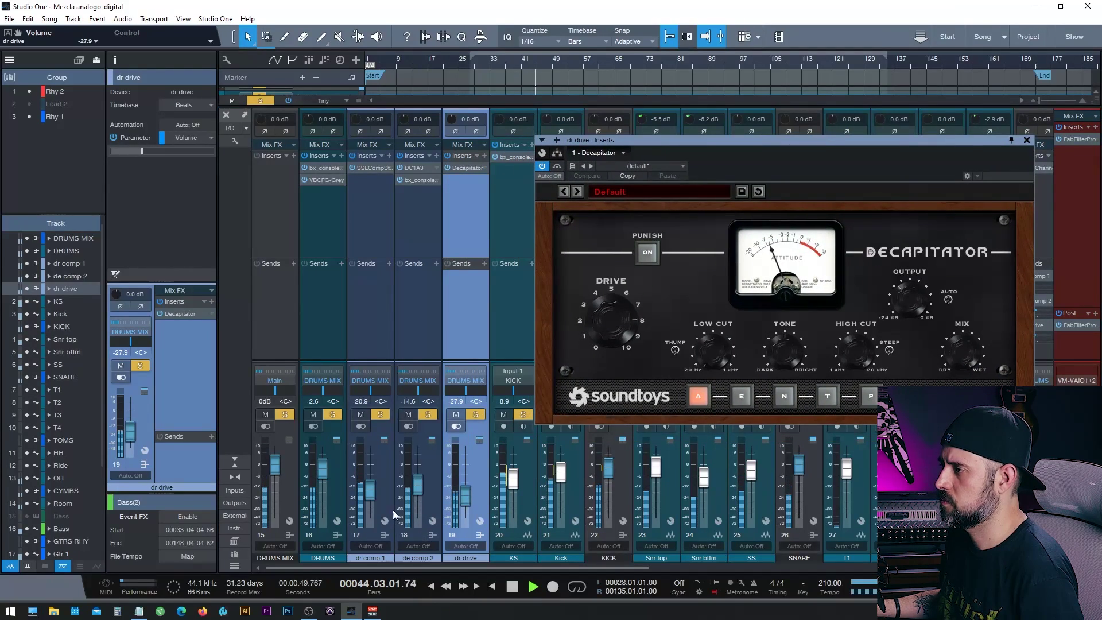
click(456, 414)
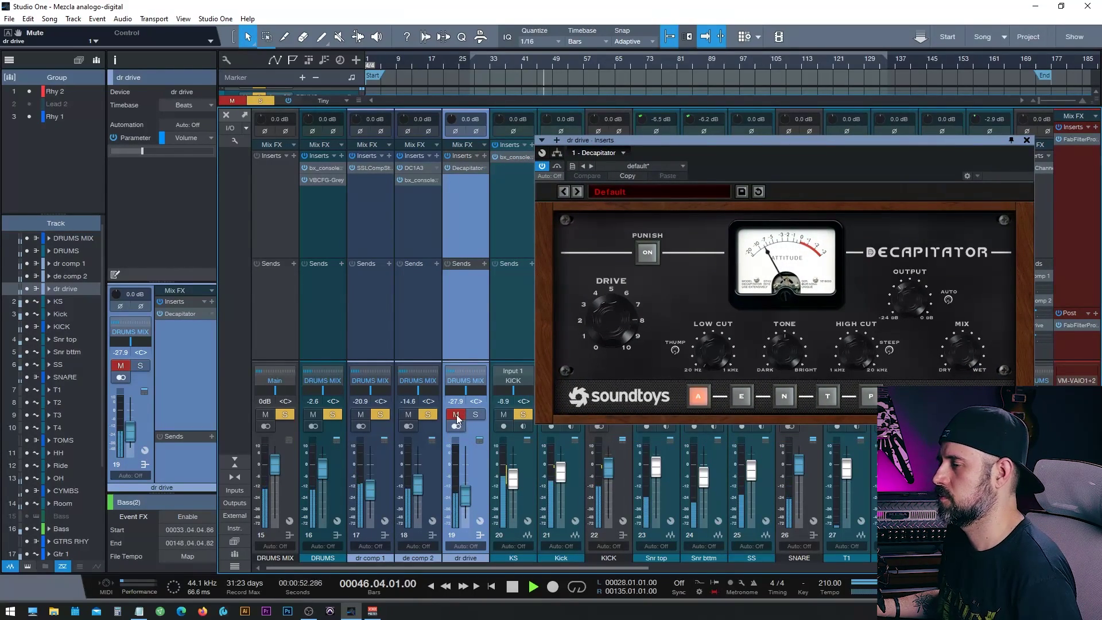
click(456, 414)
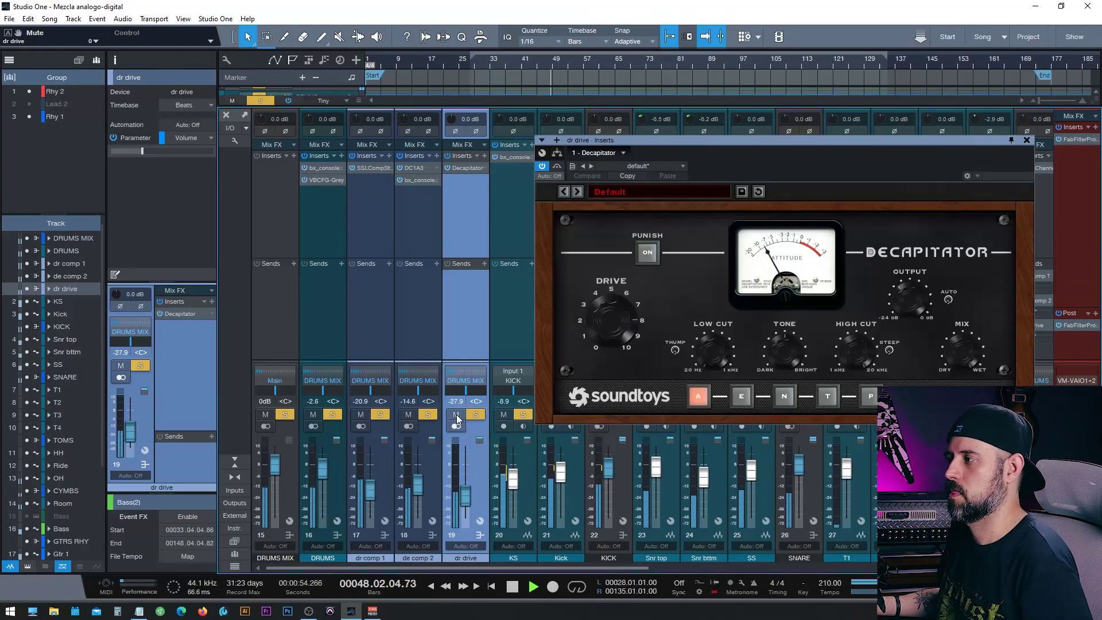
key(space)
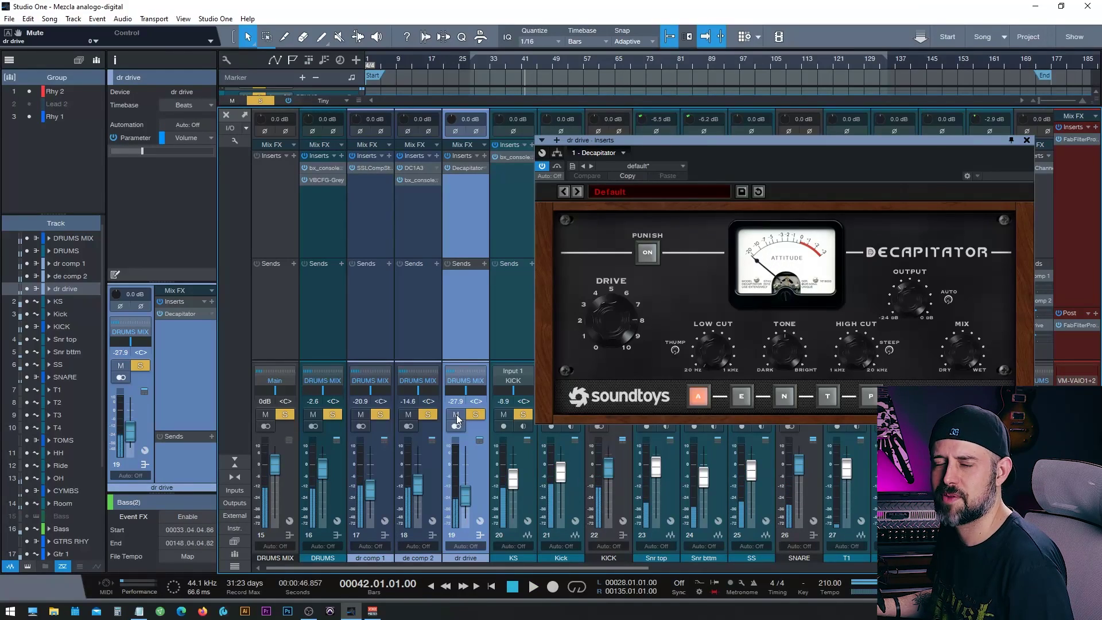
- Replay the soloed drum mix from bar 42 and compare it again with dr drive muted and unmuted
key(space)
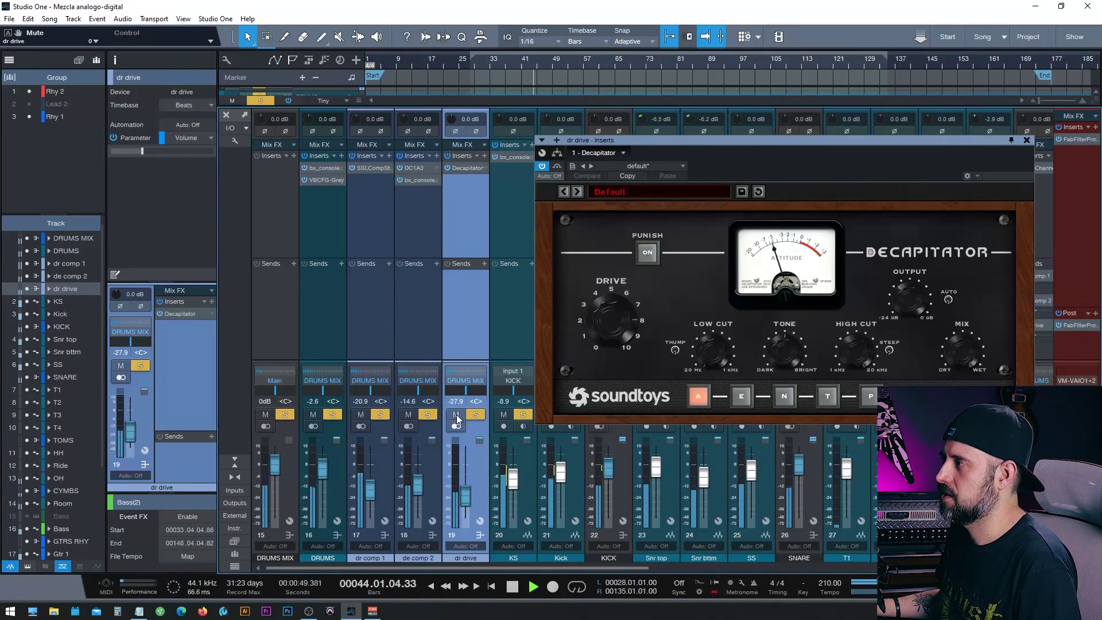
click(457, 415)
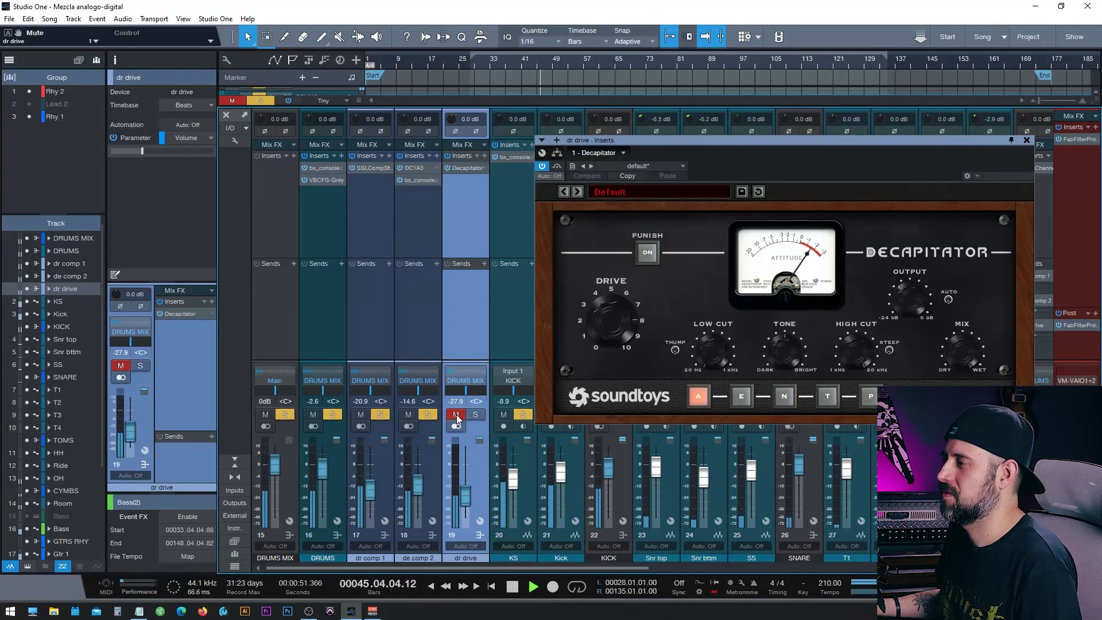
click(457, 416)
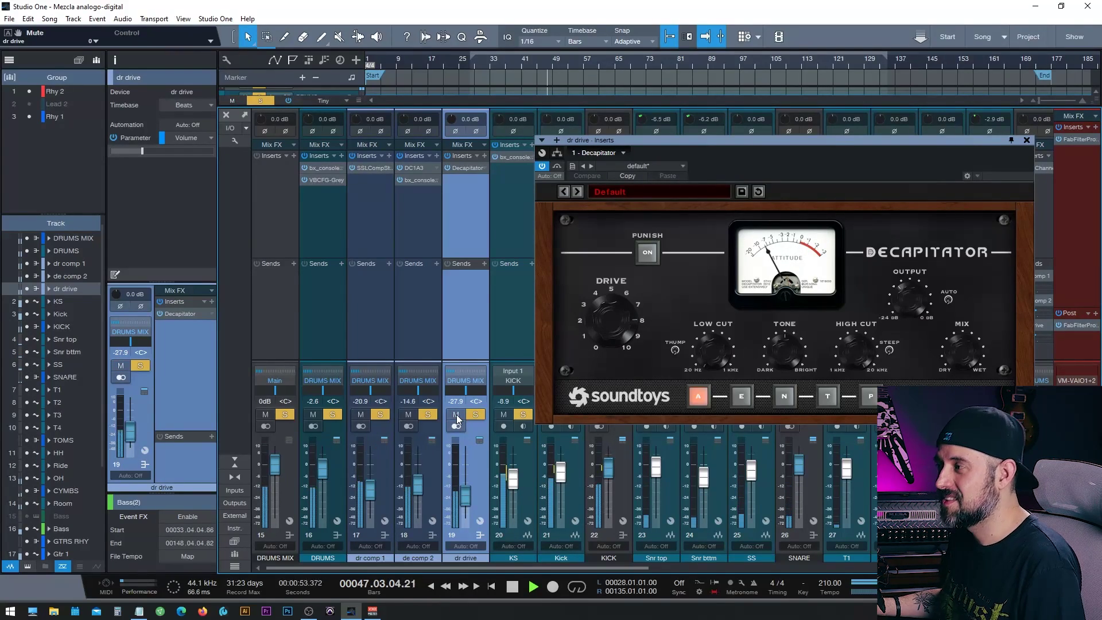
key(space)
- Raise the dr drive bus fader to -19.7 dB, and to -8.2 dB during playback, comparing against the muted bus
drag(464, 497, 465, 492)
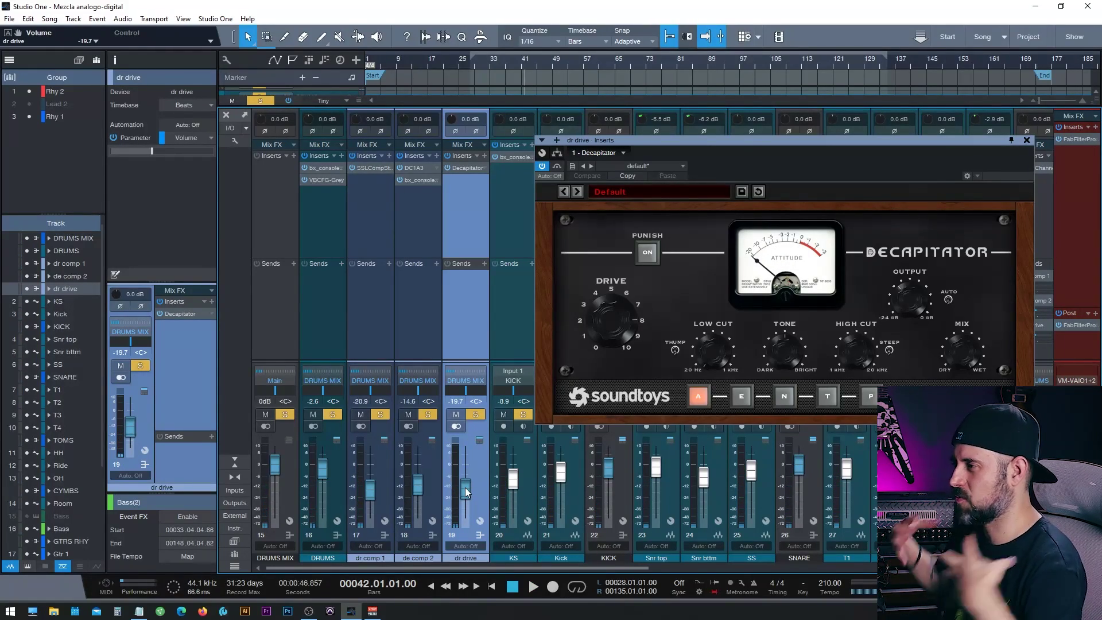
key(space)
drag(466, 489, 467, 478)
click(456, 414)
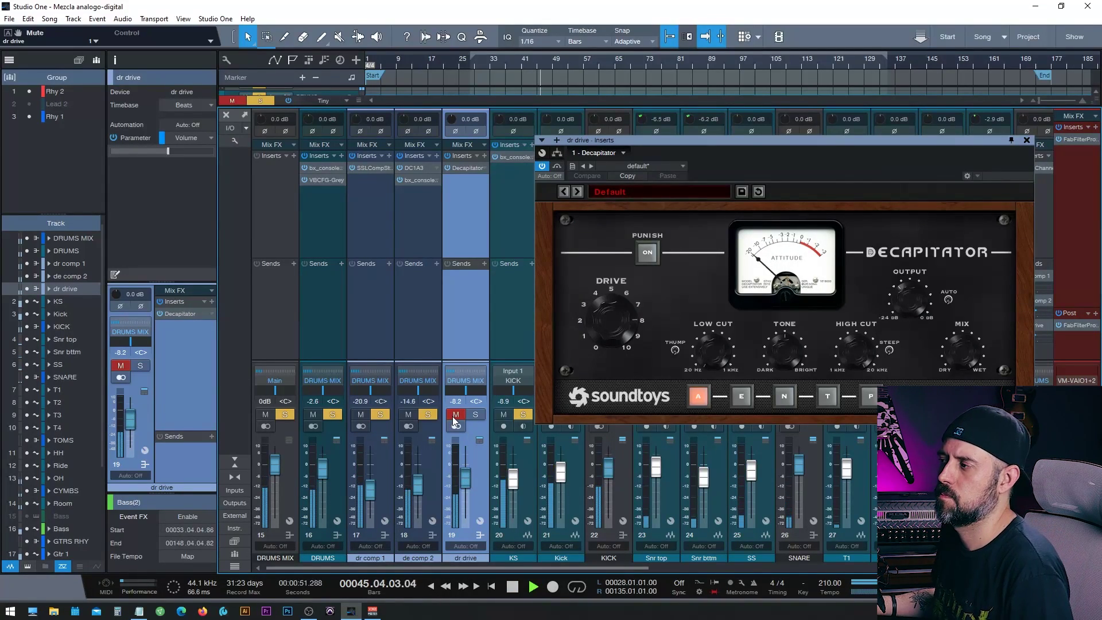
key(space)
click(455, 414)
click(475, 414)
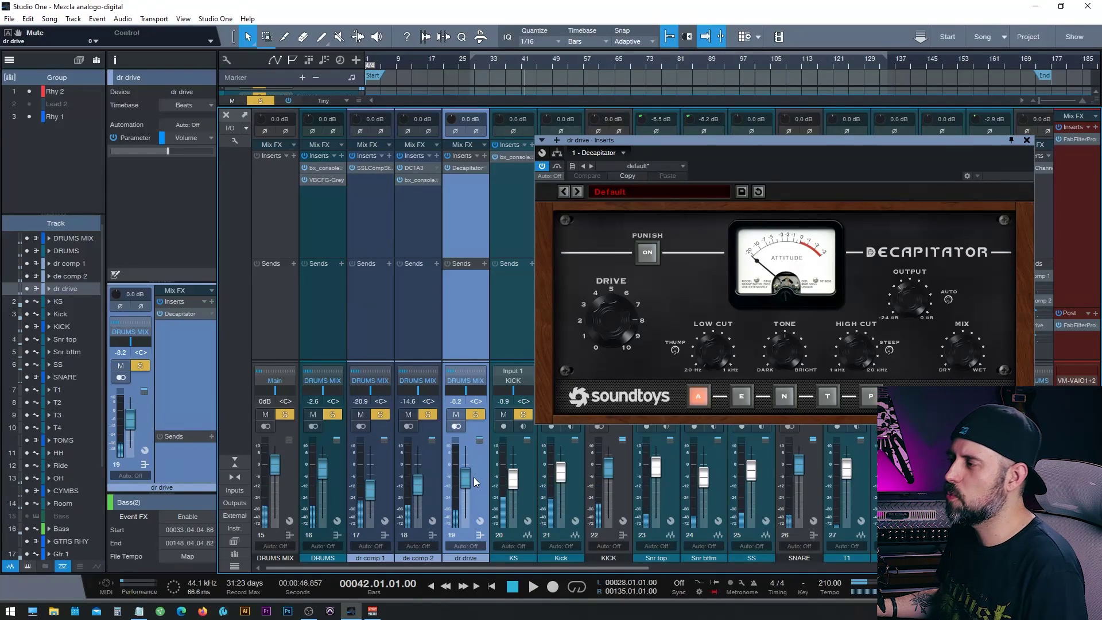
- Lower the dr drive bus fader to -21.8 dB and close the Decapitator window
drag(464, 474, 468, 491)
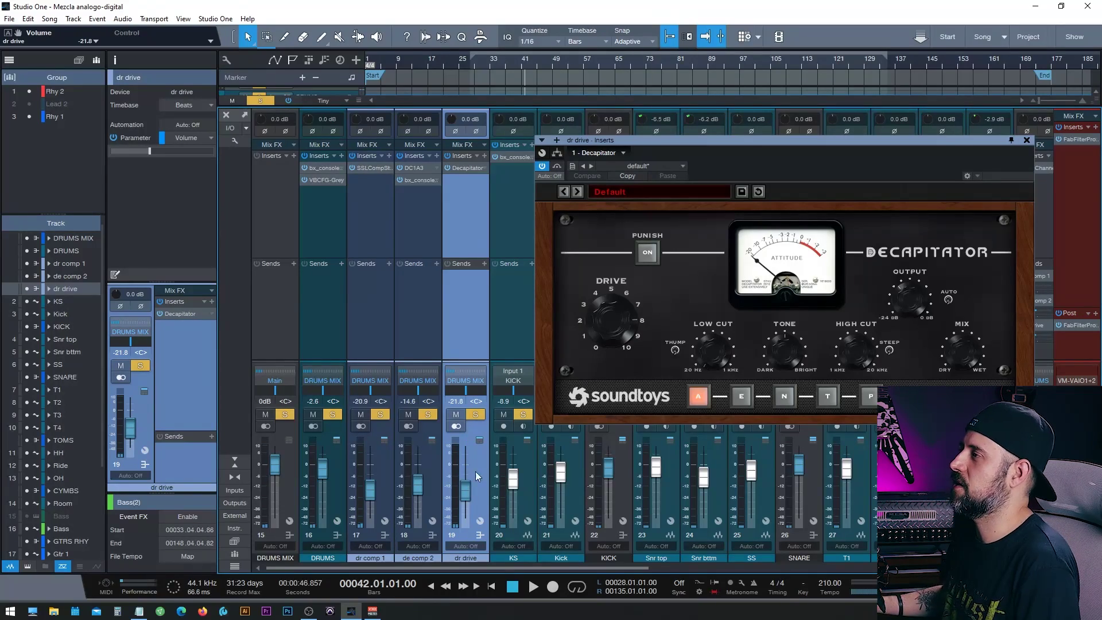
click(1026, 141)
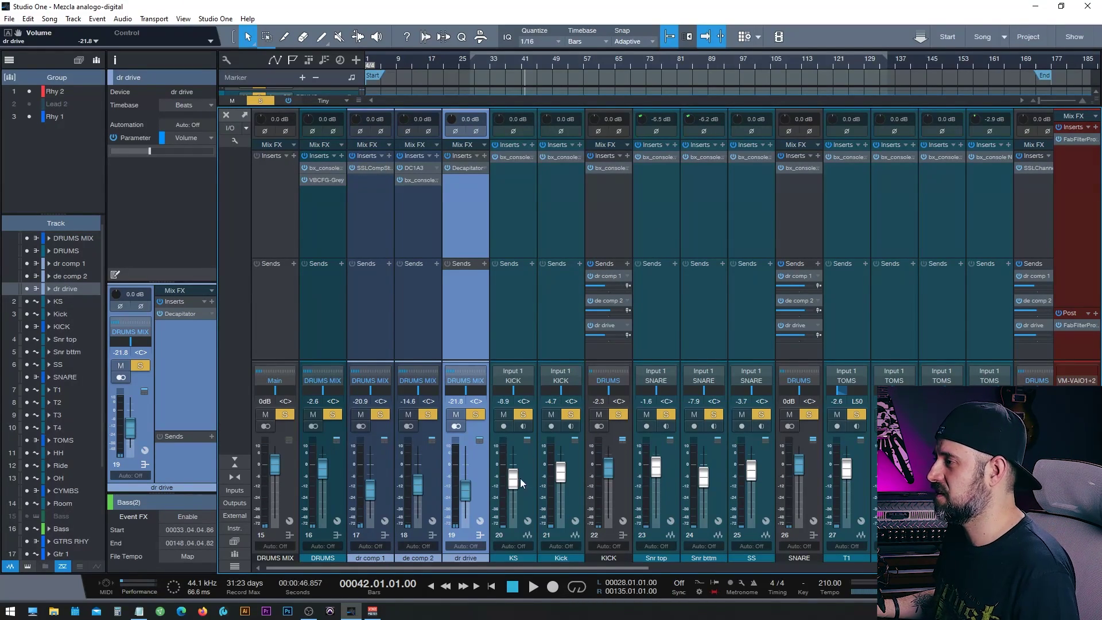
mouse_move(501, 566)
mouse_down()
mouse_move(856, 560)
mouse_move(493, 566)
mouse_up()
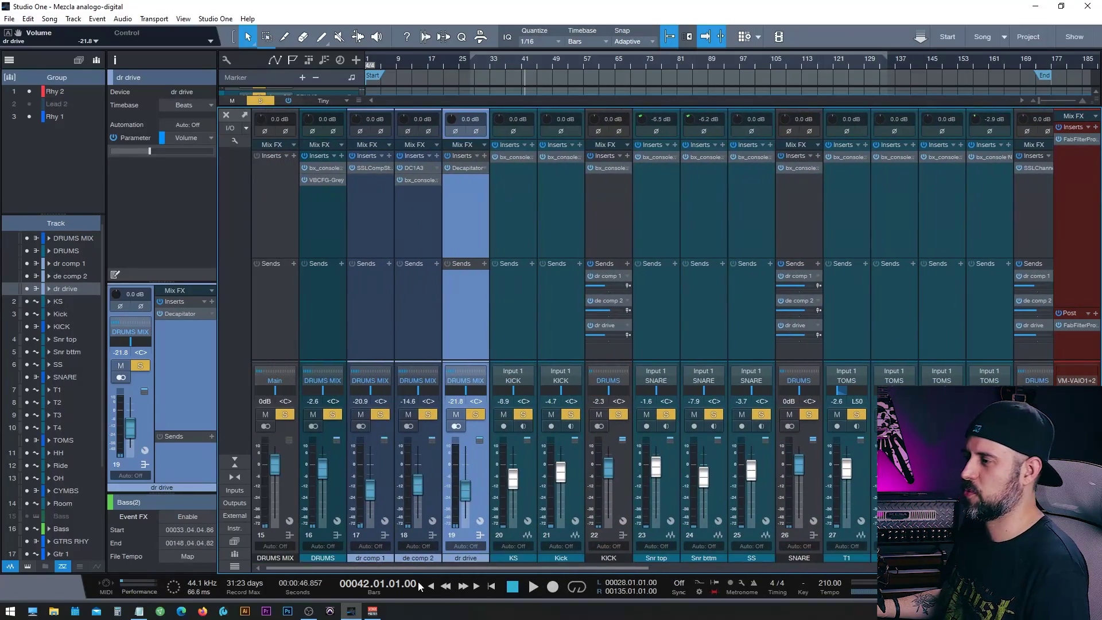
- Insert the Virtual Mix Rack plug-in on the DRUMS MIX bus and move its window so the rack slots are fully accessible
click(336, 480)
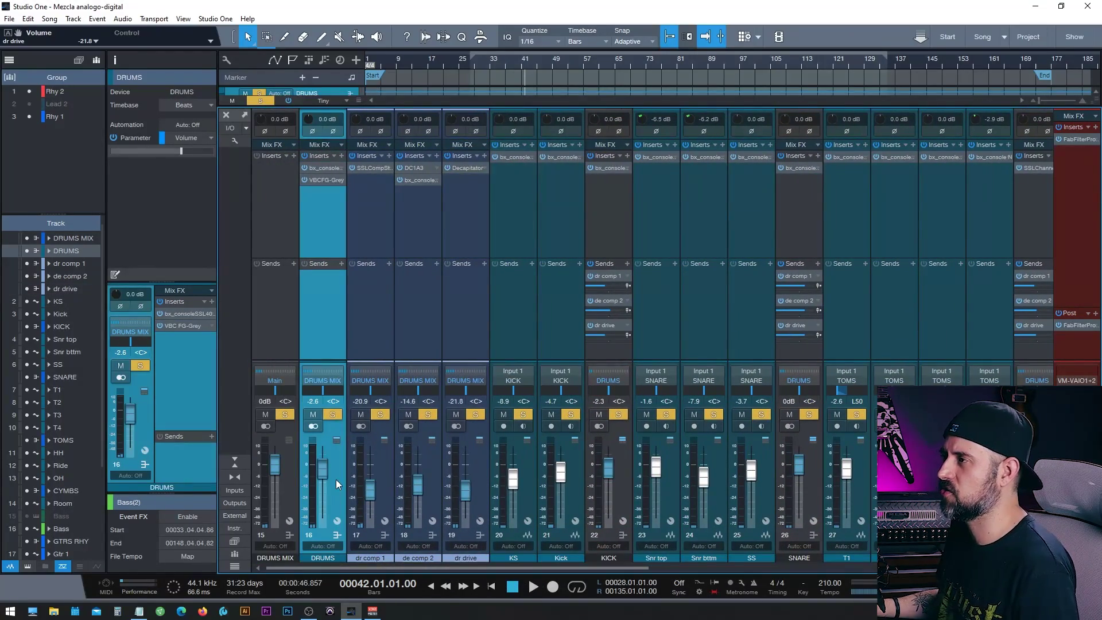
click(284, 192)
key(Down)
key(Down)
key(Down)
key(Down)
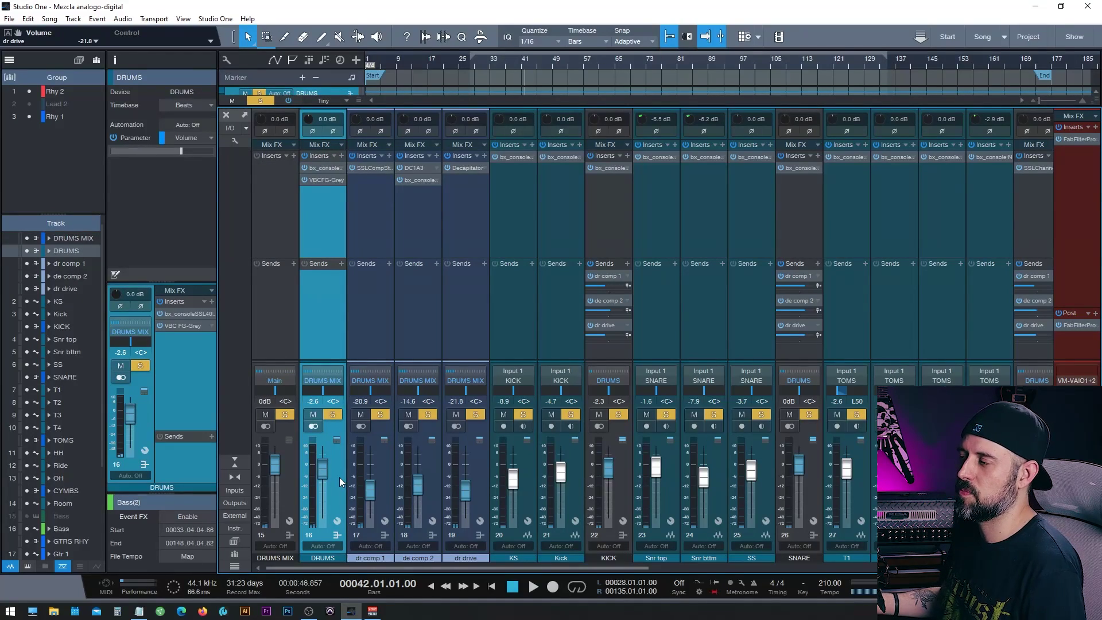
key(Up)
key(Up)
key(Up)
key(Up)
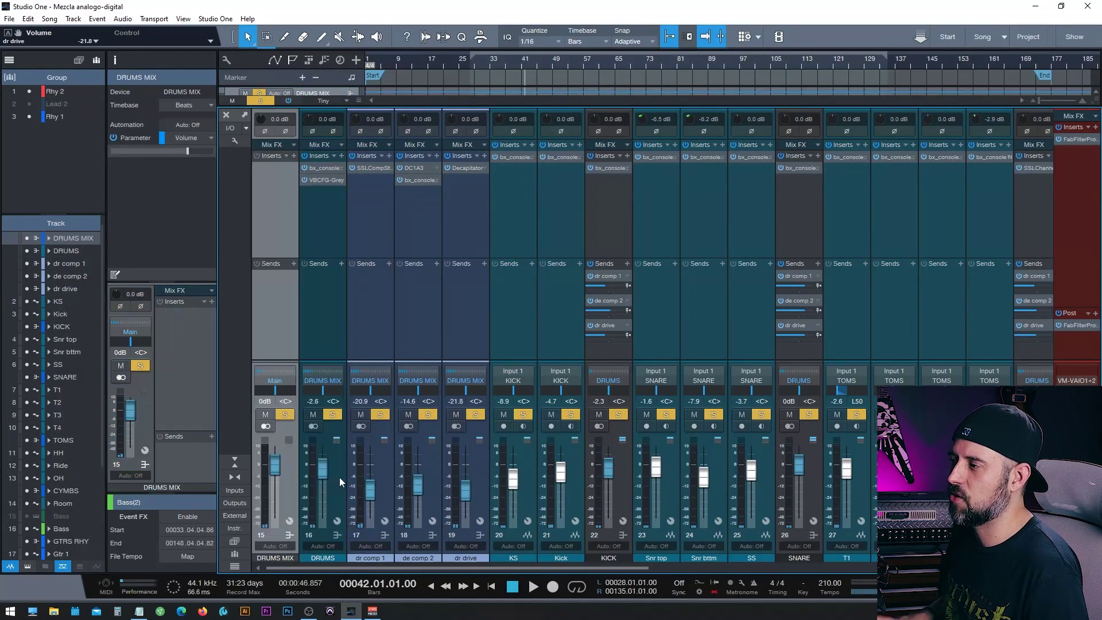
click(294, 156)
scroll(350, 291, down, 5)
click(341, 489)
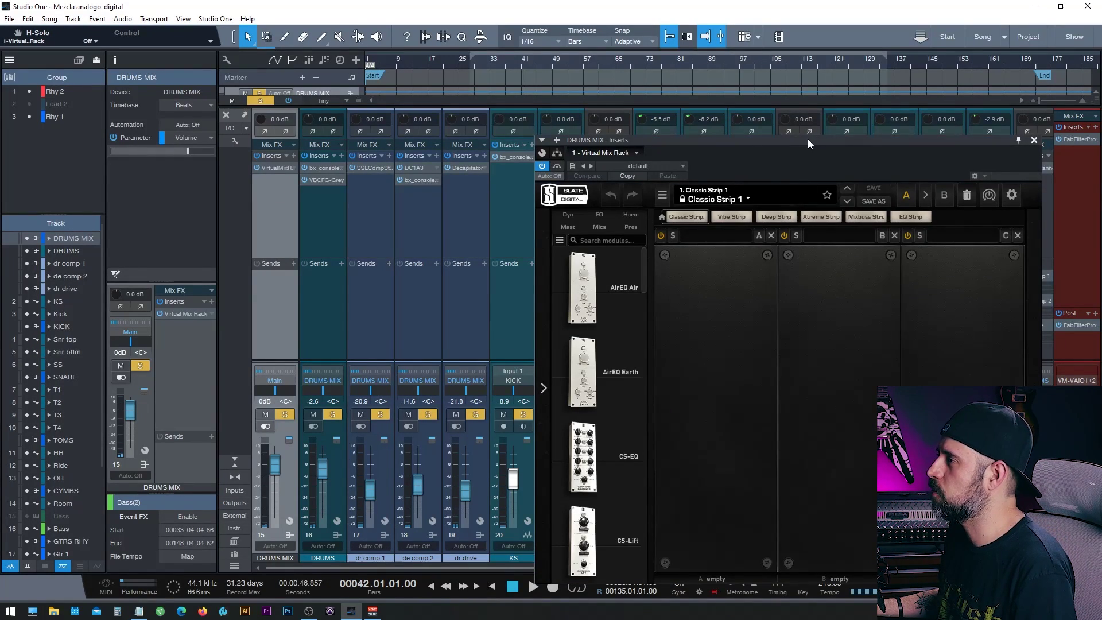
drag(800, 143, 634, 88)
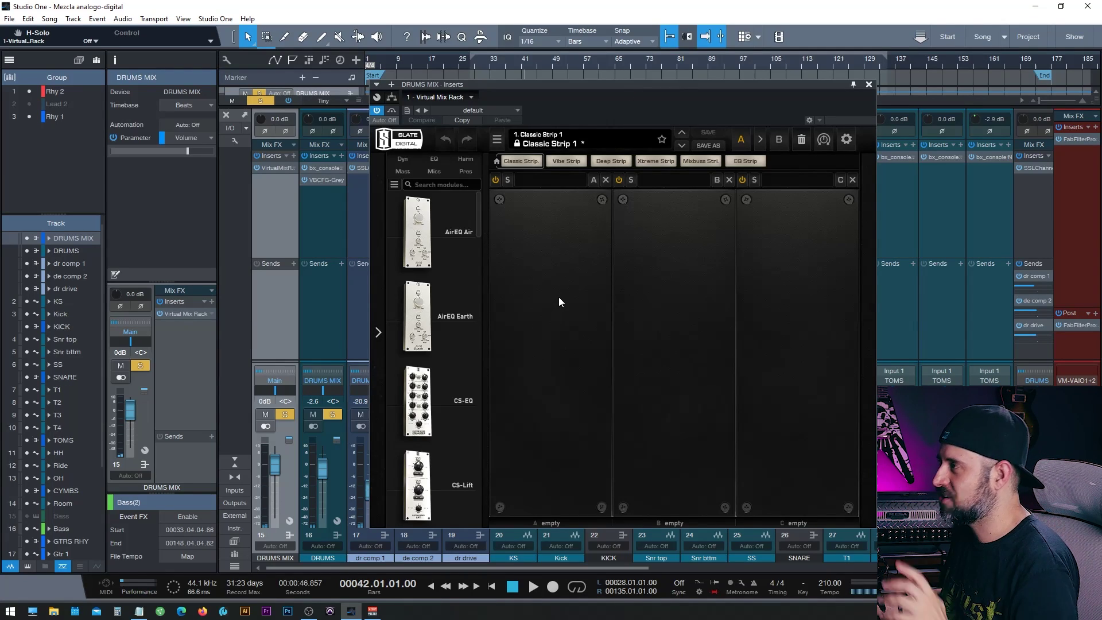
- Browse the Virtual Mix Rack modules and load the CS-EQ module into slot A
scroll(474, 308, down, 10)
scroll(474, 308, up, 10)
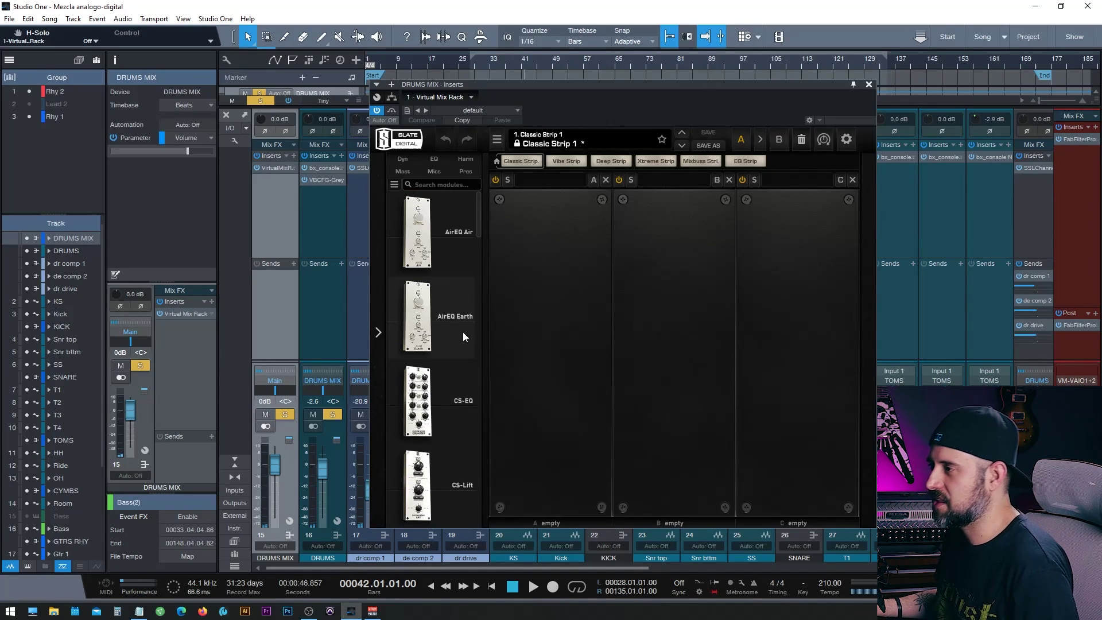
drag(417, 402, 563, 322)
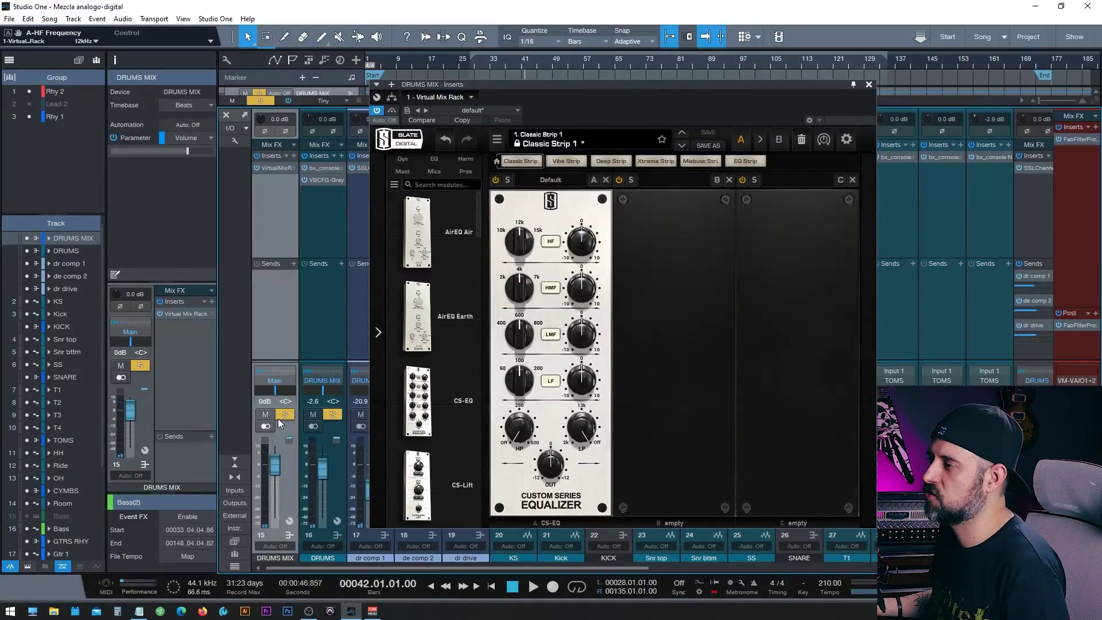
- Boost the CS-EQ's HF gain to 3.76 while the drum mix plays from bar 42, and stop the song
mouse_move(587, 248)
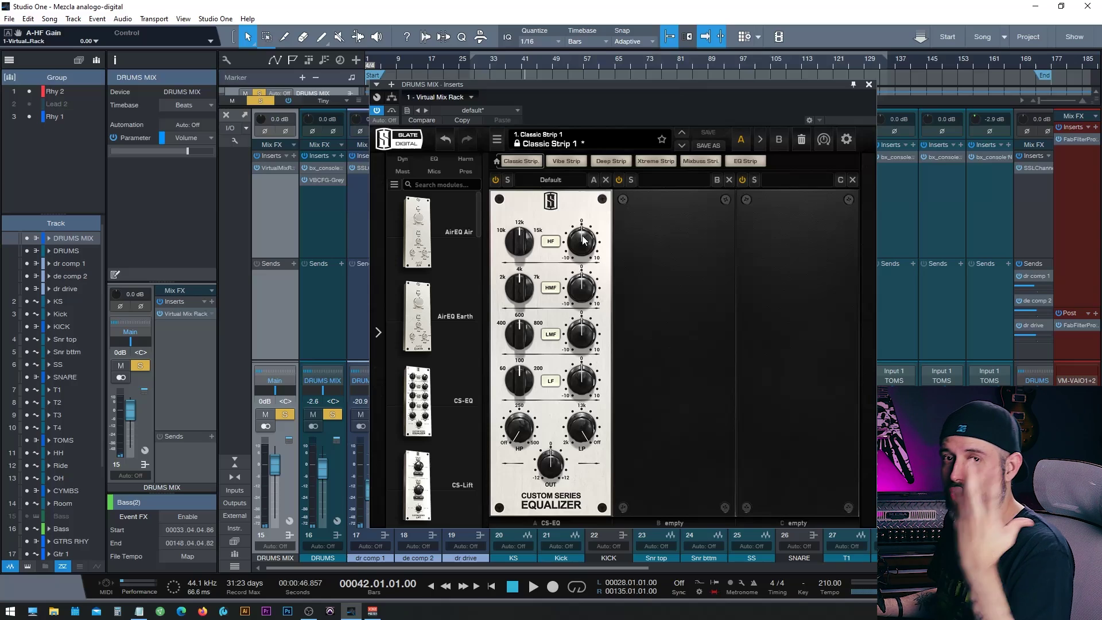
key(space)
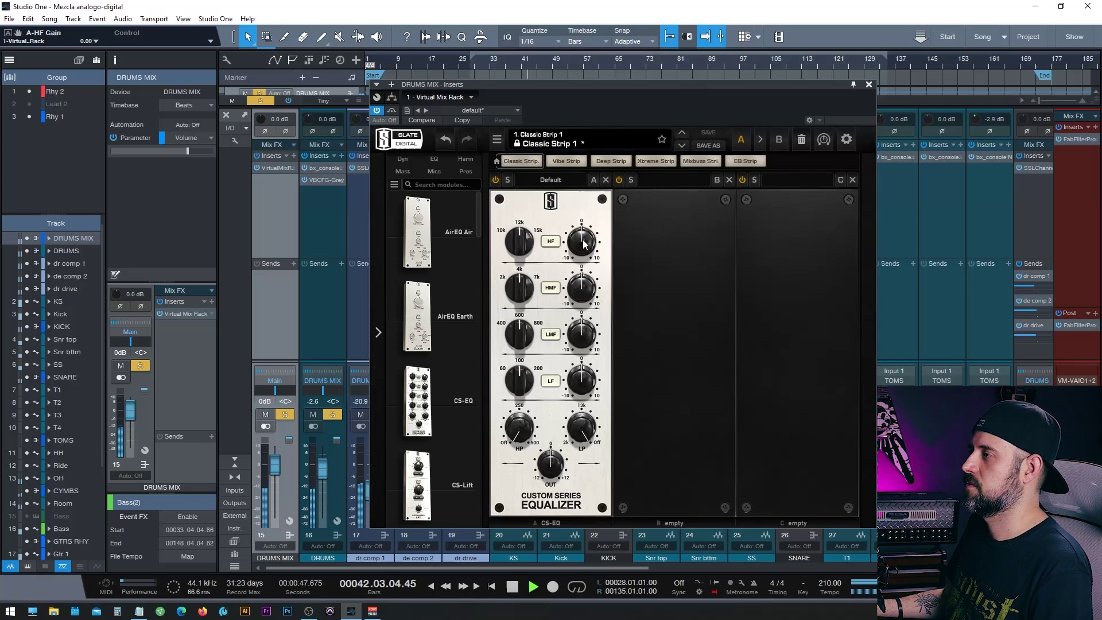
drag(585, 245, 579, 210)
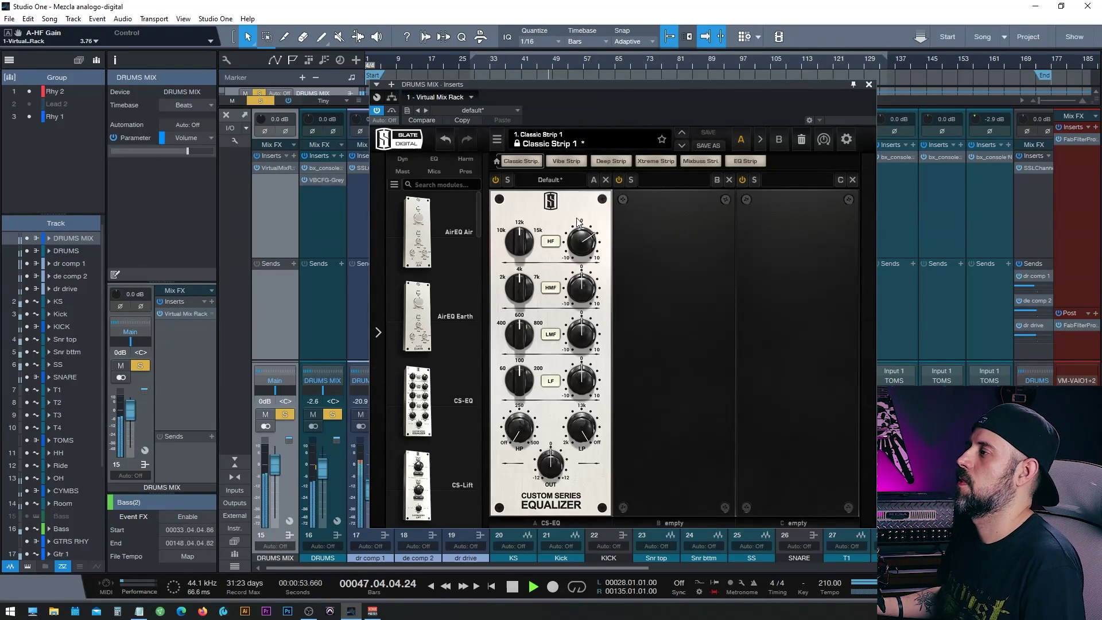
key(space)
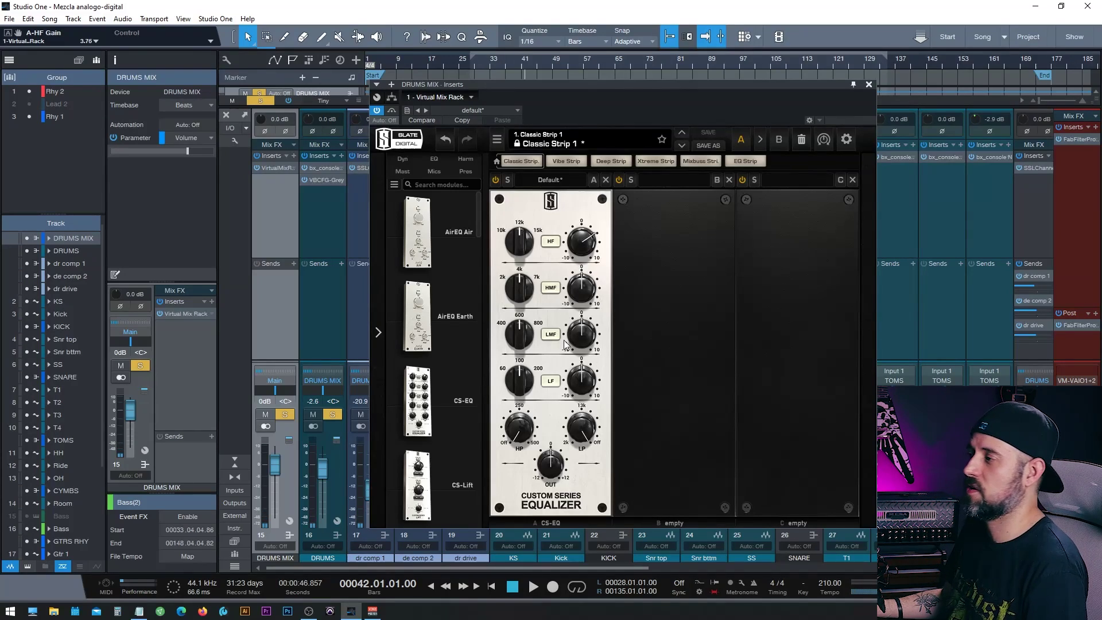
- Set the CS-EQ's LF frequency to 60 Hz and raise its LF gain to 1.23 during playback
drag(531, 383, 470, 471)
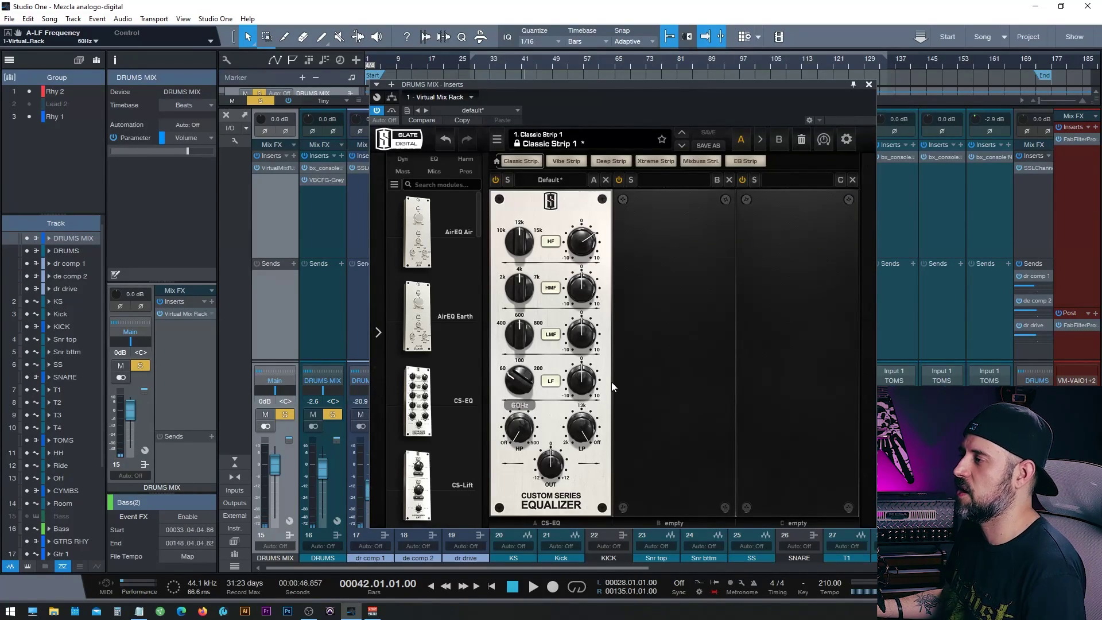
key(space)
drag(595, 389, 587, 380)
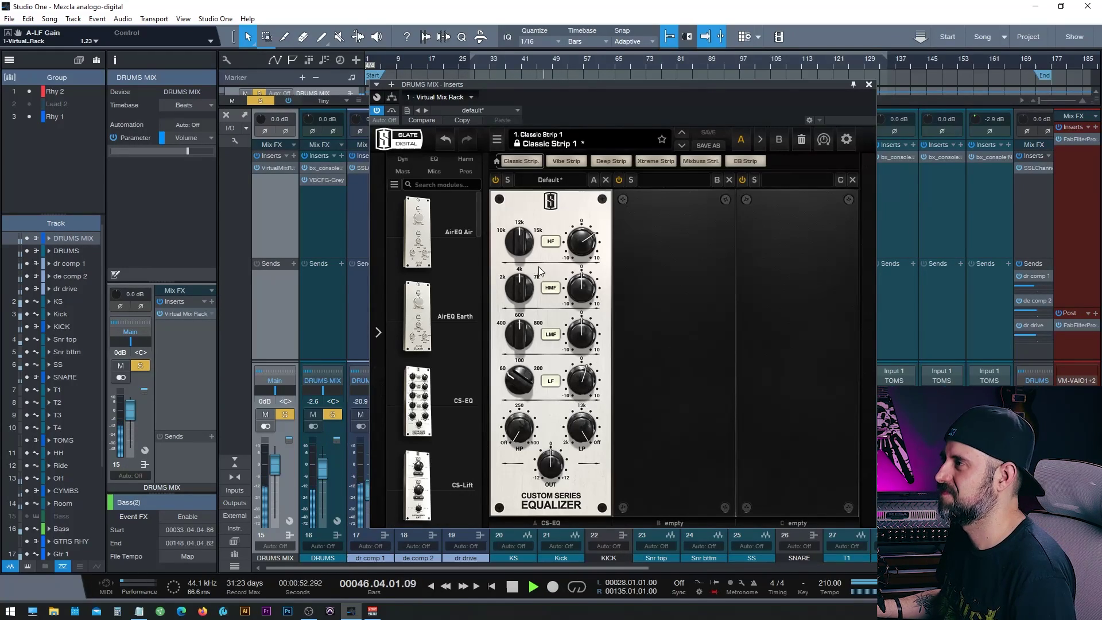
key(space)
- Move the rack window off the bus faders, lower the dr drive bus to -26.0 dB, and briefly play the result
drag(531, 85, 682, 70)
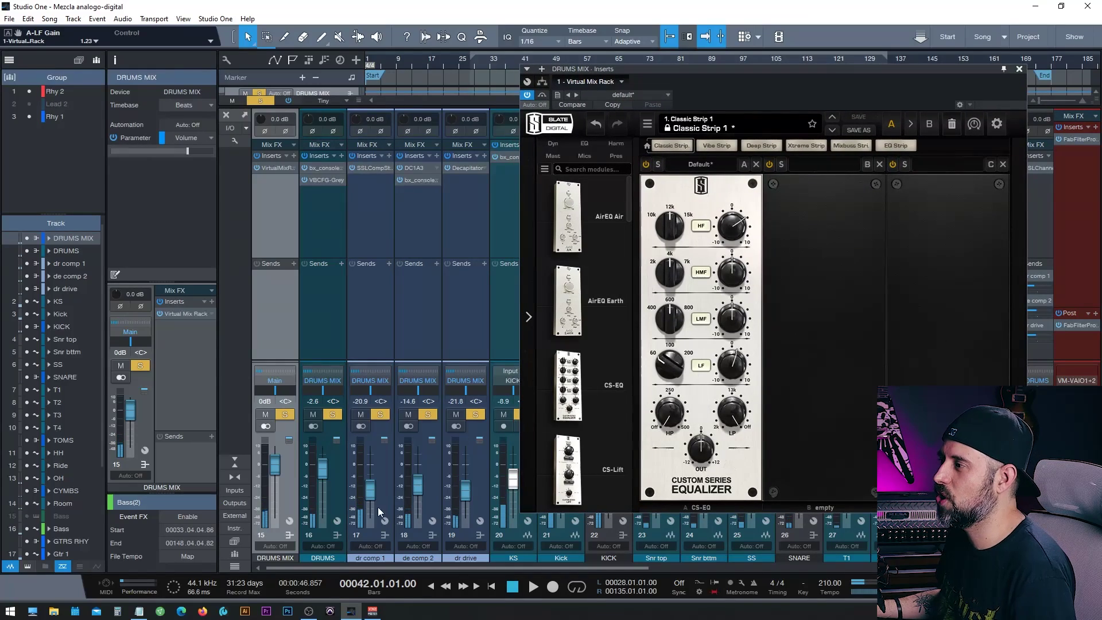
drag(463, 487, 465, 497)
key(space)
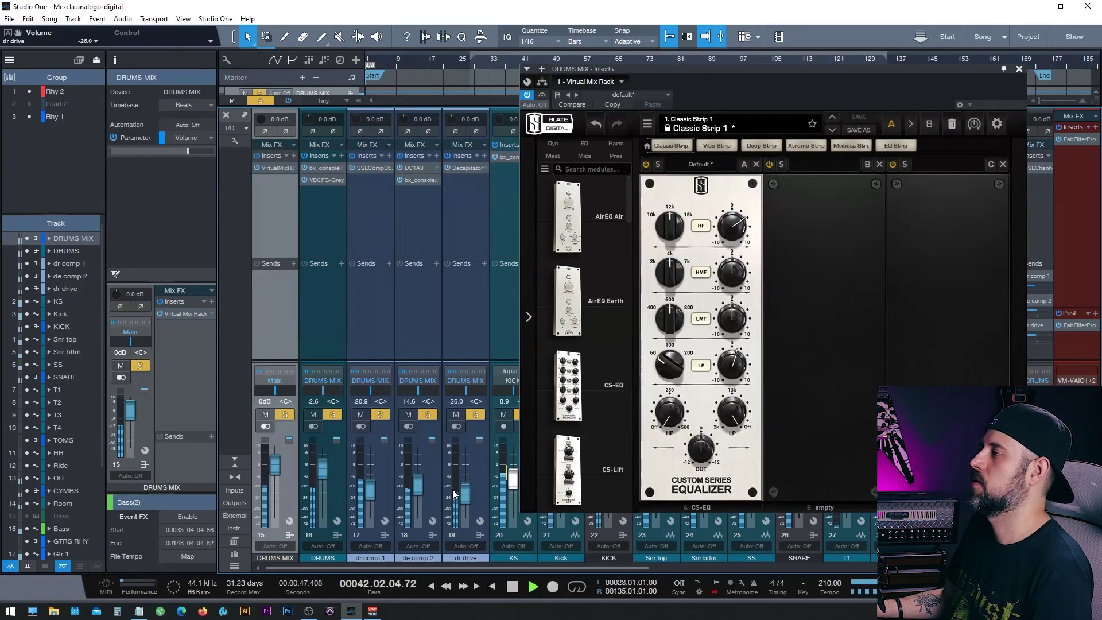
key(space)
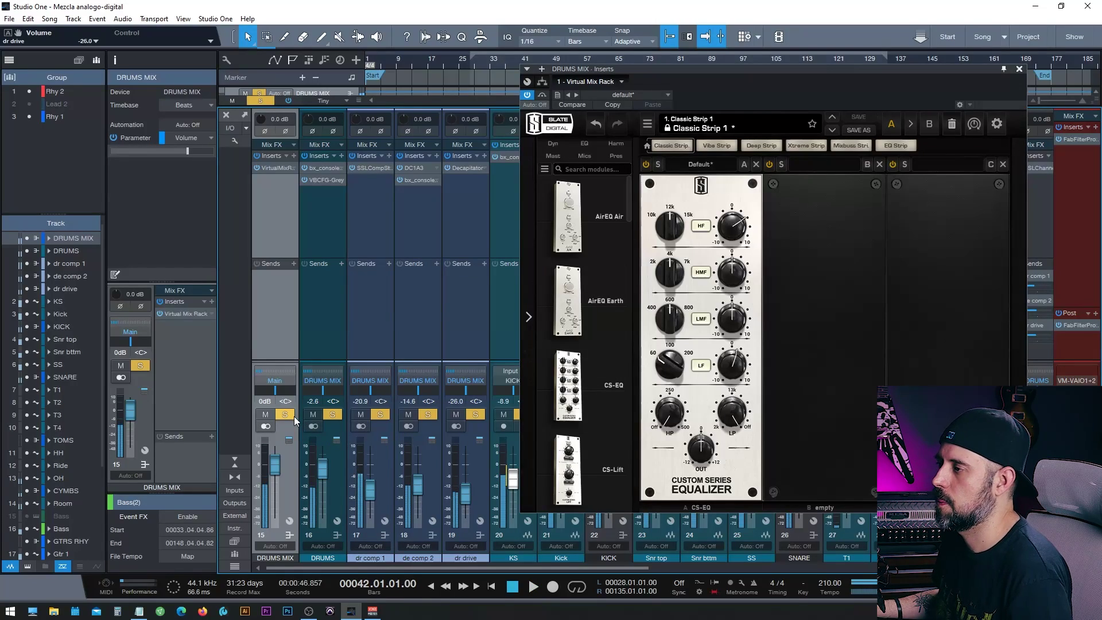
- Unsolo the DRUMS MIX bus, hide the mixing console, and close the Virtual Mix Rack window to show the full arrangement
click(294, 417)
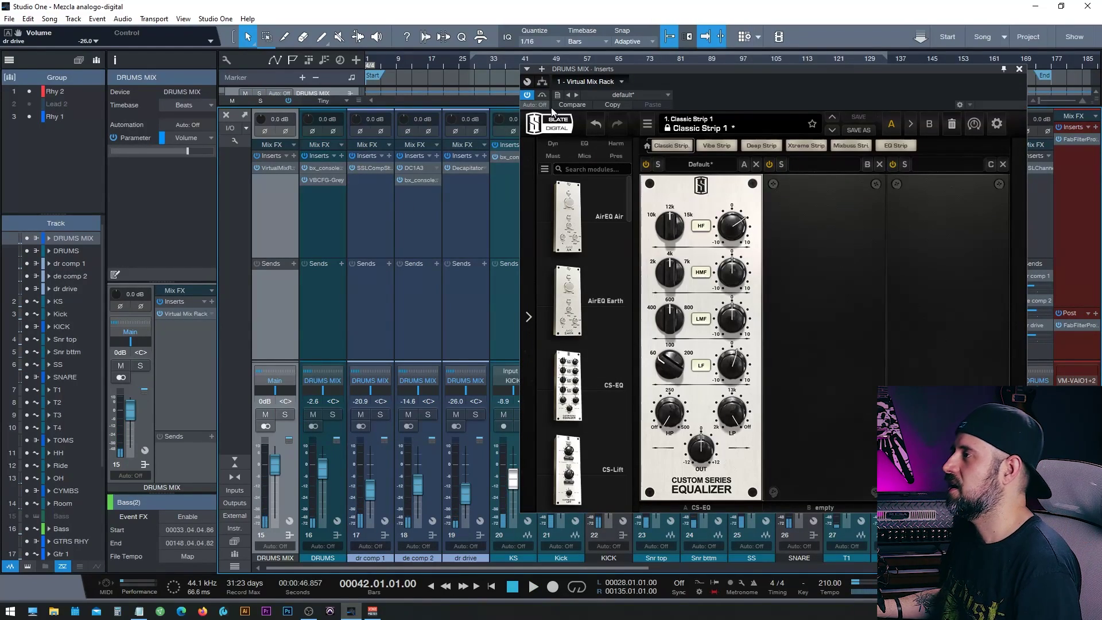
key(F3)
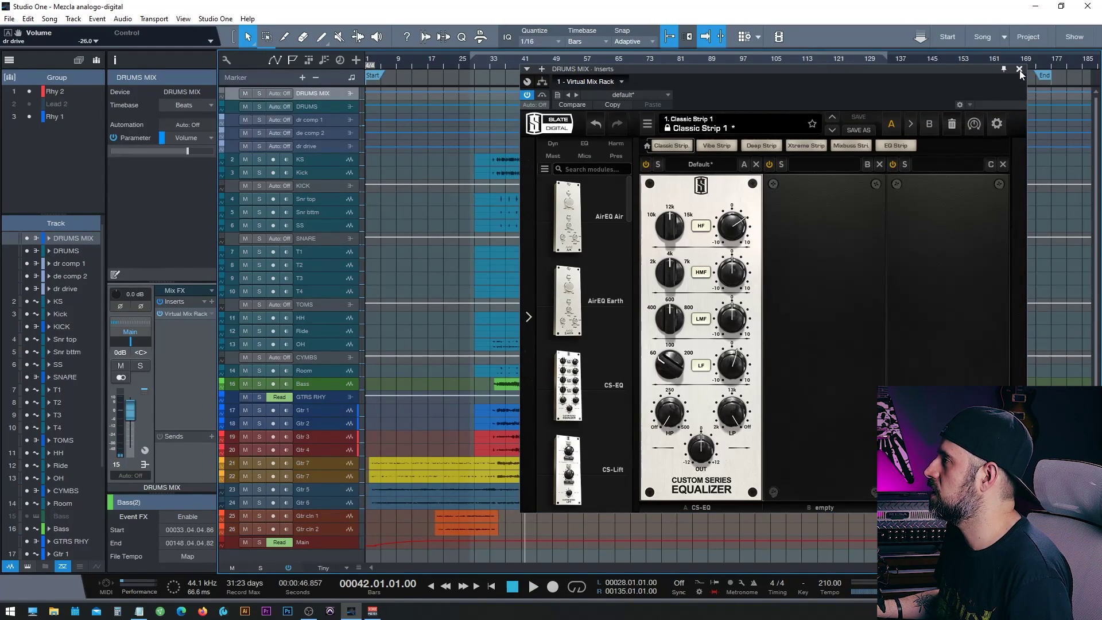
click(1019, 69)
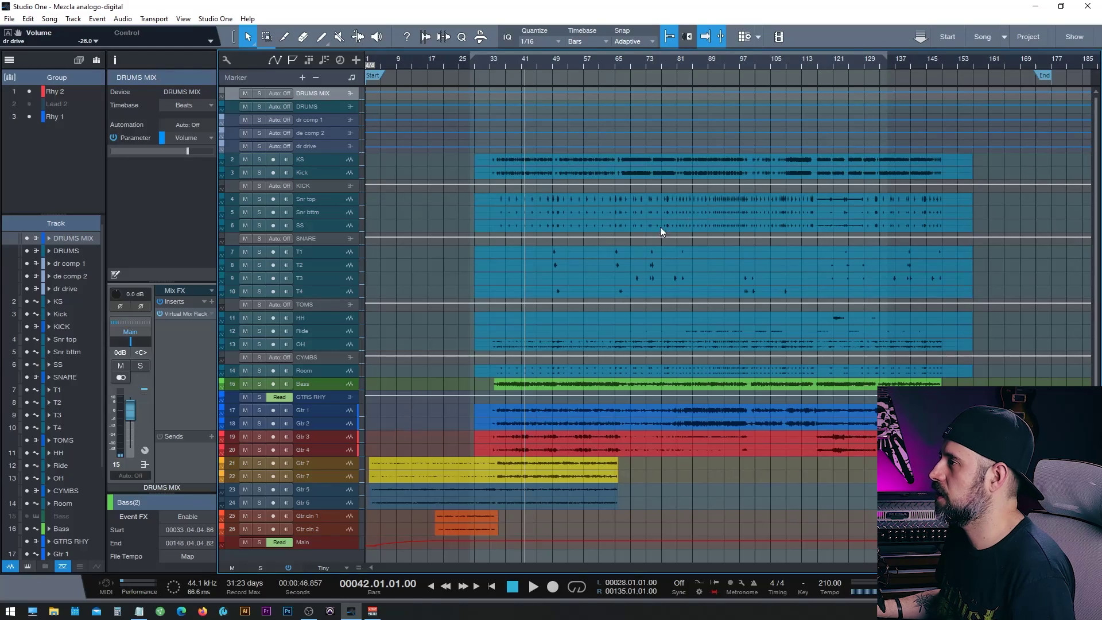
- Play the song from bar 97 with the console shown, compare the DRUMS MIX bus's Virtual Mix Rack bypassed and active, and close the rack
click(738, 62)
key(F3)
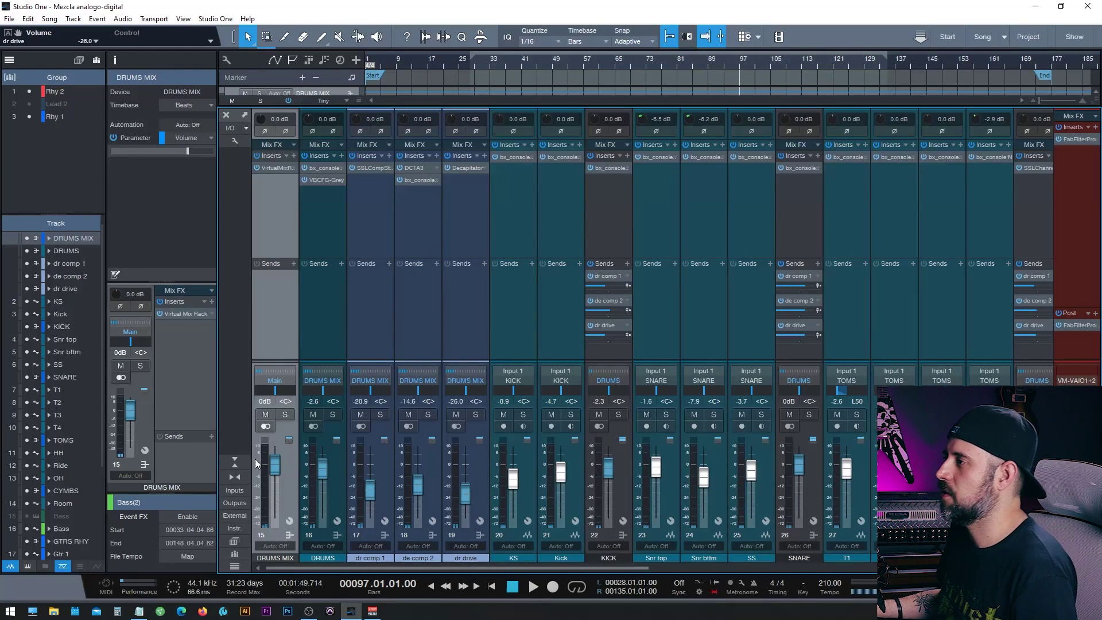
click(273, 168)
key(space)
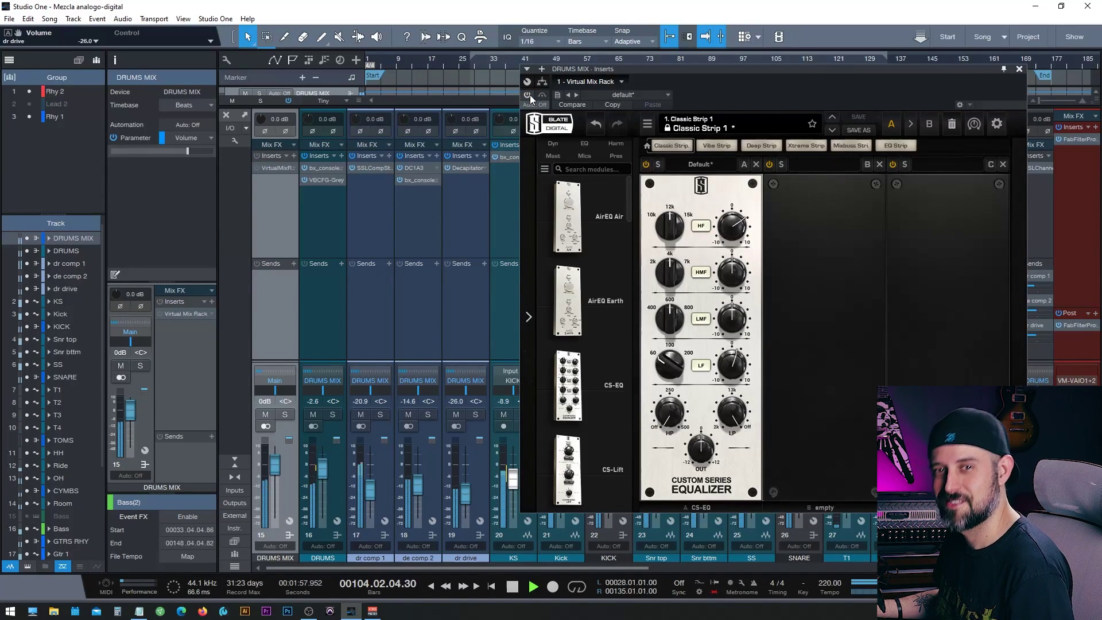
click(528, 96)
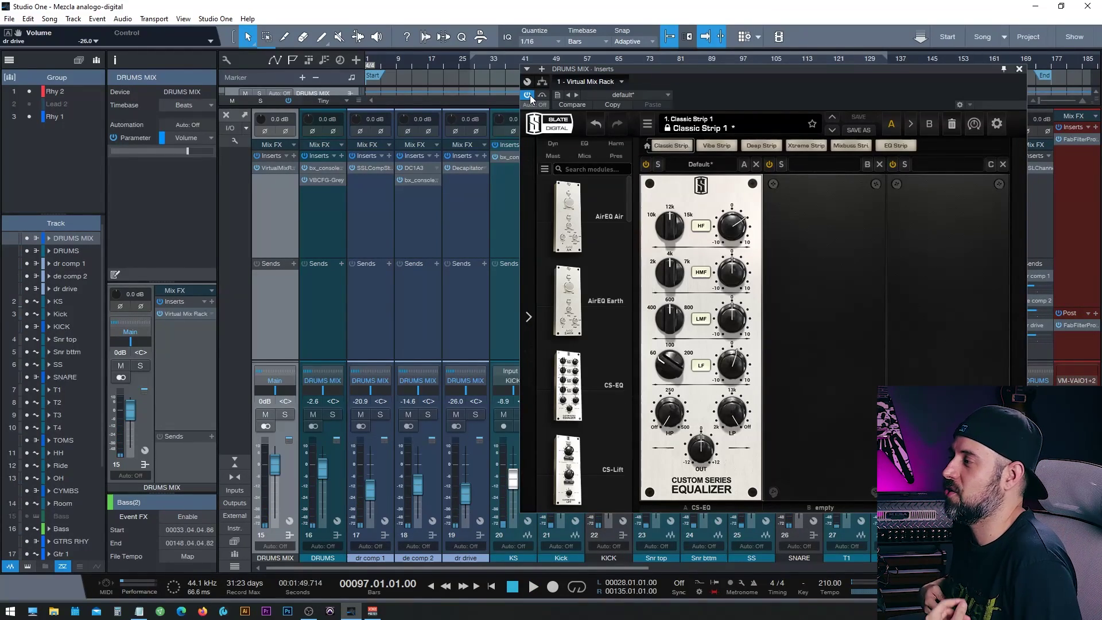
mouse_move(737, 367)
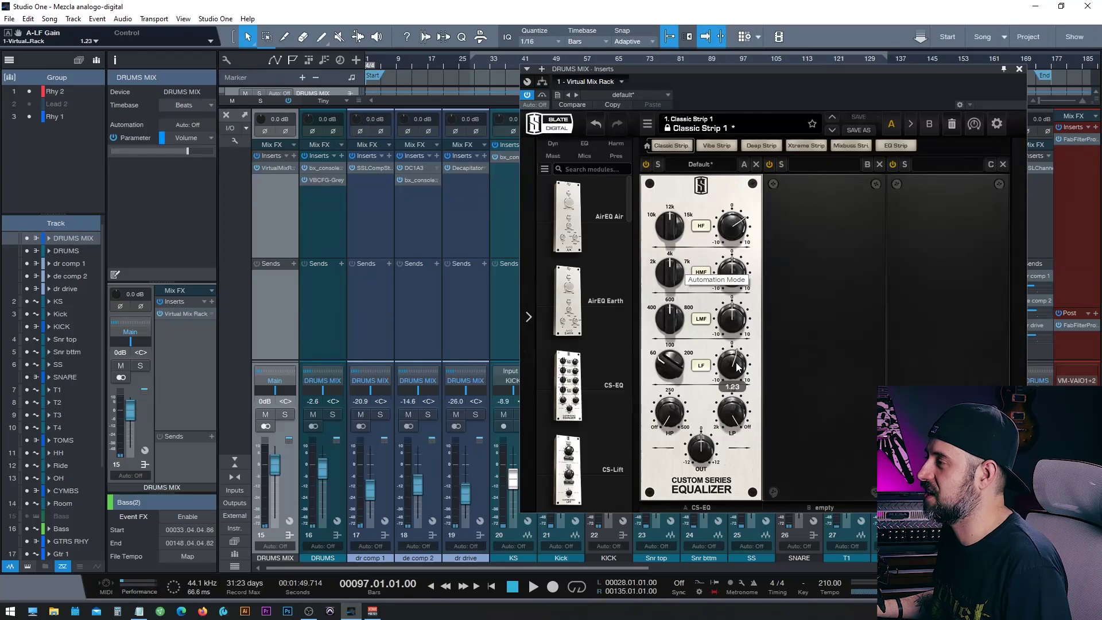
mouse_move(741, 229)
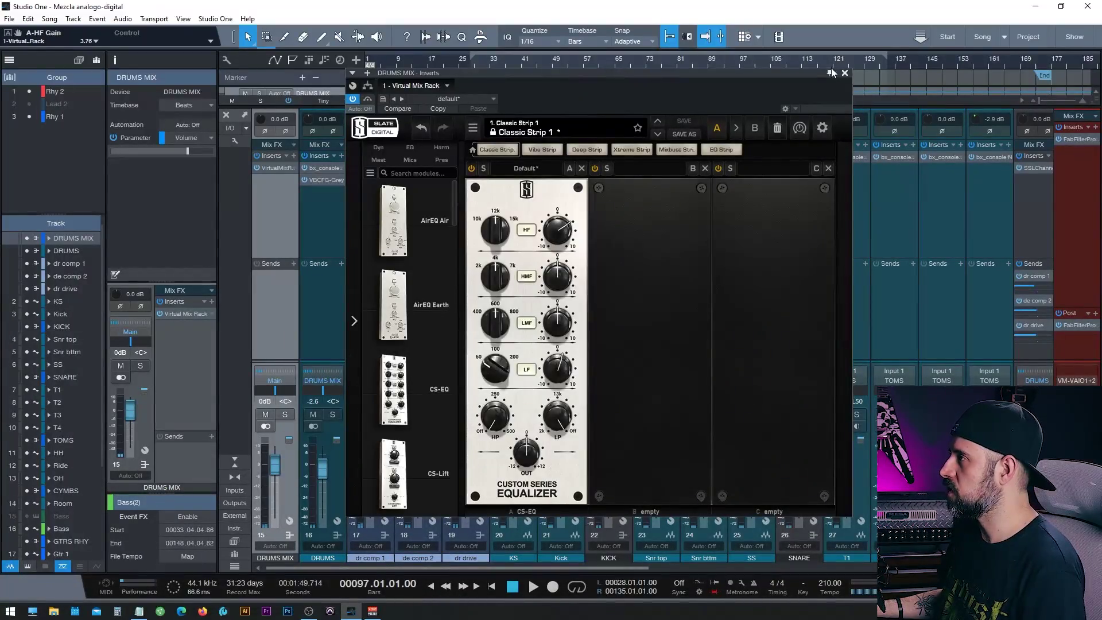
click(844, 73)
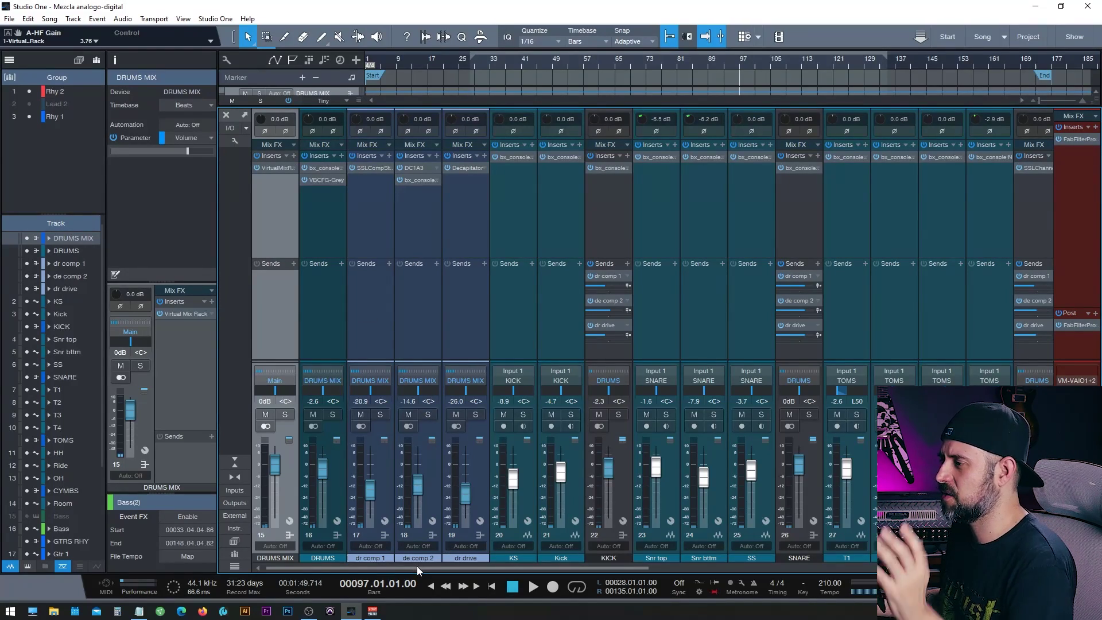
- Insert Virtual Tape Machines after the Virtual Mix Rack on the DRUMS MIX bus and reposition its window
drag(416, 566, 344, 609)
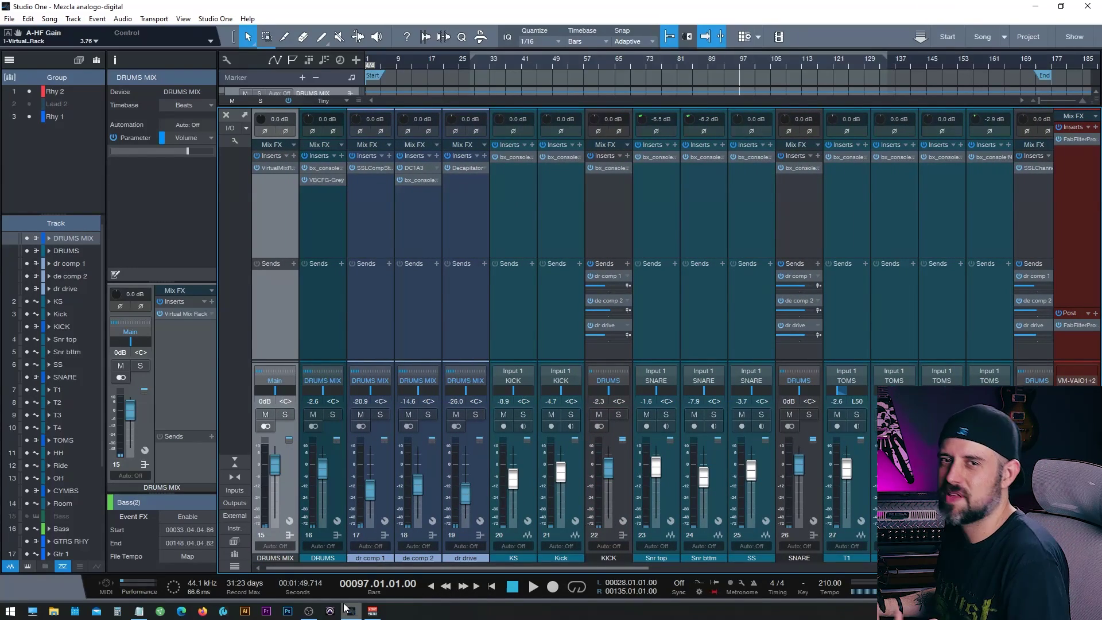
mouse_move(346, 609)
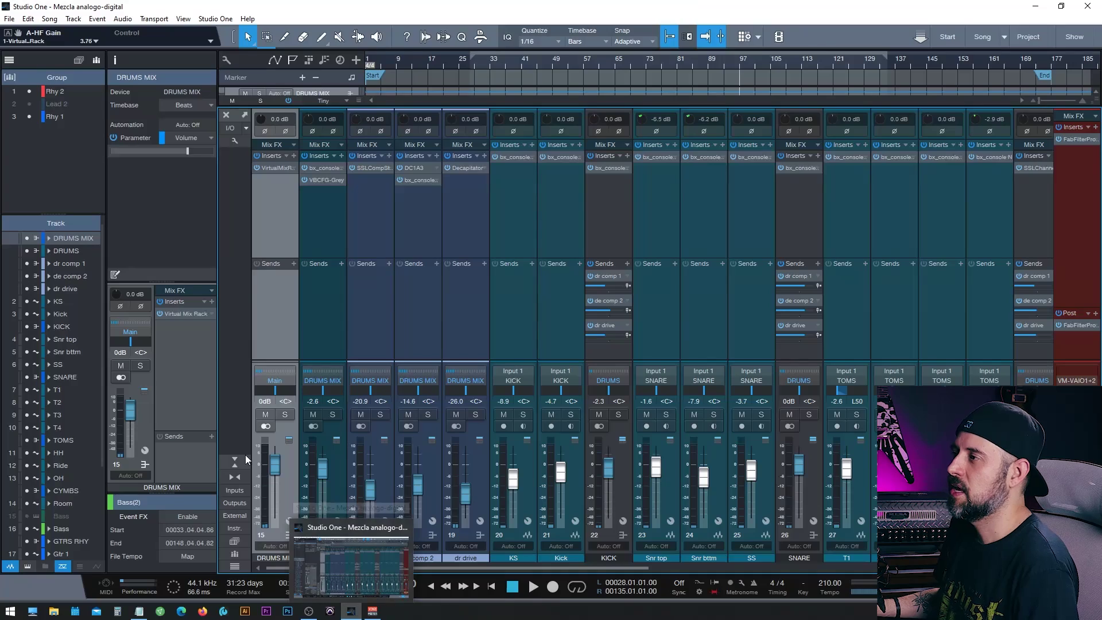
click(294, 156)
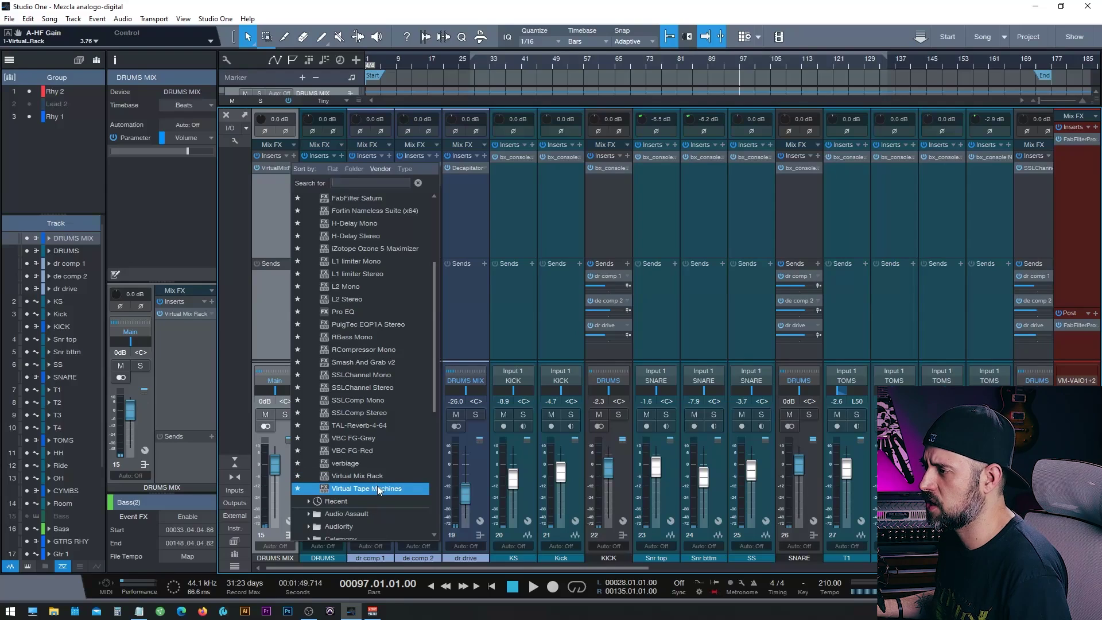
click(376, 487)
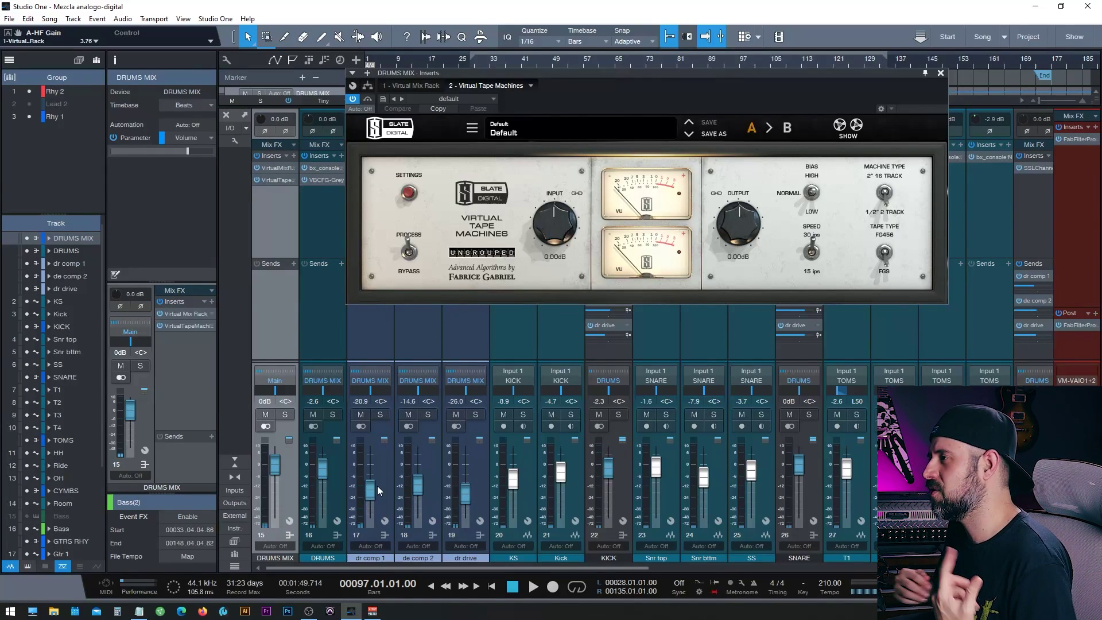
drag(626, 74, 555, 131)
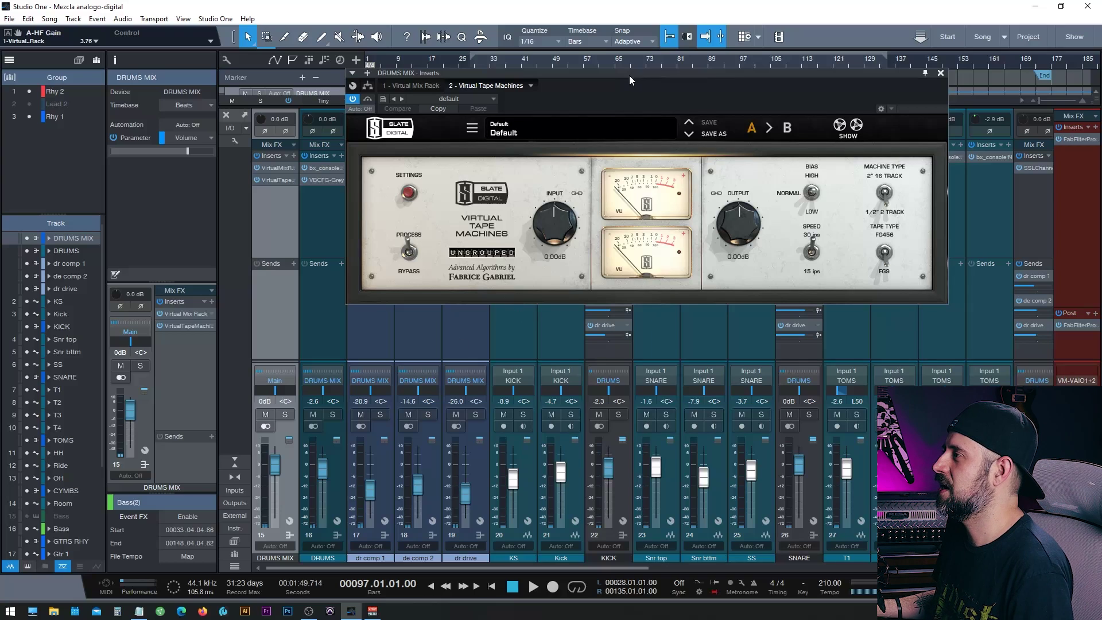
- Show and hide the tape machine's reel view, and move the plug-in window clear of the DRUMS MIX bus
click(773, 188)
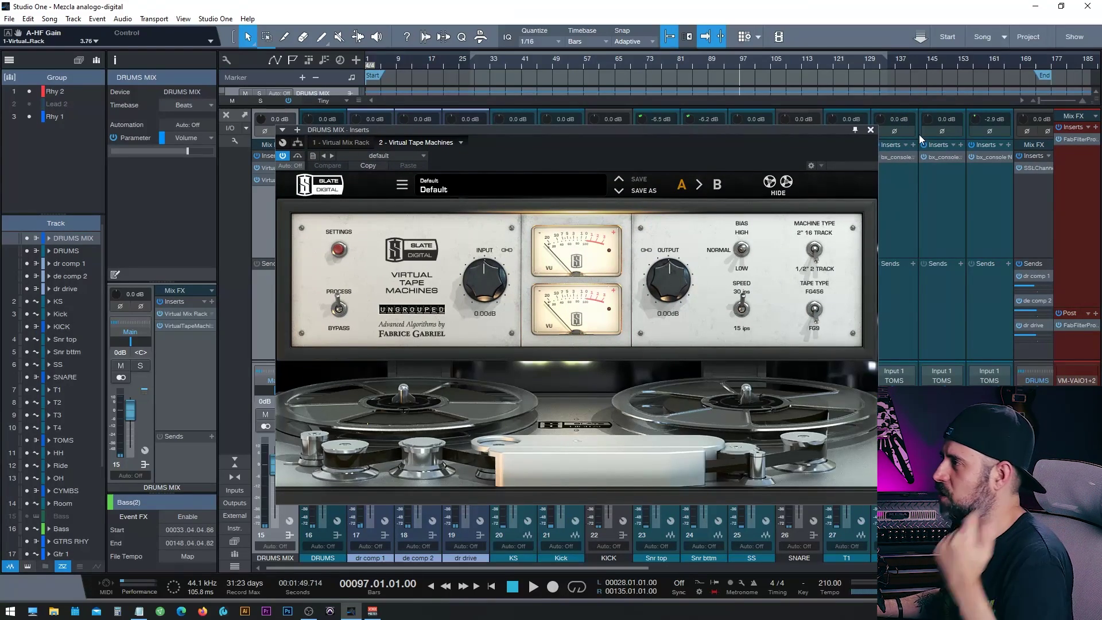
click(776, 187)
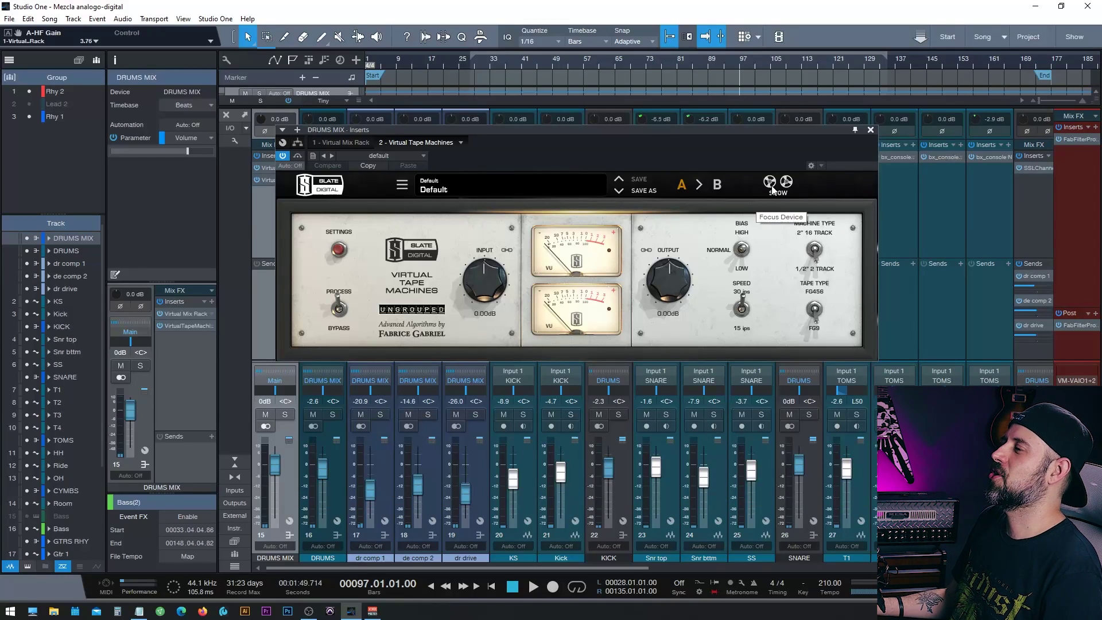
drag(656, 132, 715, 150)
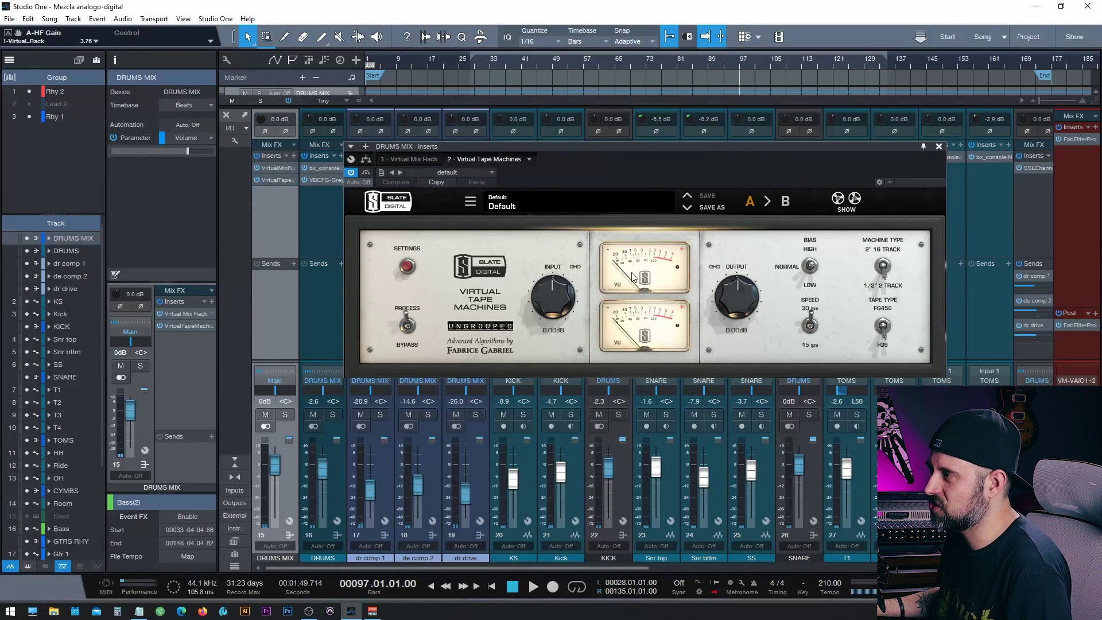
- Try the tape machine's input gain at -11.9 dB, and reset it to 0.00 dB
drag(560, 290, 543, 334)
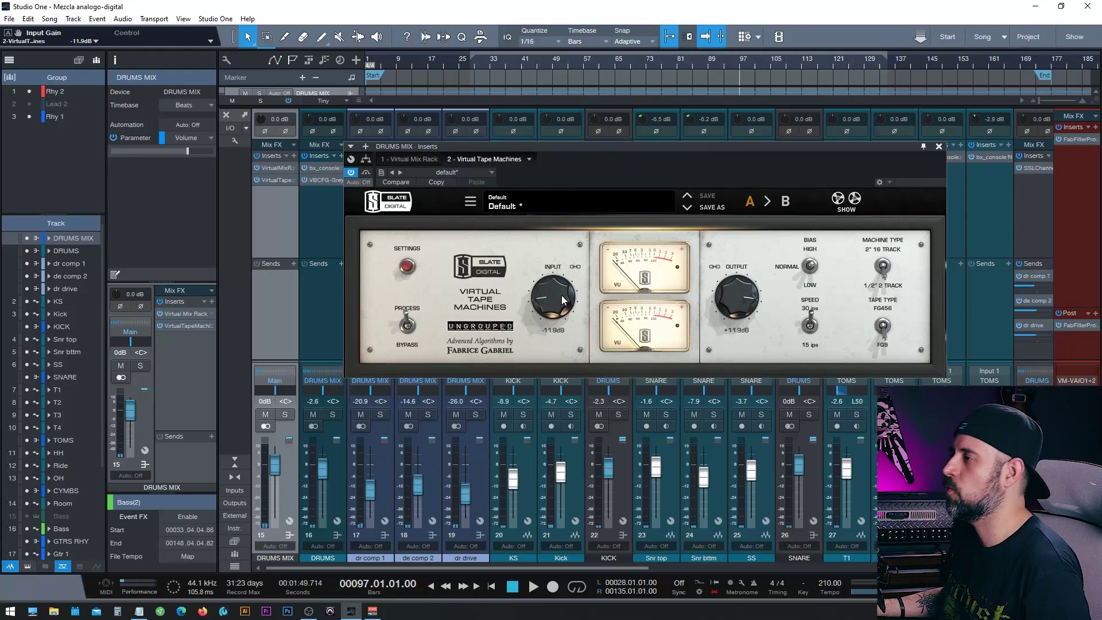
double_click(555, 308)
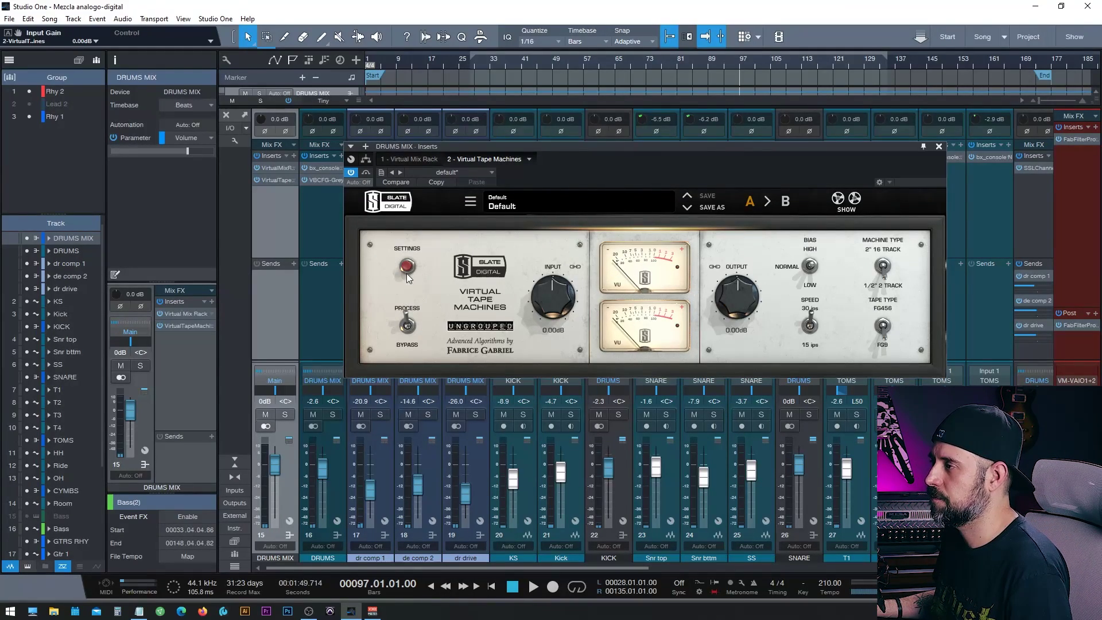
- Play the song from bar 93 and compare the drum mix with the tape machine bypassed and processing
key(space)
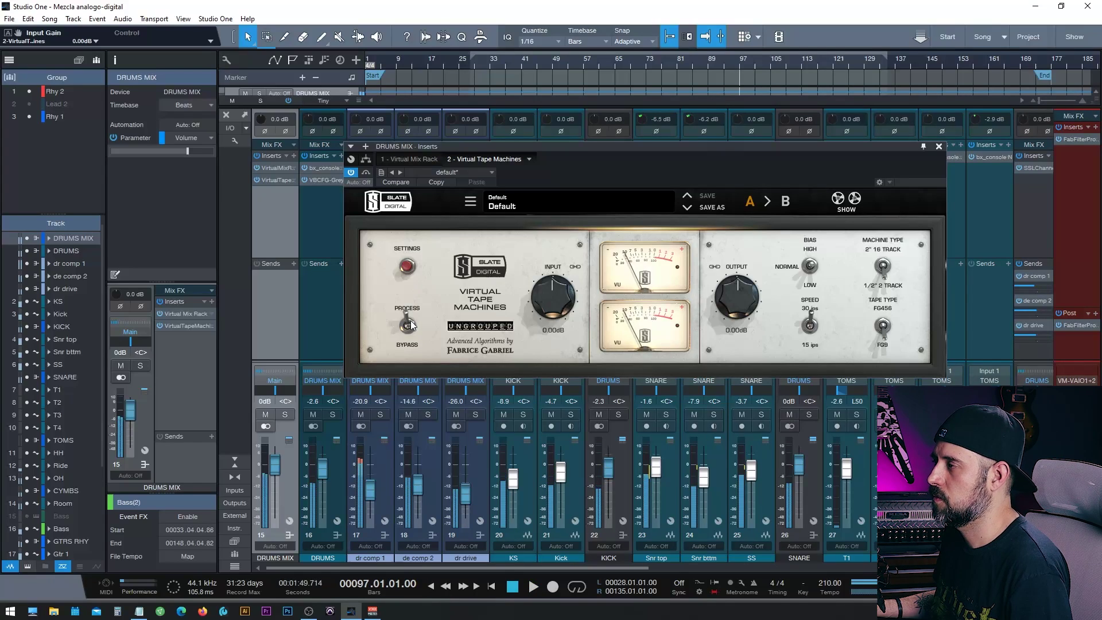
key(space)
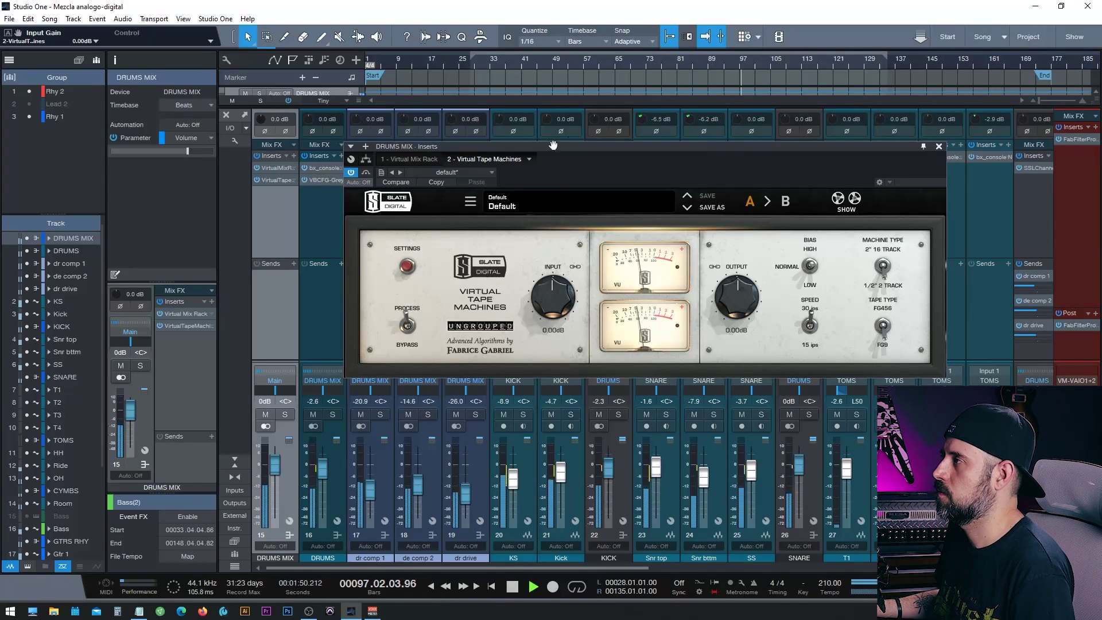
click(724, 62)
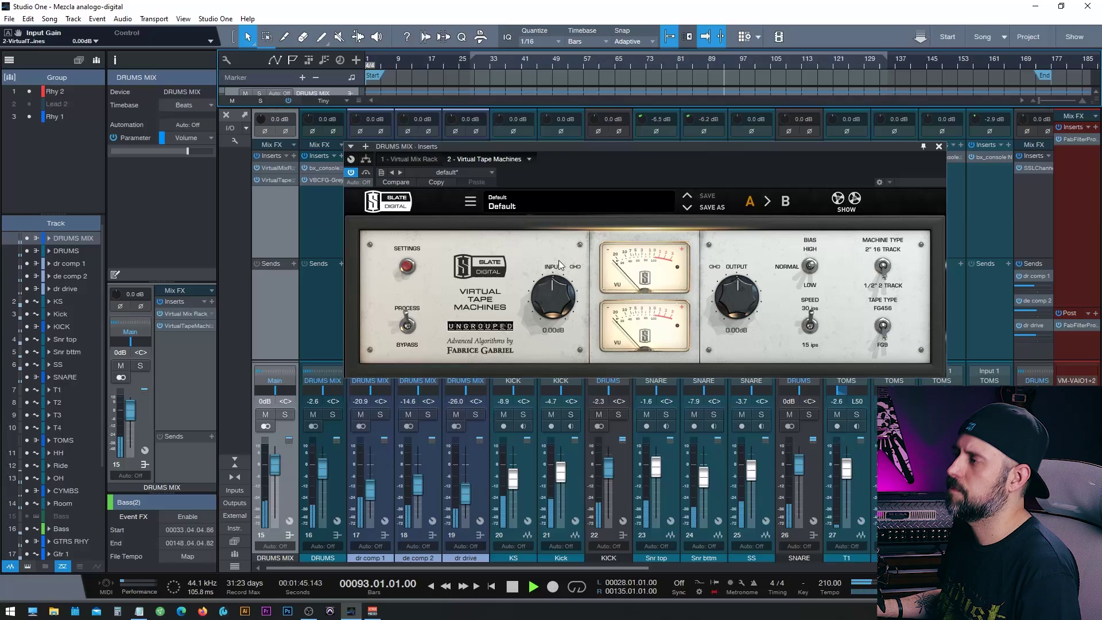
click(408, 325)
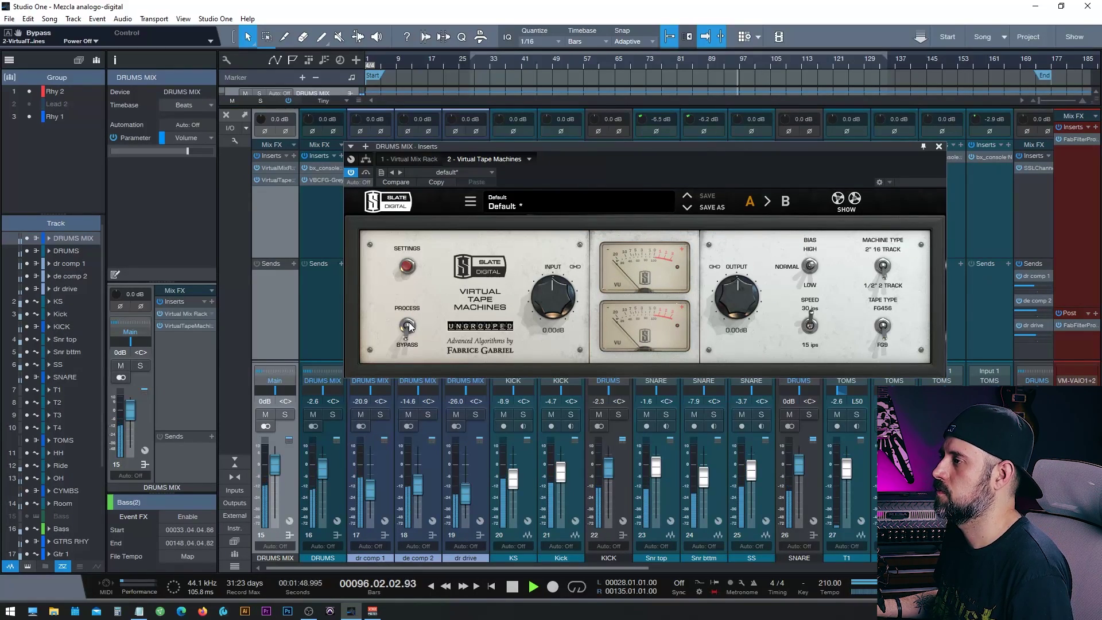
click(408, 325)
key(space)
- Try the tape machine's input gain at +6.89 dB, comparing bypassed and processed playback, and reset the gain to 0.00 dB
drag(561, 295, 562, 275)
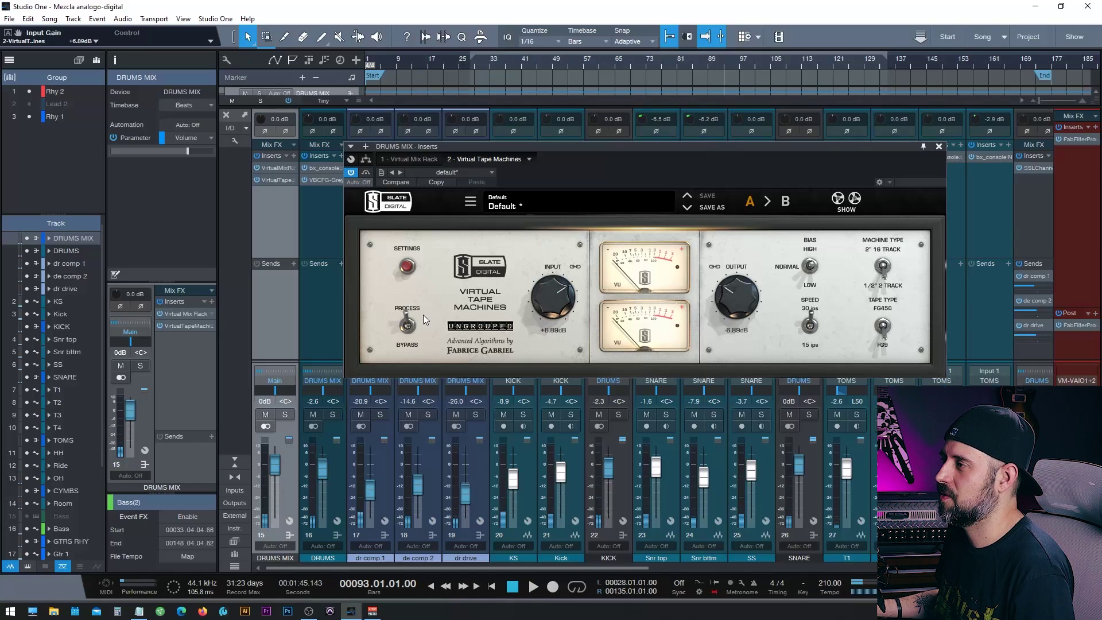
click(418, 325)
key(space)
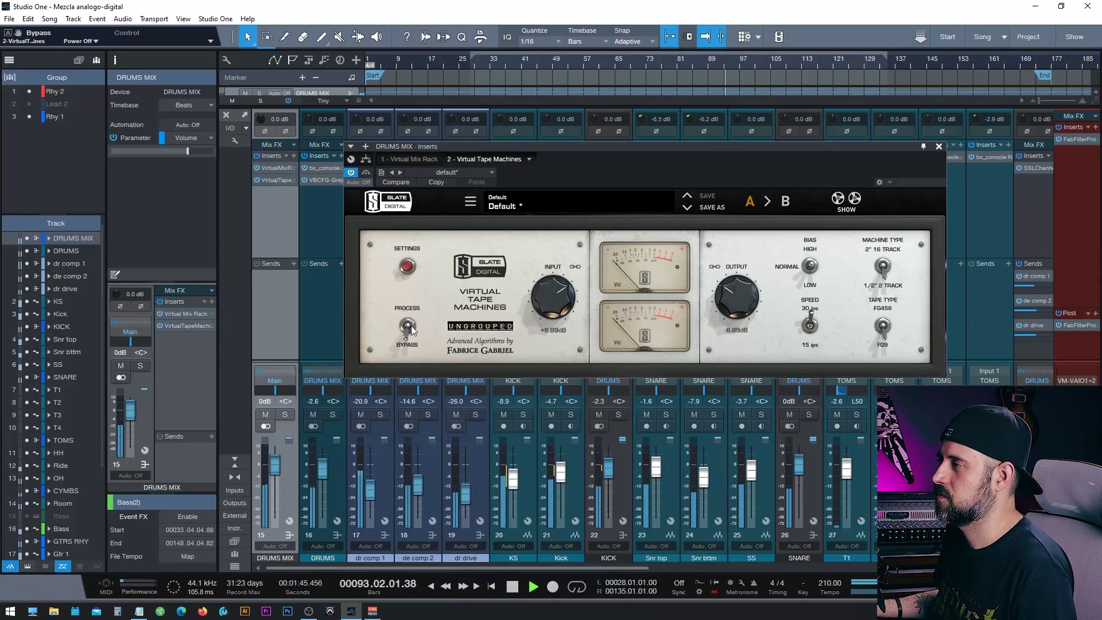
click(407, 327)
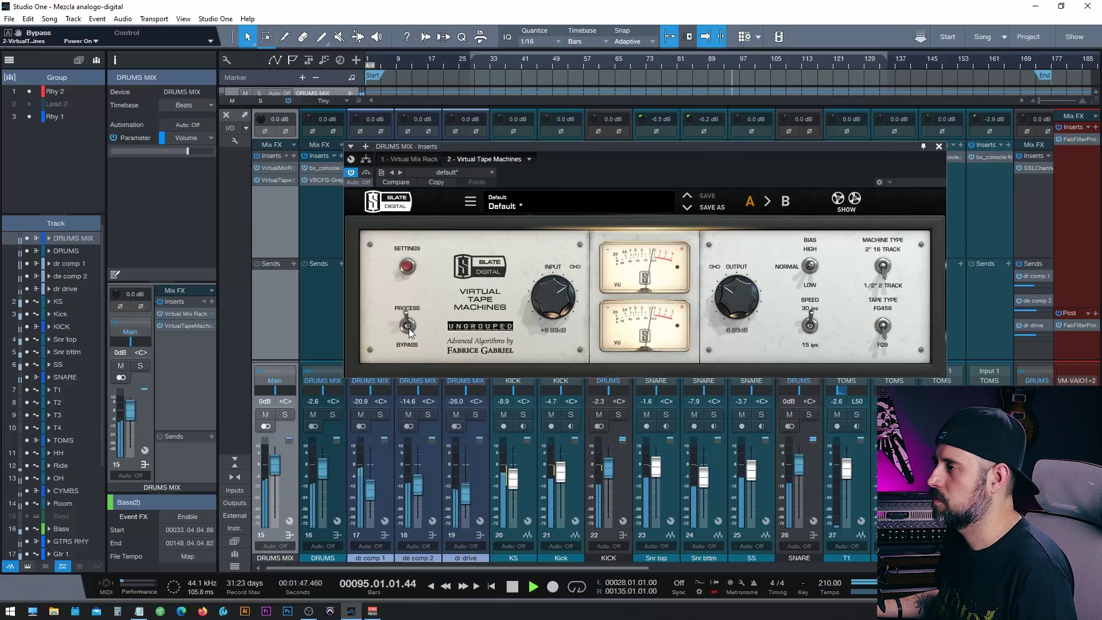
drag(550, 294, 548, 310)
key(space)
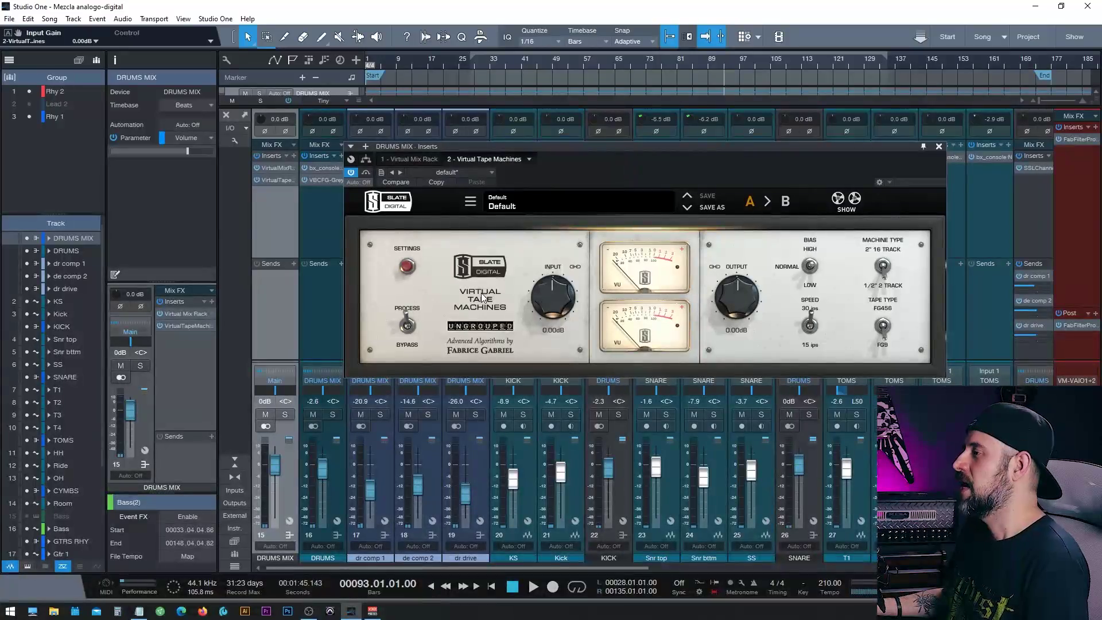
- Open the tape machine's settings, audition Bass Alignment at -1.25 dB and 0.71 dB, and set it to -1.91 dB
click(407, 266)
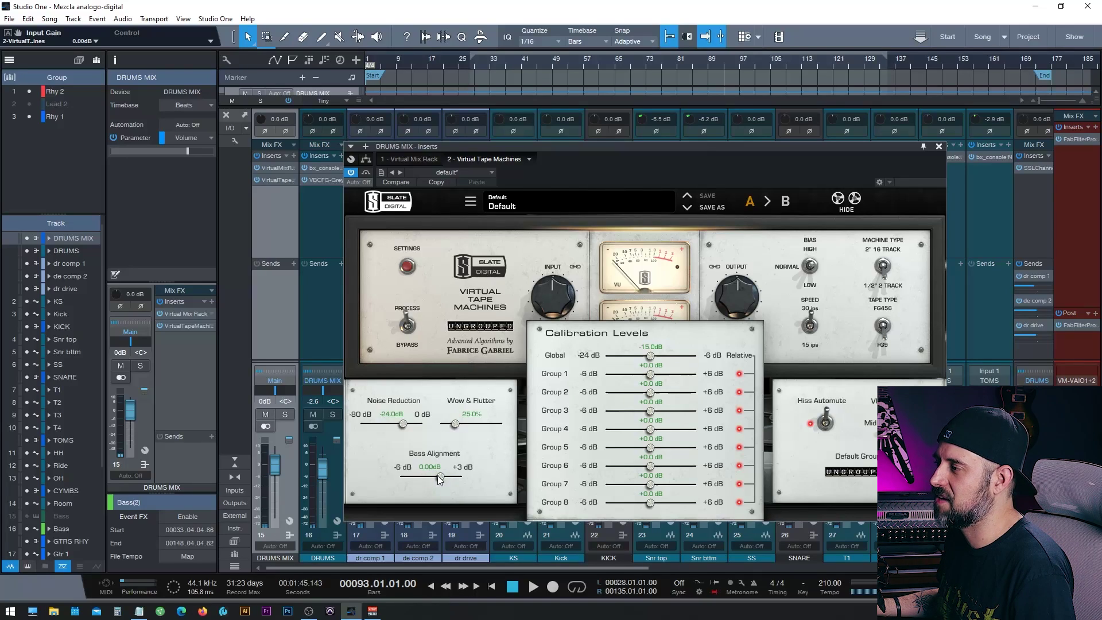
drag(438, 481, 436, 483)
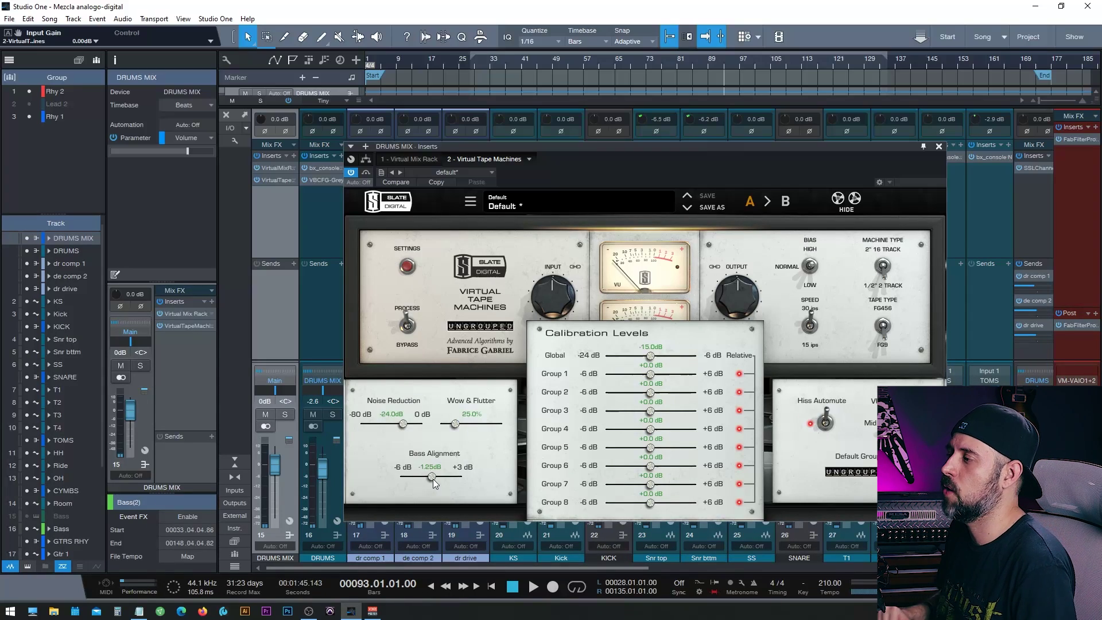
key(space)
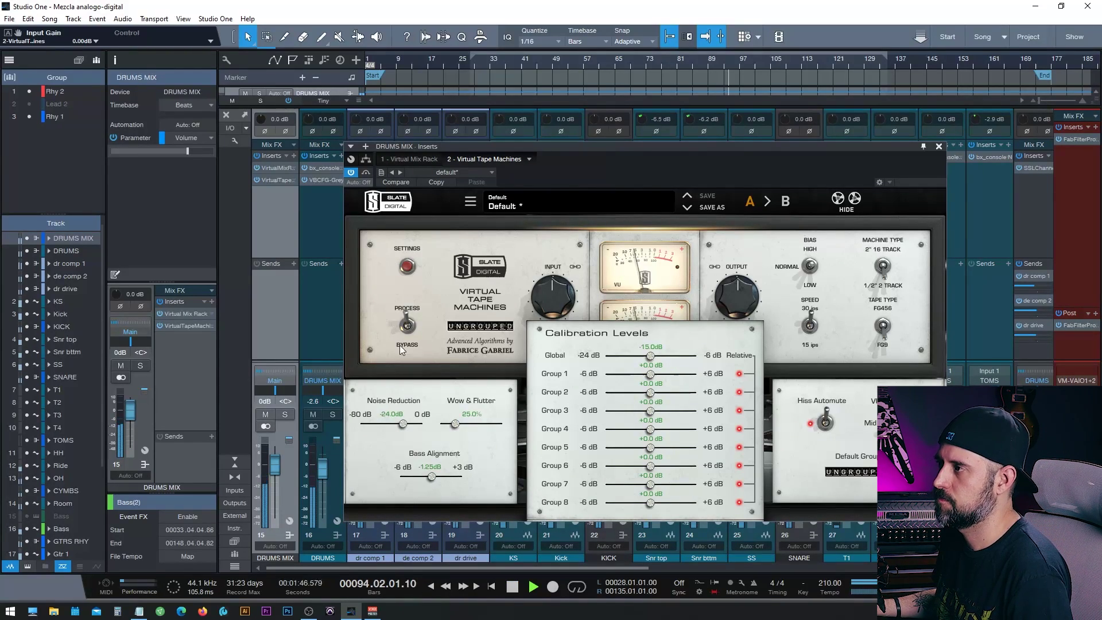
key(space)
drag(431, 477, 447, 477)
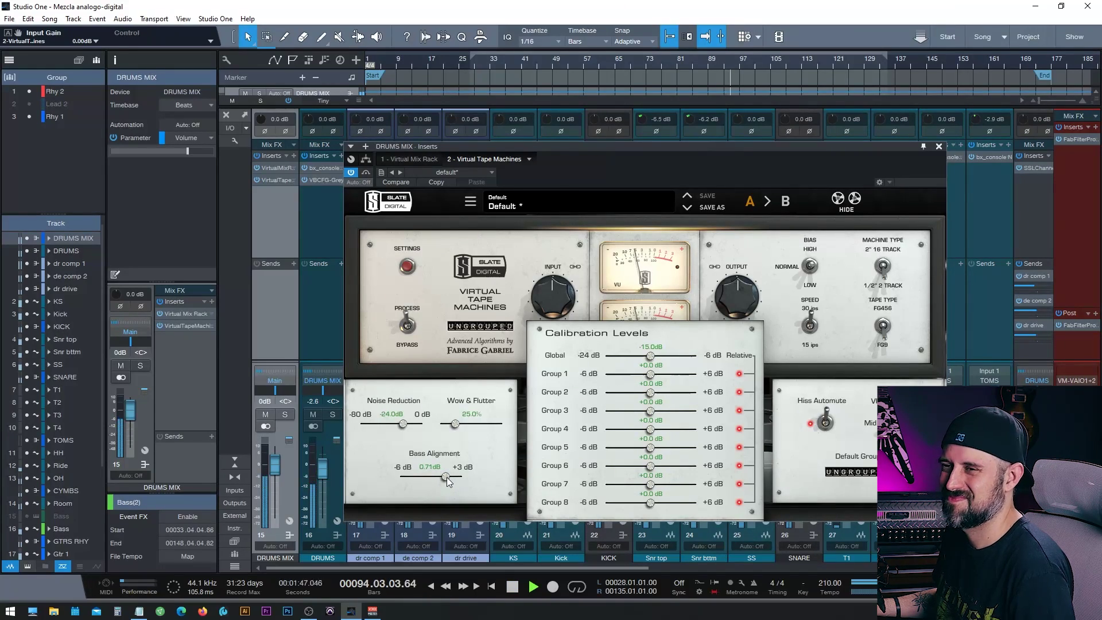
key(space)
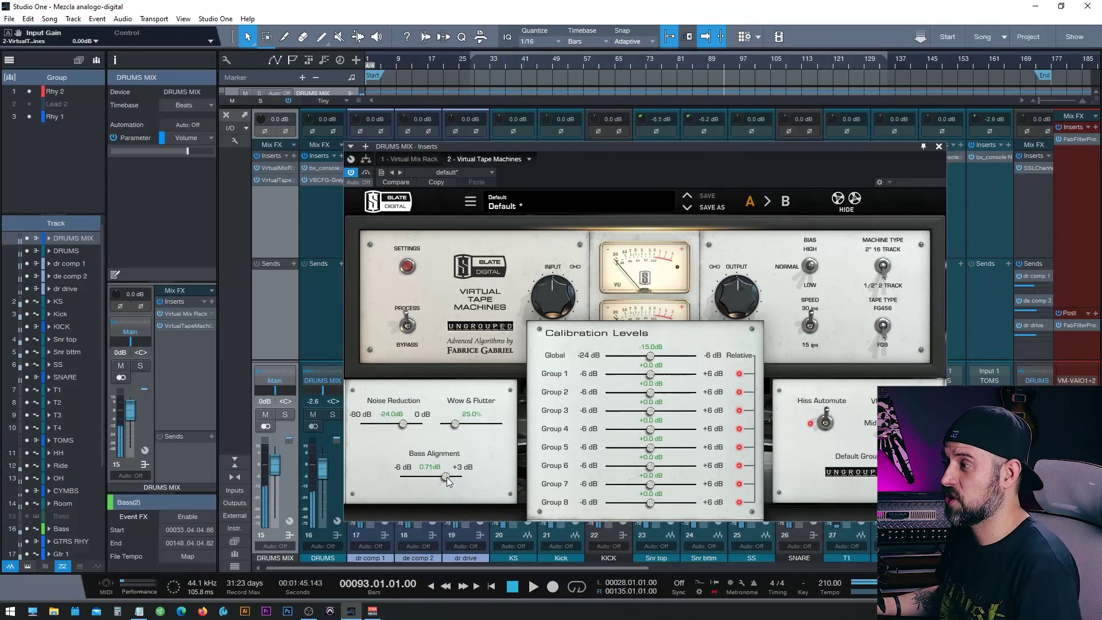
drag(446, 477, 431, 477)
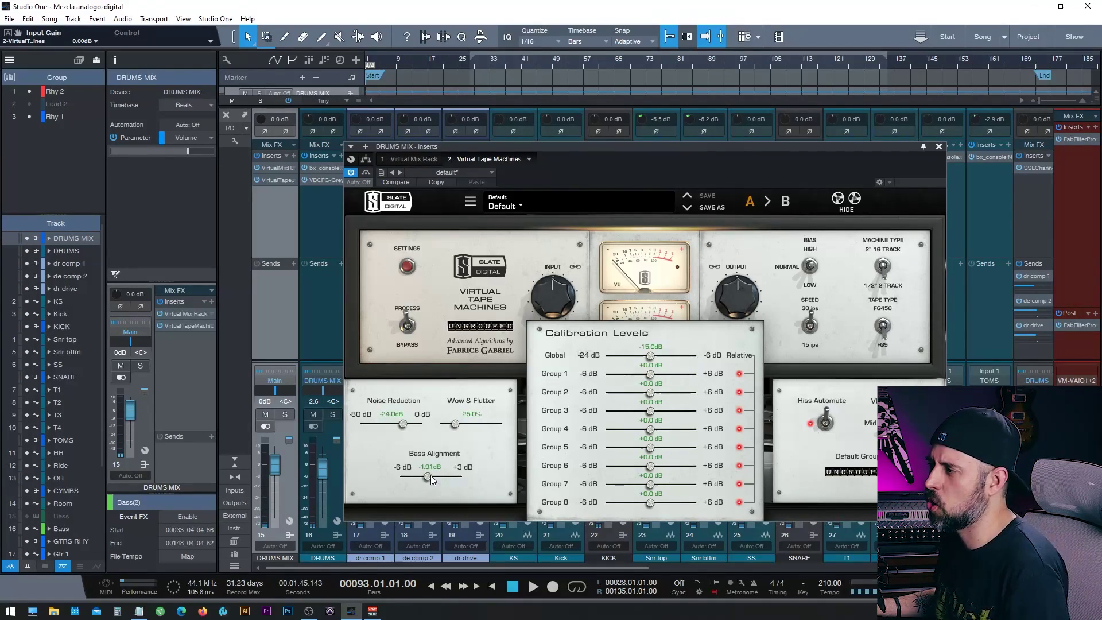
key(space)
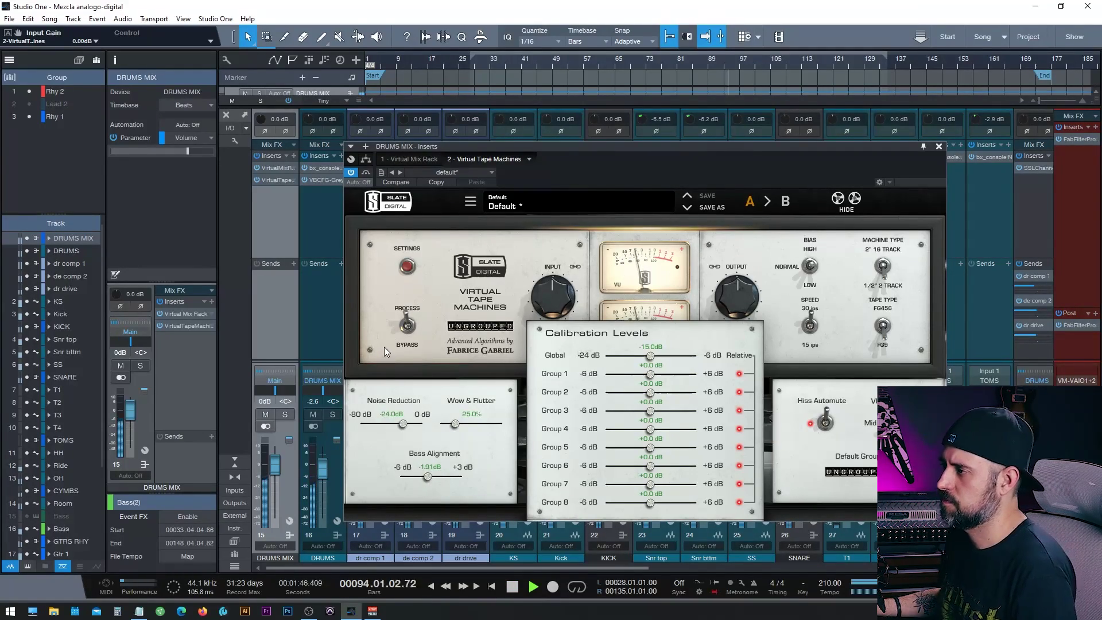
key(space)
- Set the tape machine's Wow & Flutter to 20.0%, start playback, and hide the settings
drag(456, 427, 453, 429)
key(space)
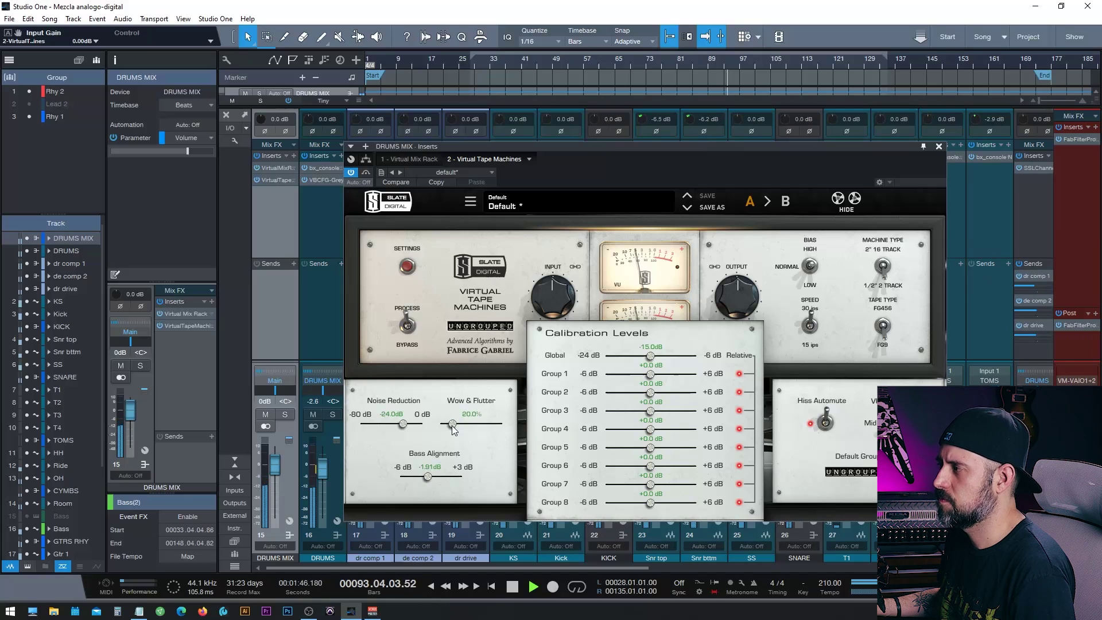
click(406, 265)
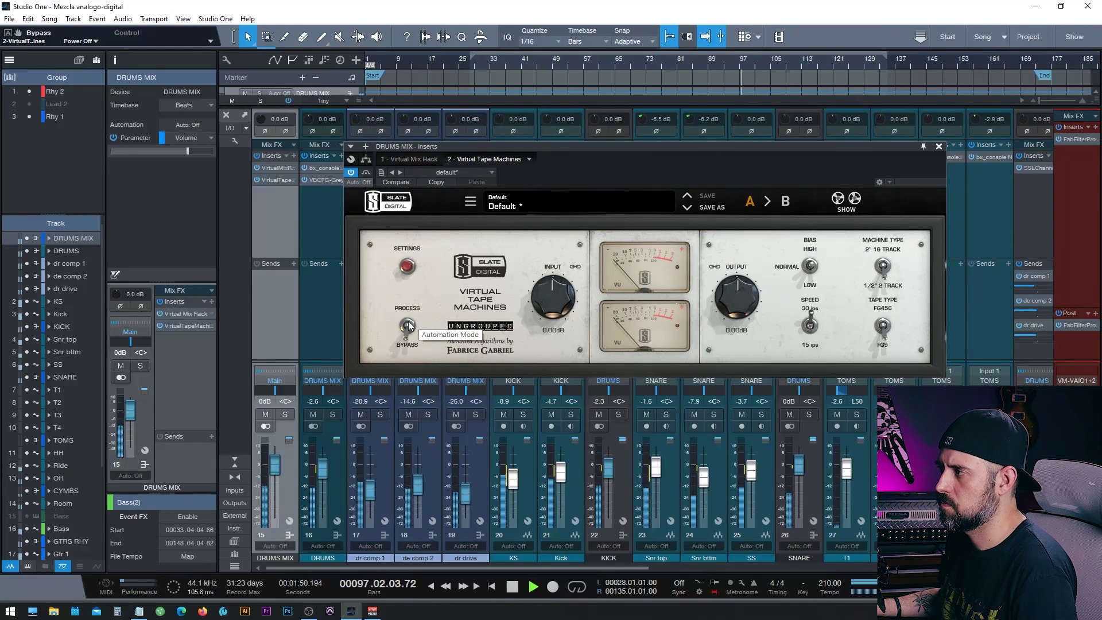
- Compare the tape machine bypassed and processing during playback, leave it processing, stop the song, and close the plug-in window
click(408, 323)
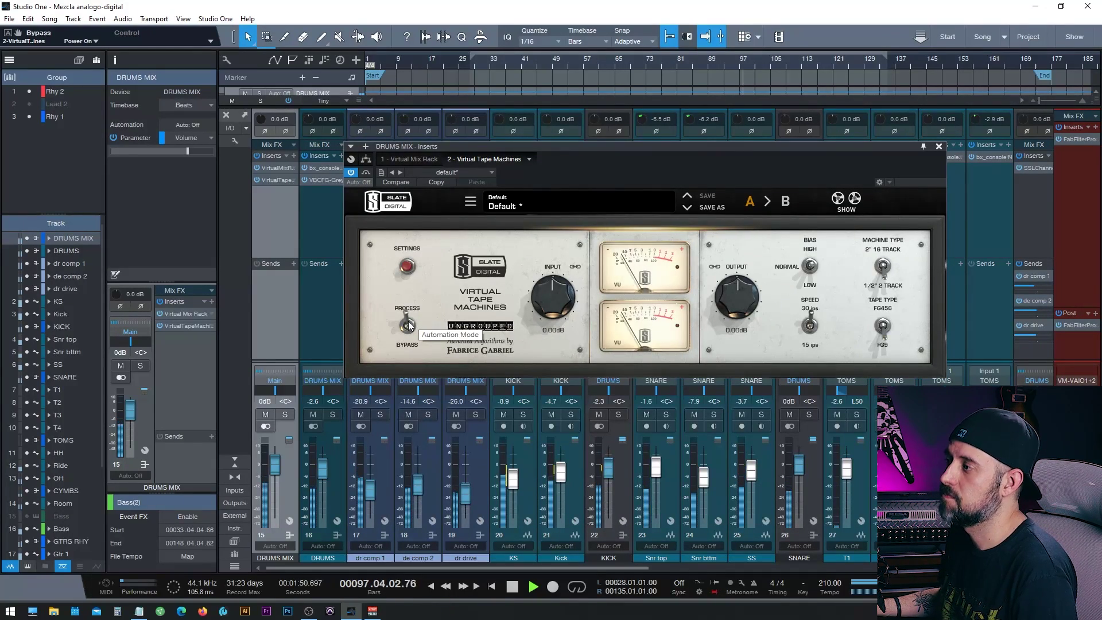
key(space)
click(939, 146)
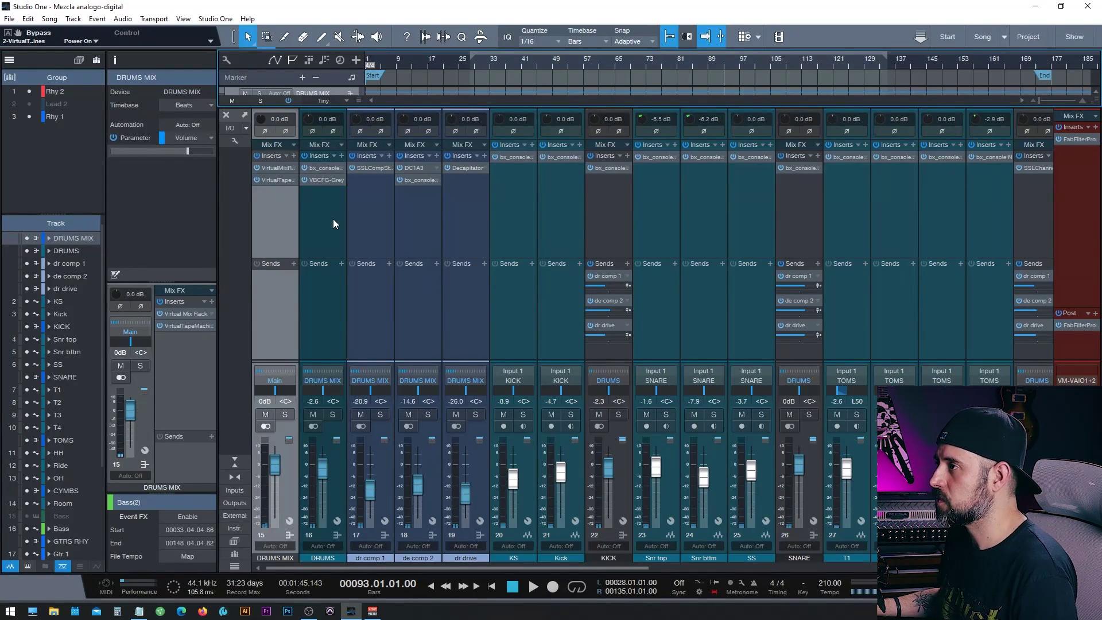
- Review the CS-EQ in the DRUMS MIX bus's Virtual Mix Rack with a brief playback, and close the plug-in window
click(276, 167)
mouse_move(569, 370)
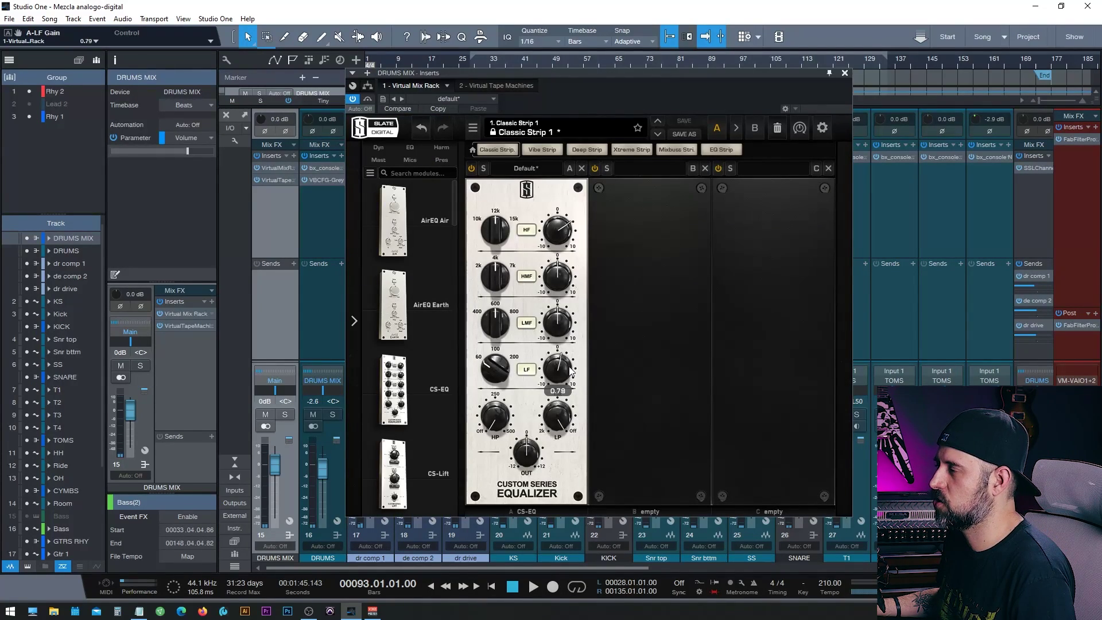
key(space)
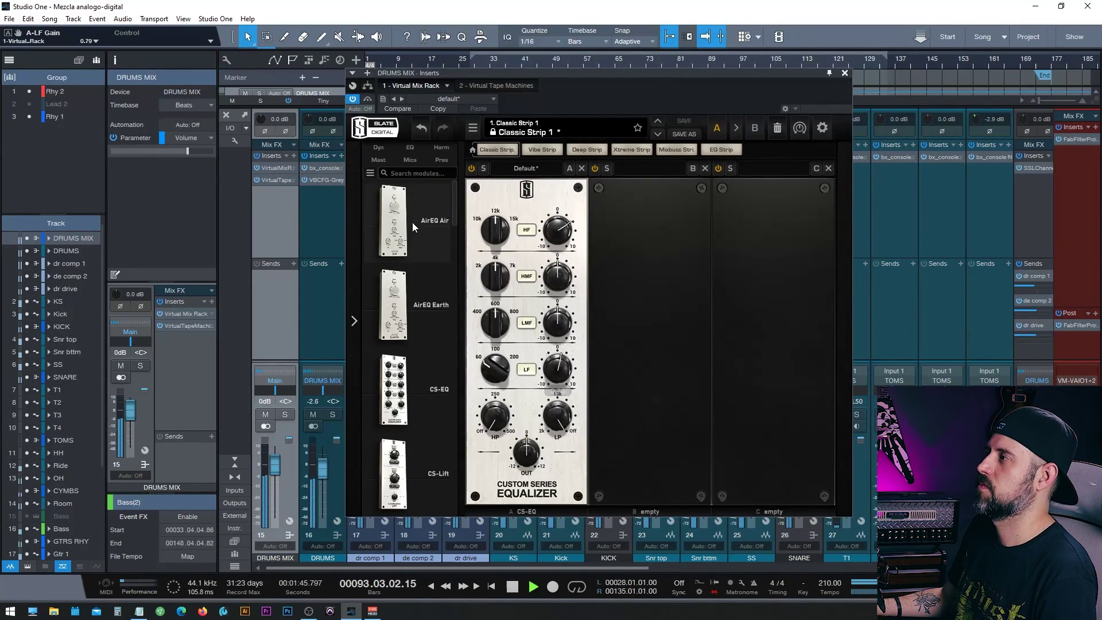
click(843, 75)
key(space)
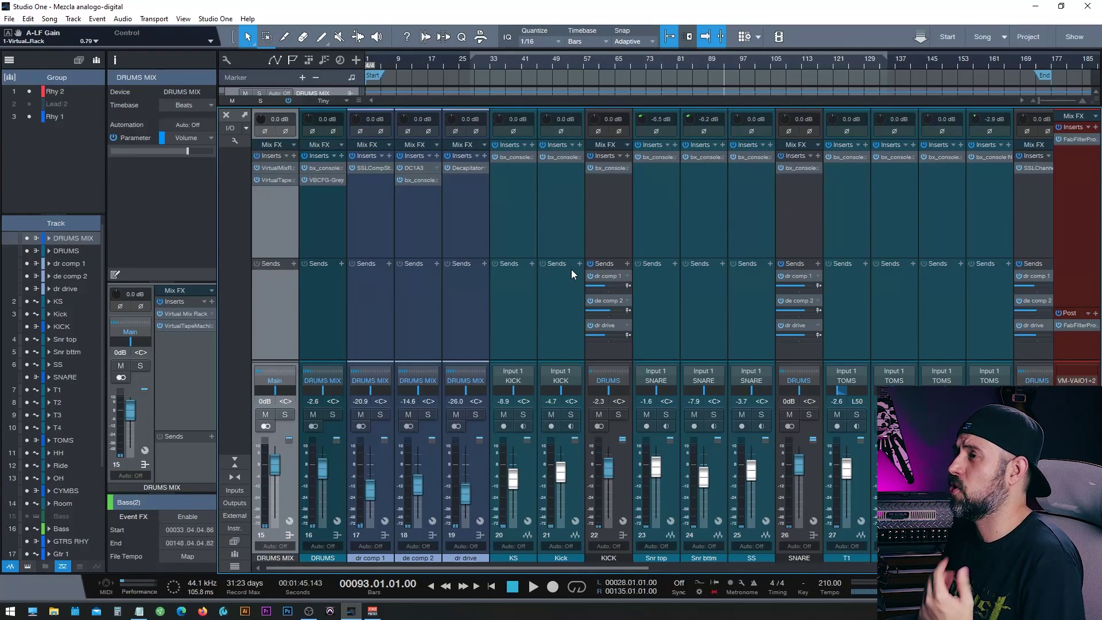
click(139, 589)
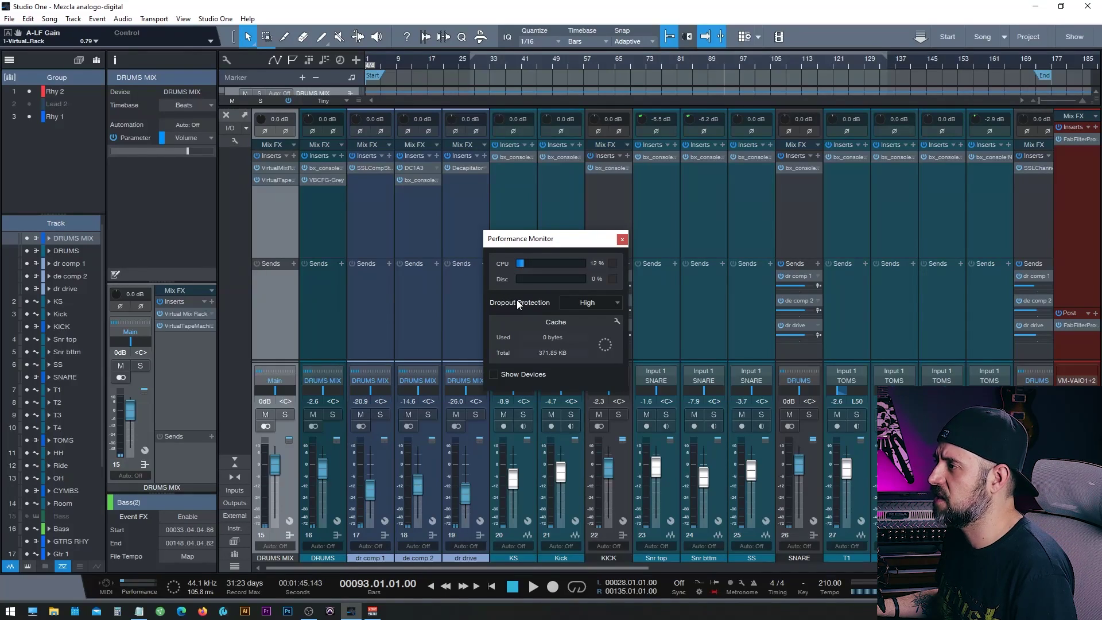
click(493, 374)
scroll(564, 445, down, 10)
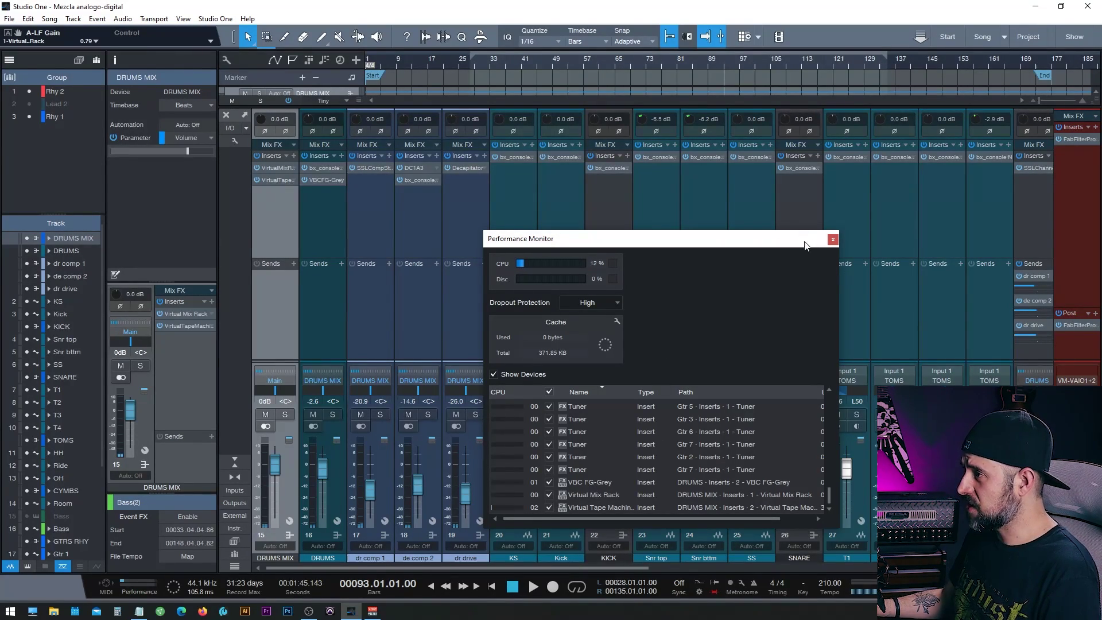
click(512, 376)
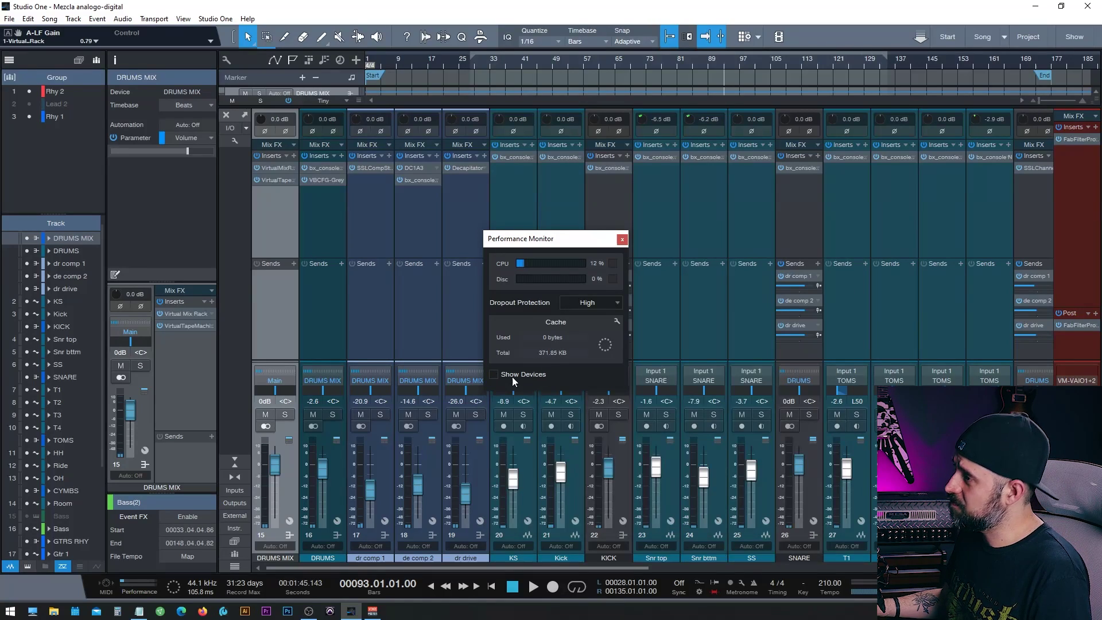
click(621, 239)
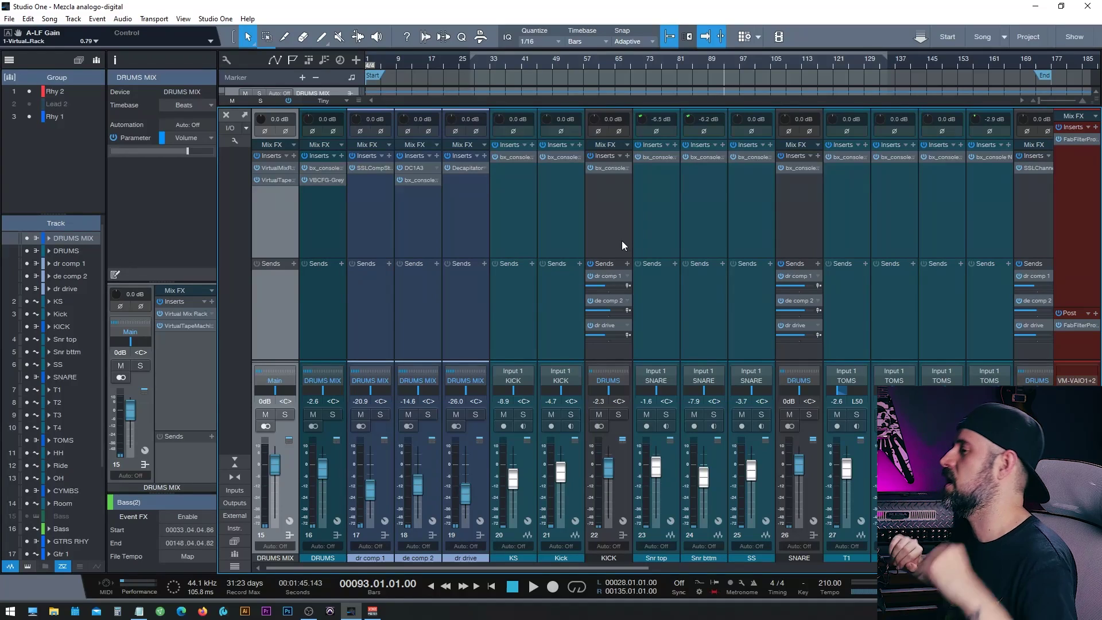
- Open the TH3 amp simulator on Gtr 1 and examine its signal chain from the noise gate to the Parametric EQ
scroll(618, 231, right, 5)
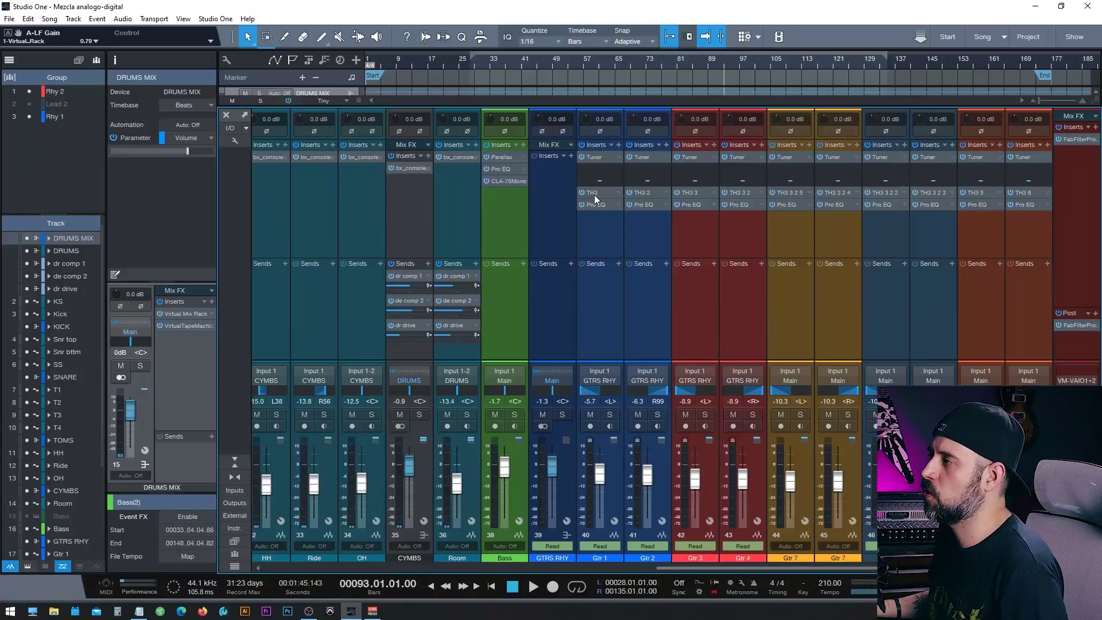
double_click(593, 193)
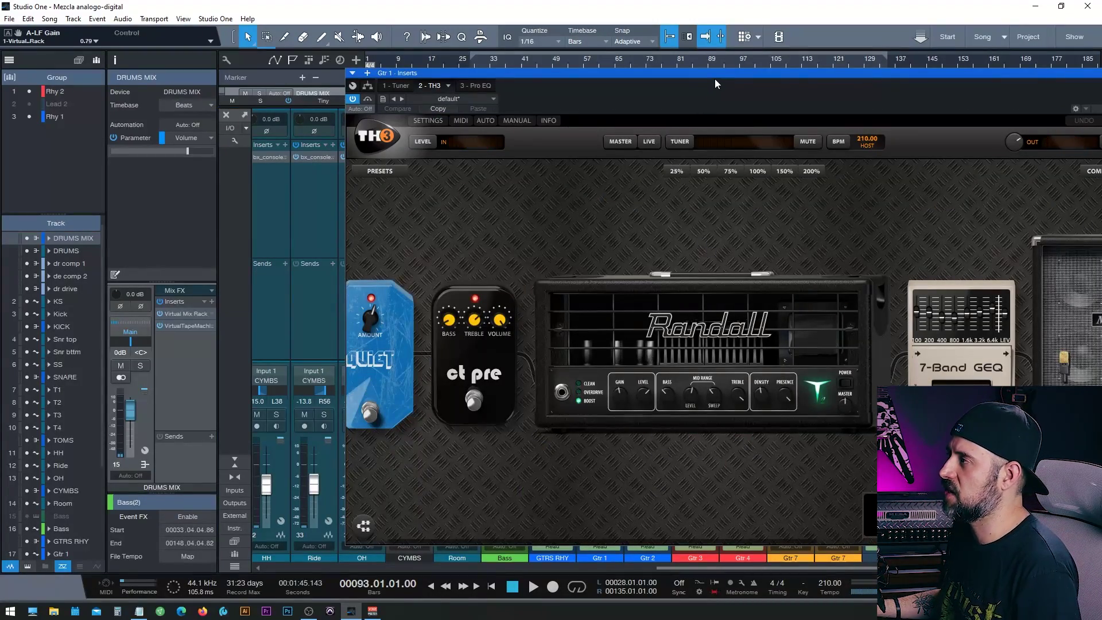
drag(711, 75, 499, 68)
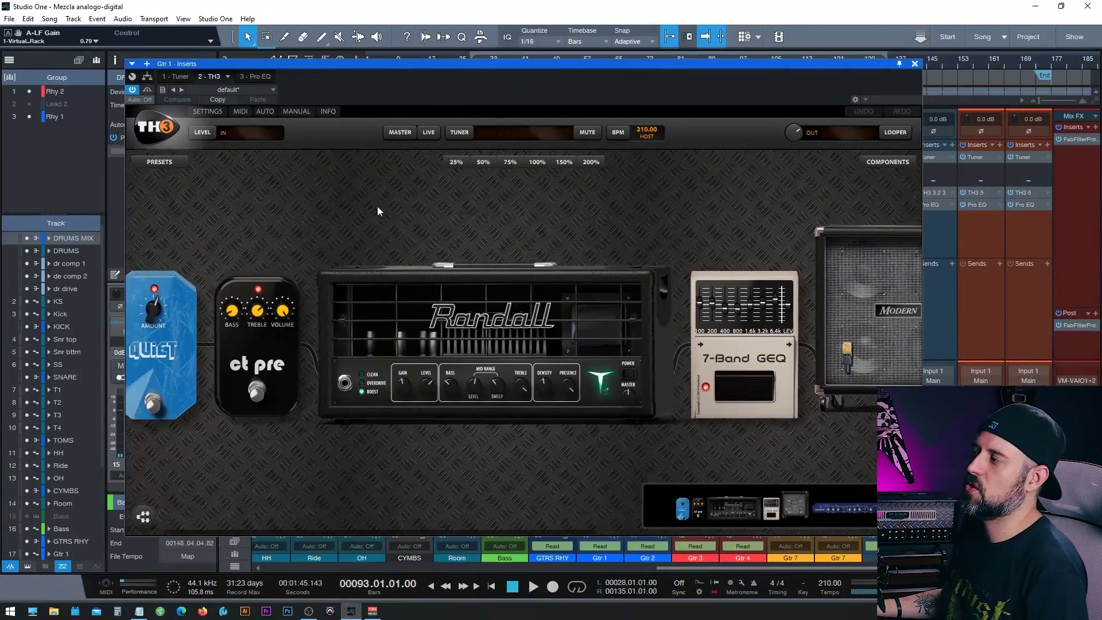
drag(548, 230, 531, 202)
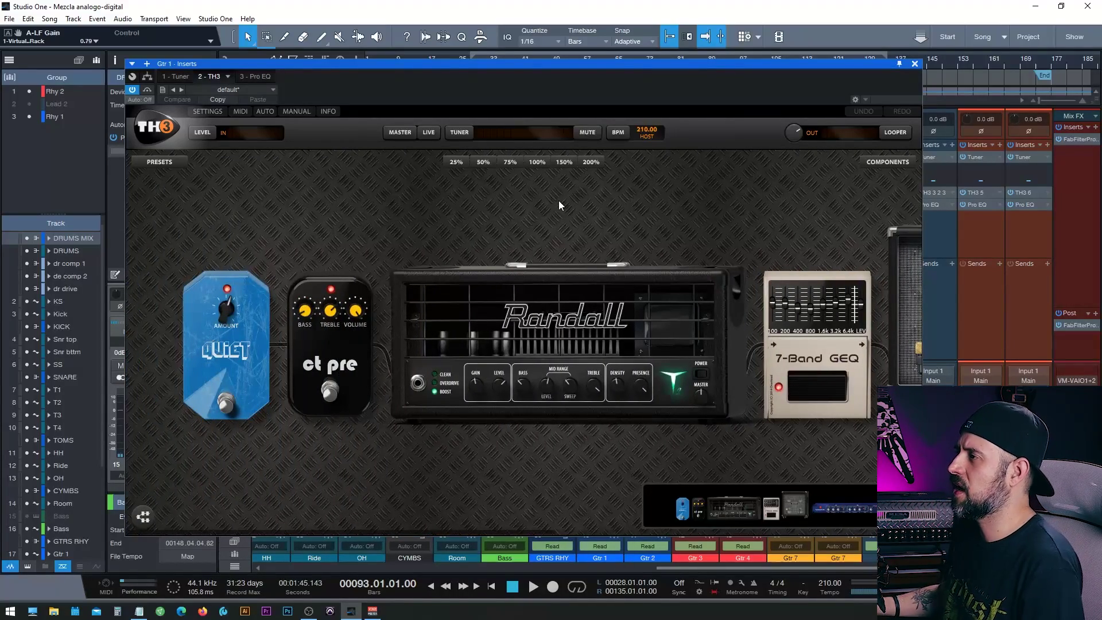
drag(652, 204, 312, 220)
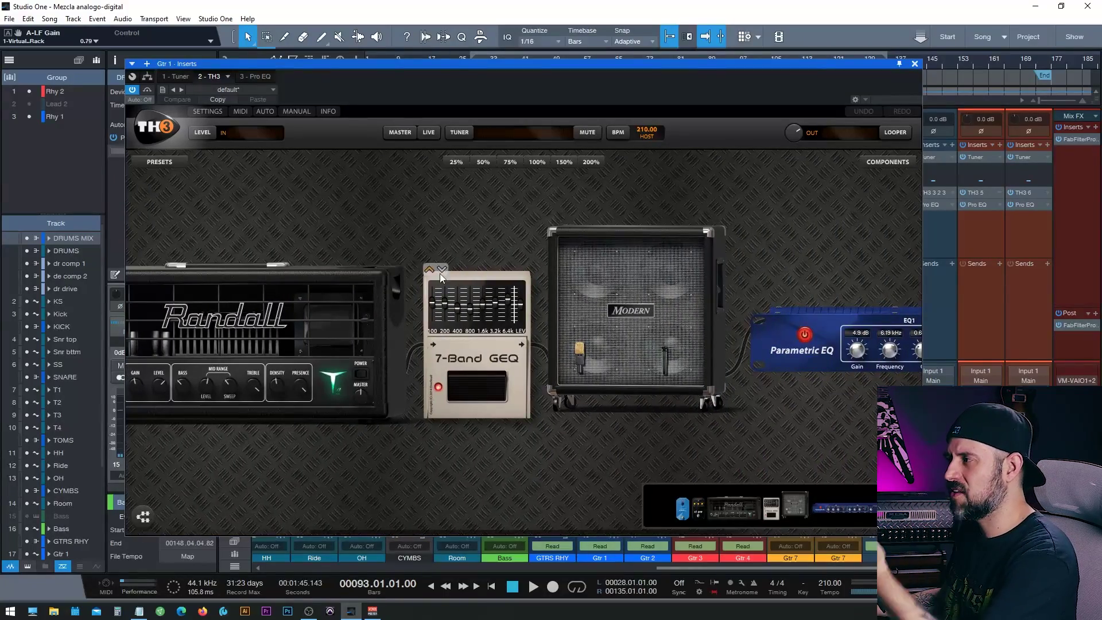
drag(615, 205, 407, 205)
mouse_move(418, 277)
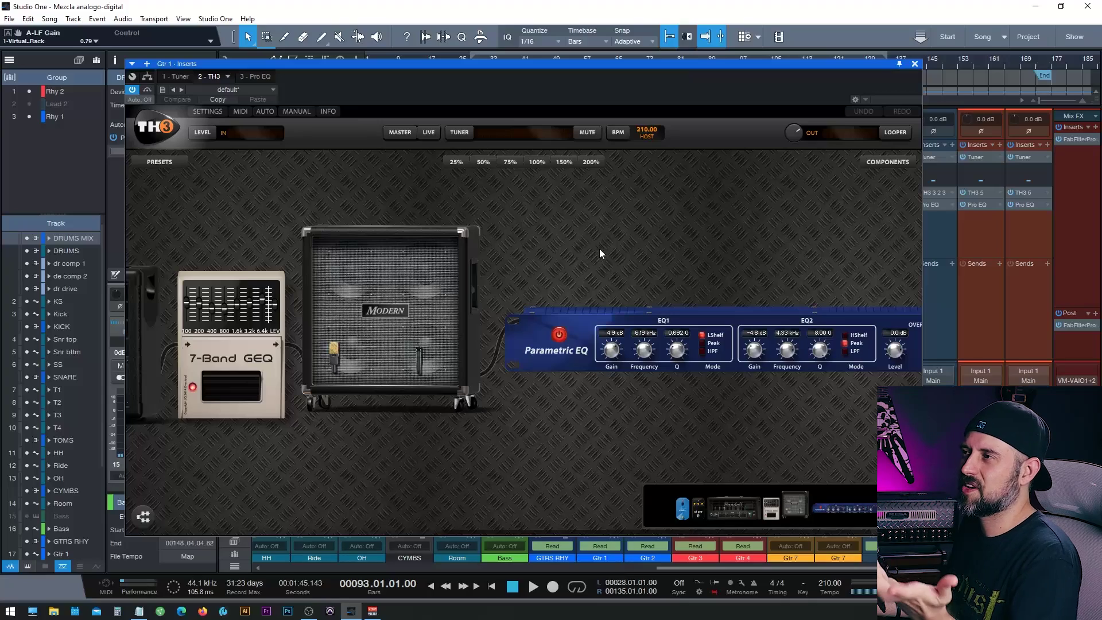
- Load the default preset in Gtr 1's TH3, inspect the Cabinet IR properties, and close the plug-in window
click(230, 90)
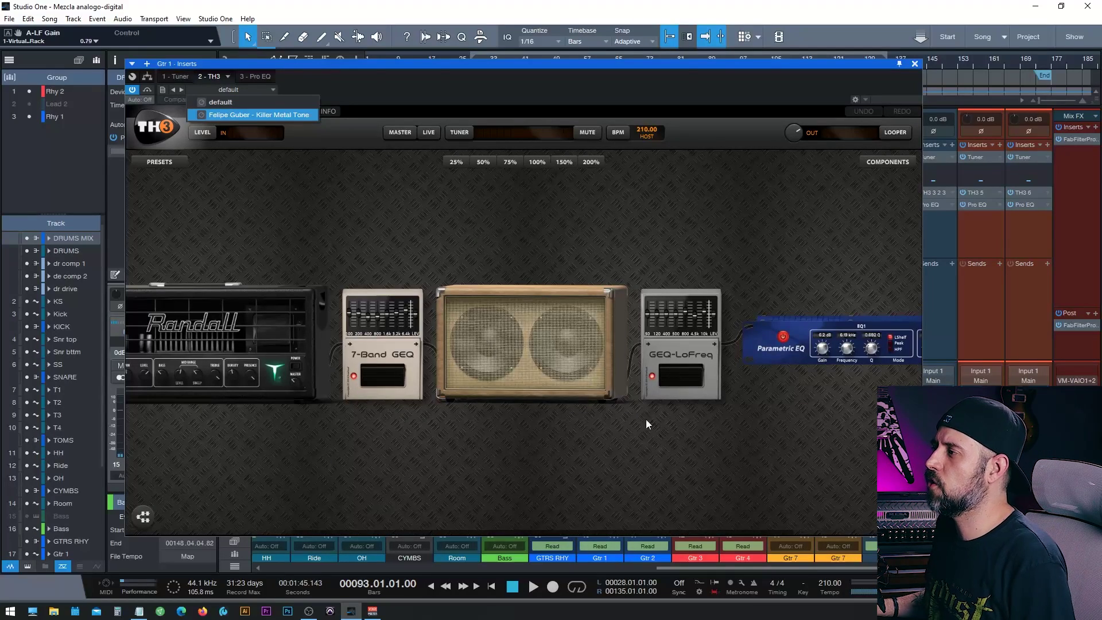
click(532, 351)
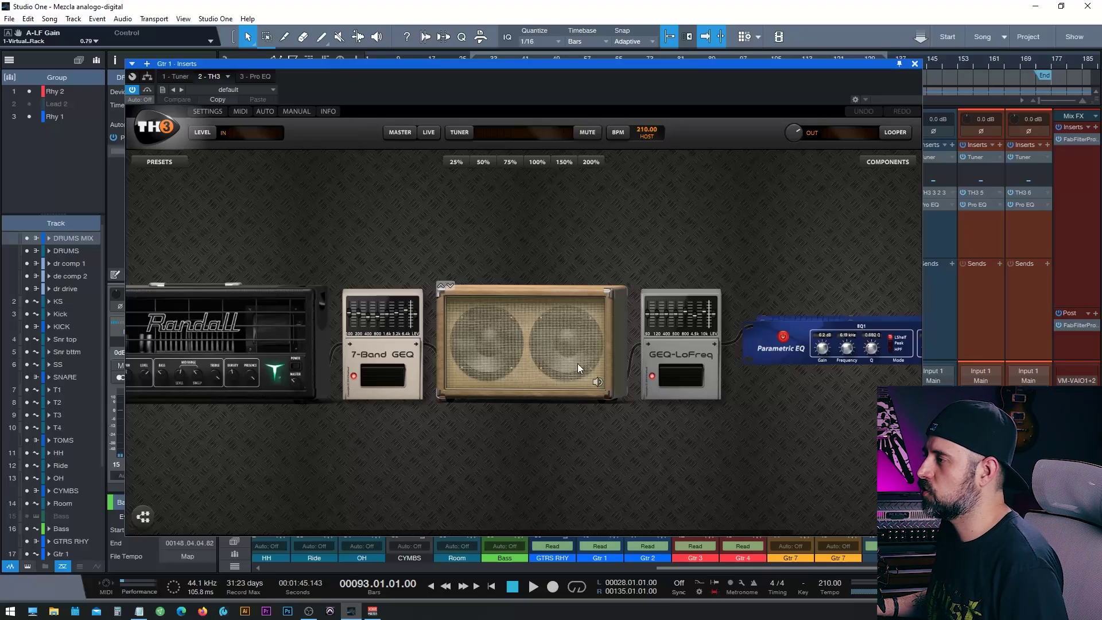
right_click(549, 341)
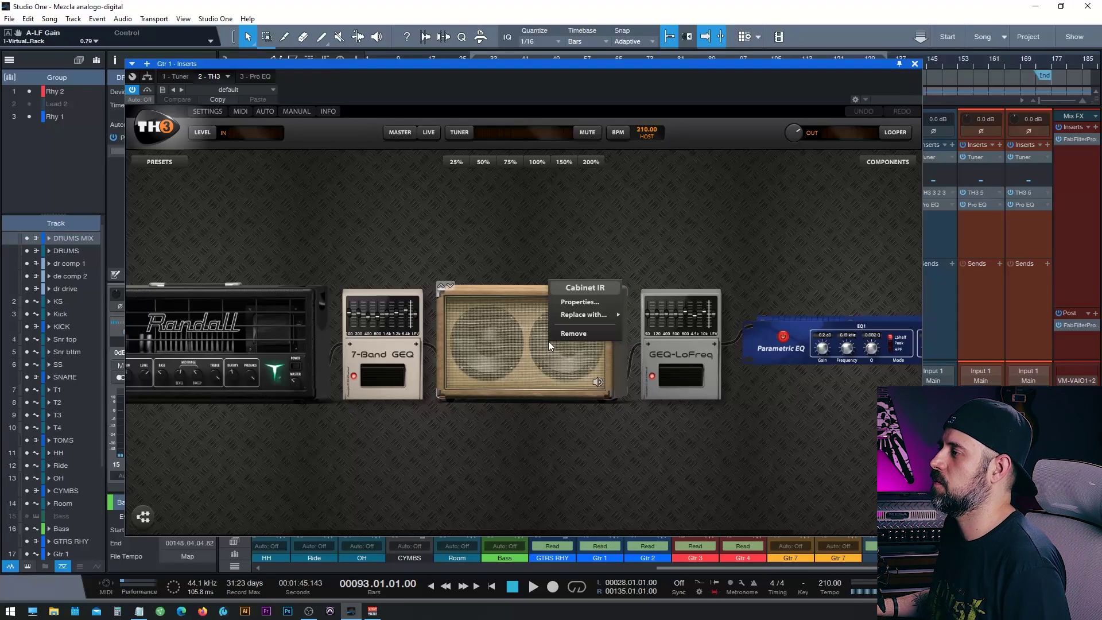
click(580, 300)
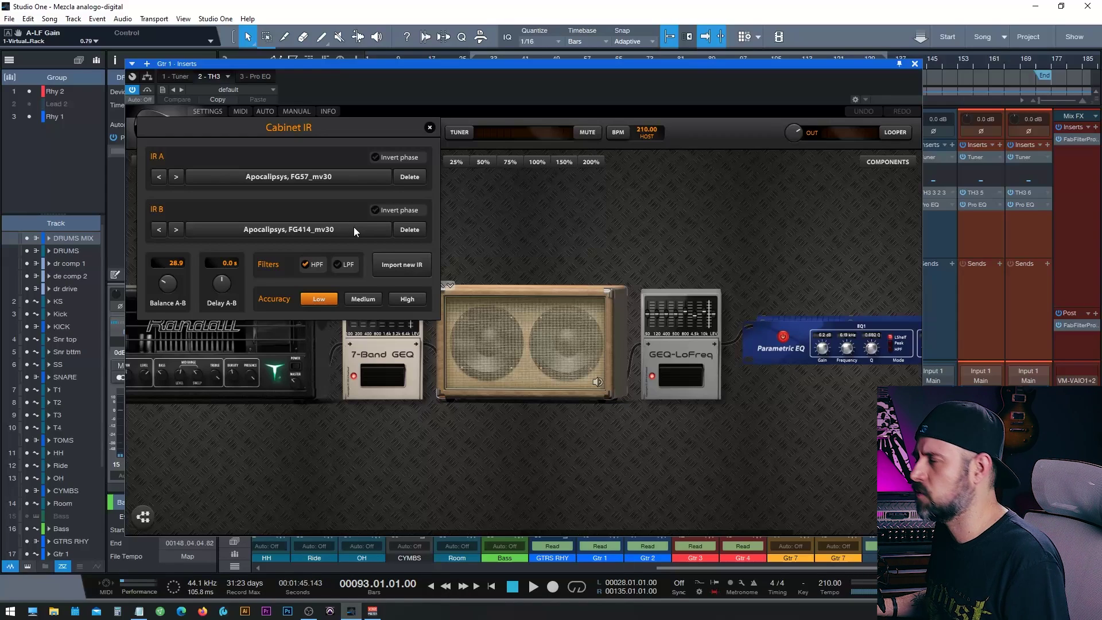
click(913, 64)
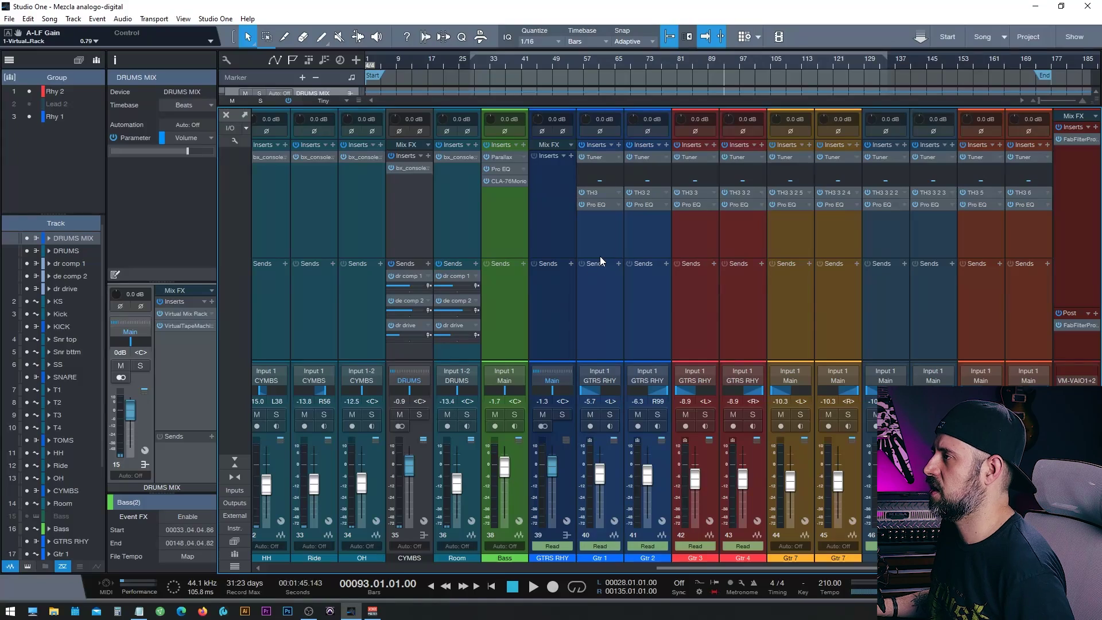
- Reopen TH3 on Gtr 1, reposition its window, and close it again
click(600, 194)
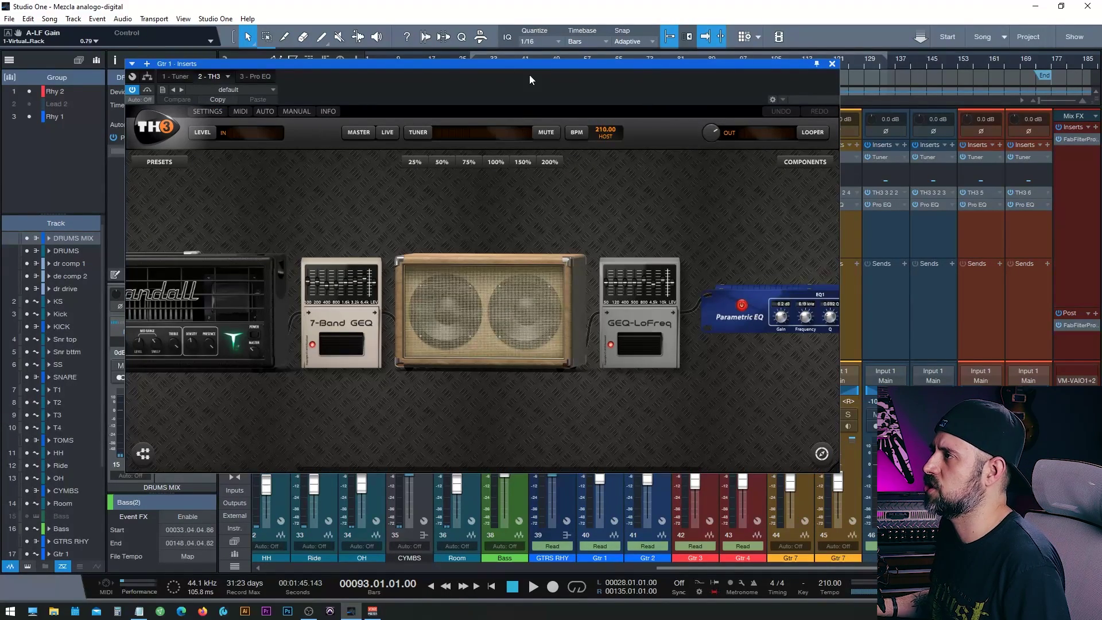
drag(560, 67, 497, 154)
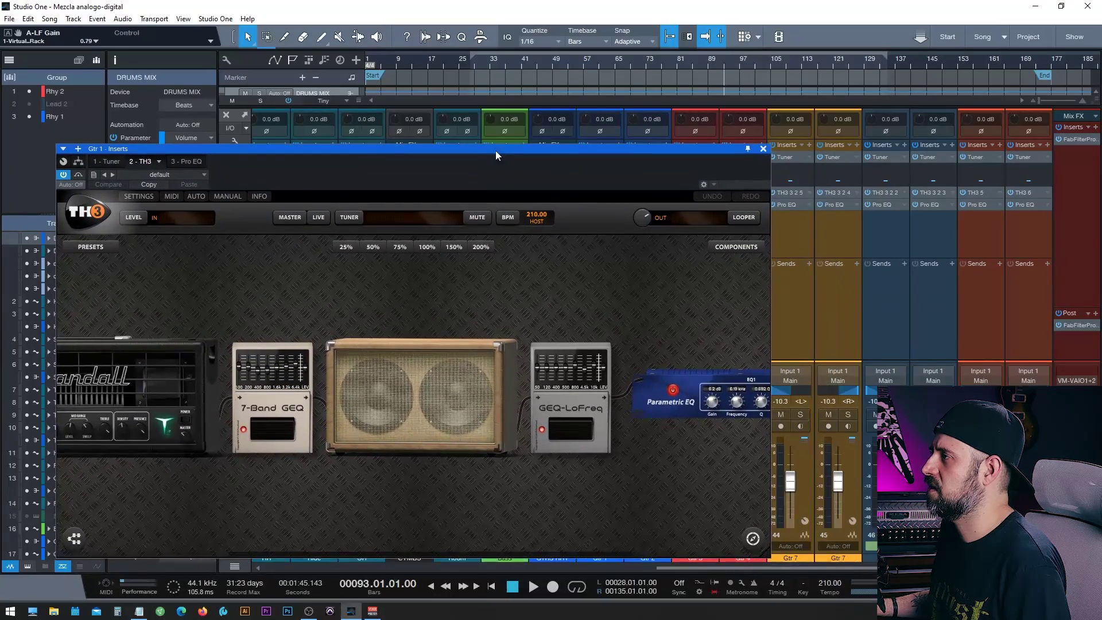
click(763, 149)
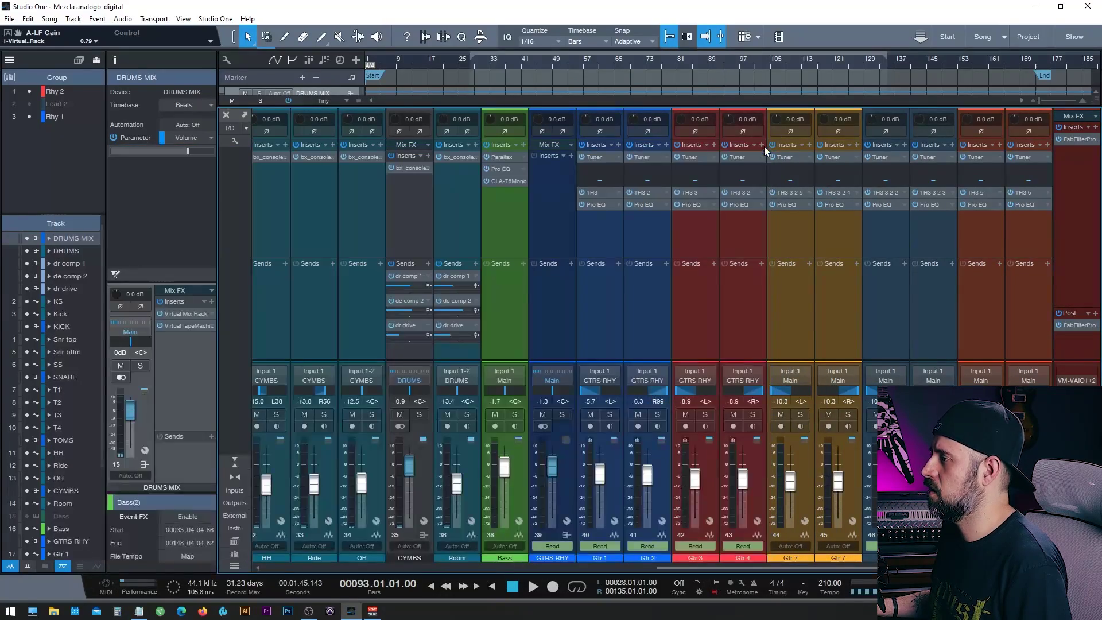
- Solo Gtr 1 for a short playback, then audition Gtr 2 soloed on its own for comparison
click(609, 413)
key(space)
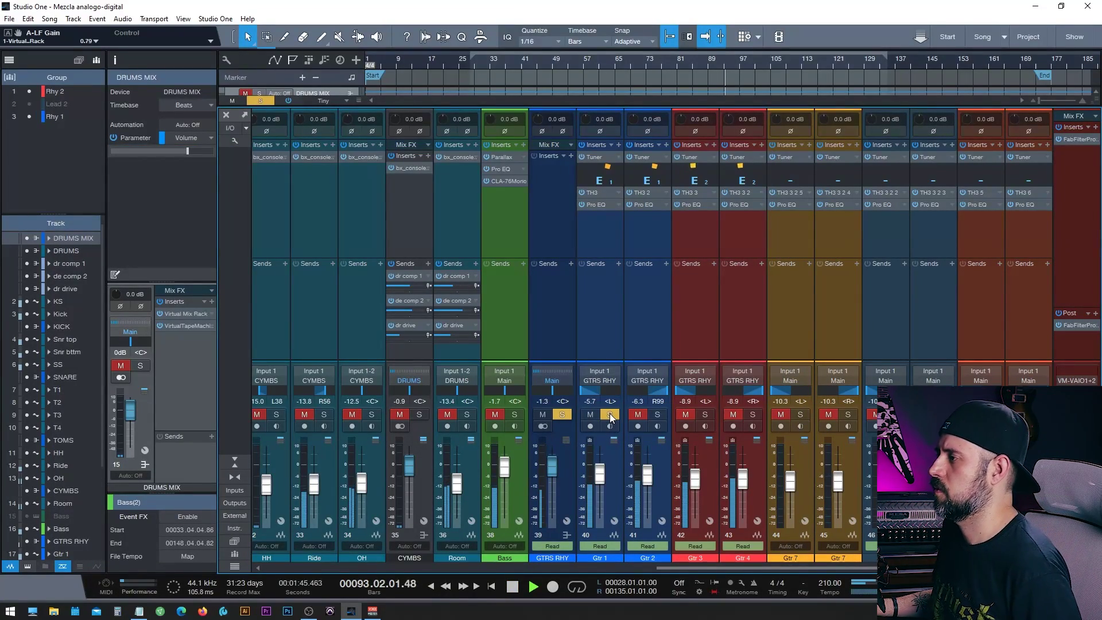
key(space)
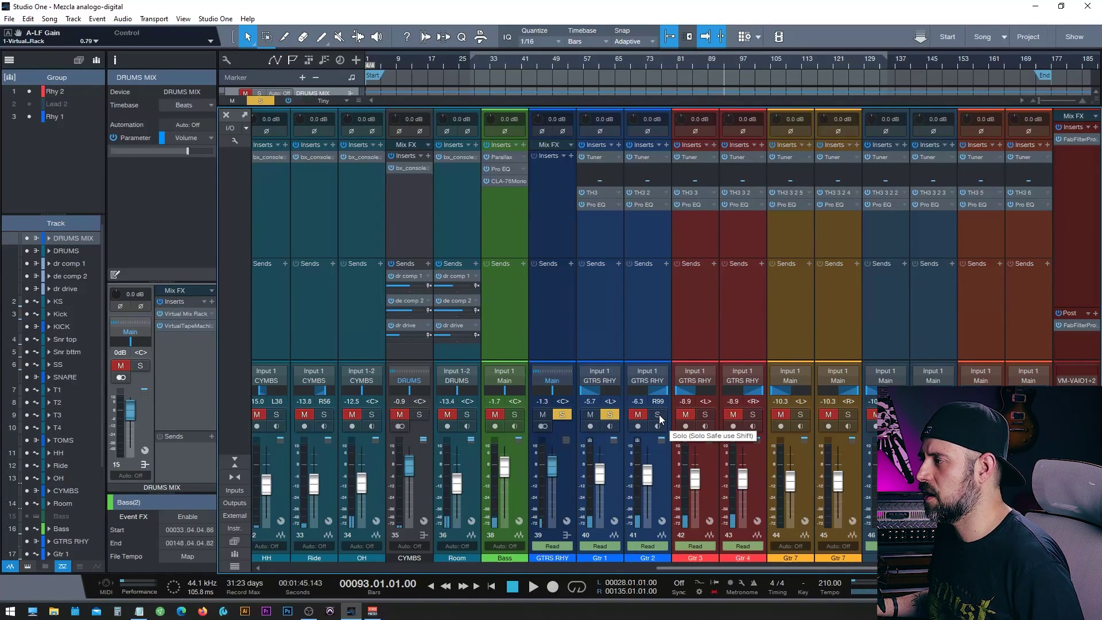
click(657, 415)
key(space)
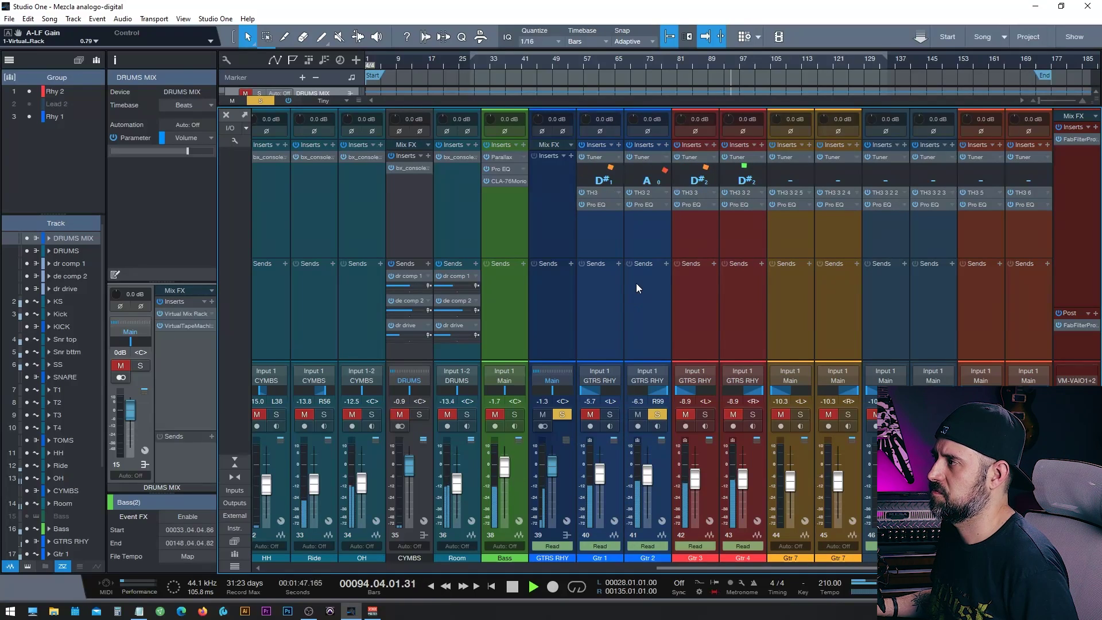
key(space)
- Check Gtr 2's TH3 amp chain, close it, and play Gtr 1 and Gtr 2 soloed together
click(646, 193)
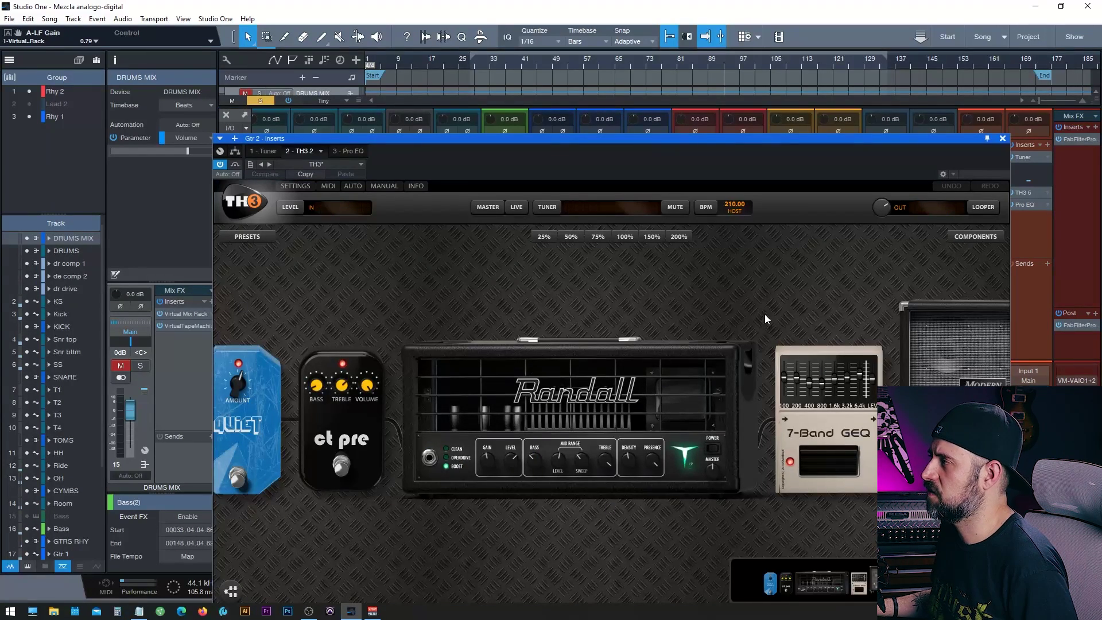
click(1002, 139)
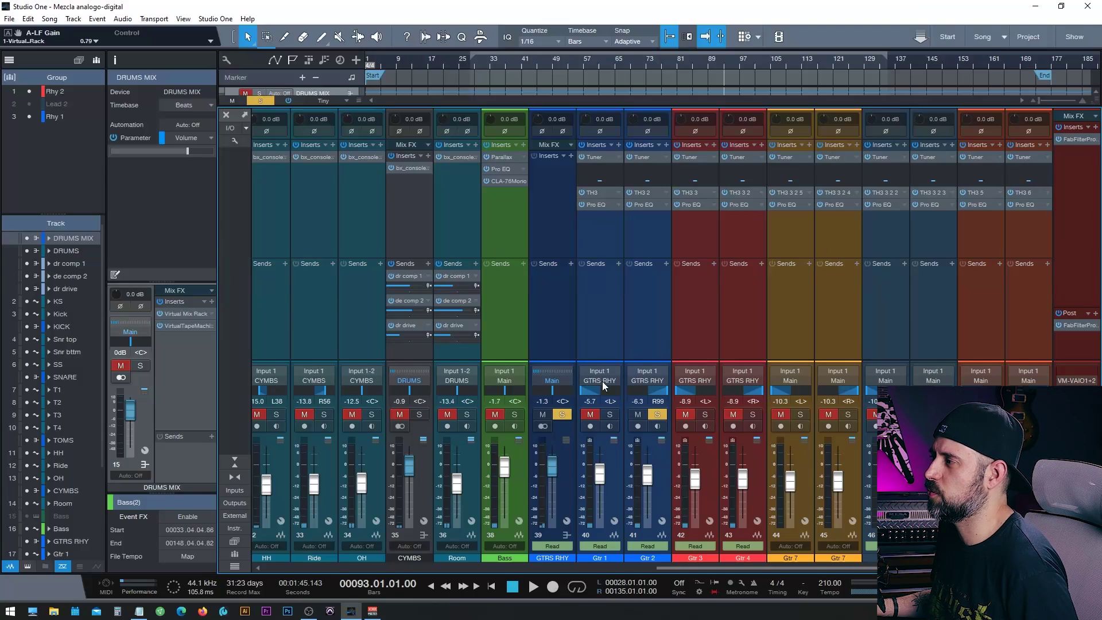
key(space)
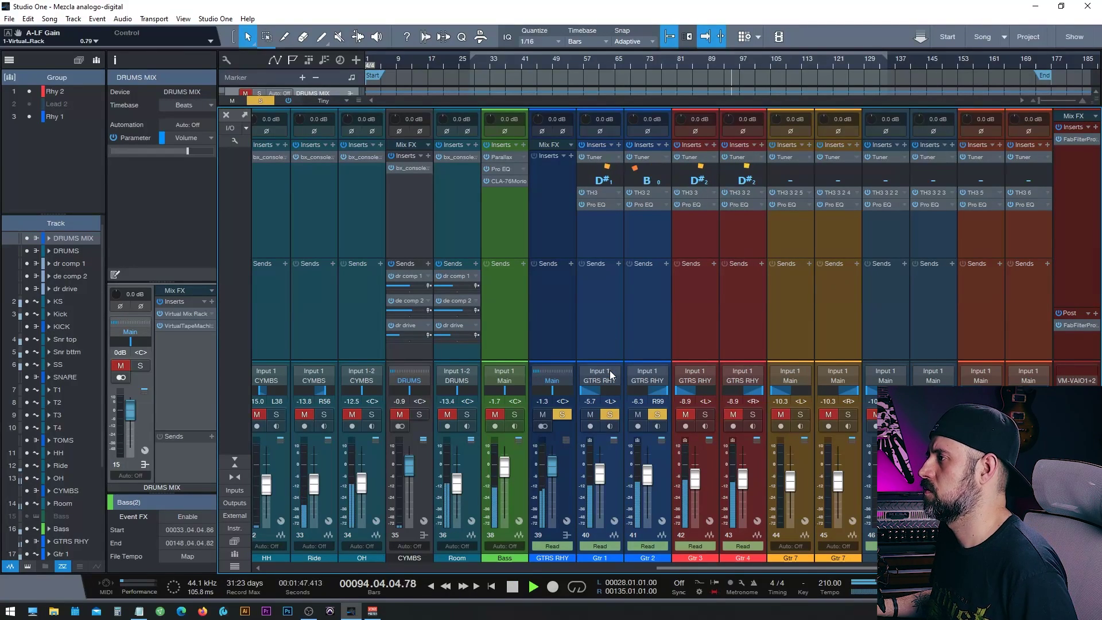
key(space)
- Raise the global gain of Gtr 1's Pro EQ to 1.98 dB during playback, close the plug-in, and stop the song
click(596, 204)
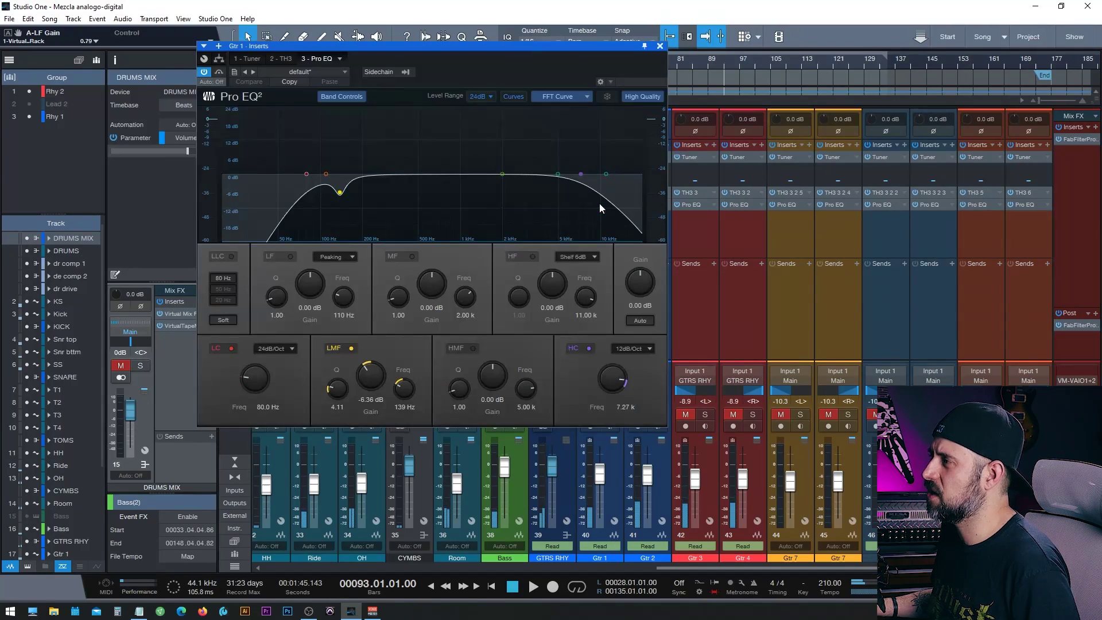
drag(643, 283, 644, 281)
key(space)
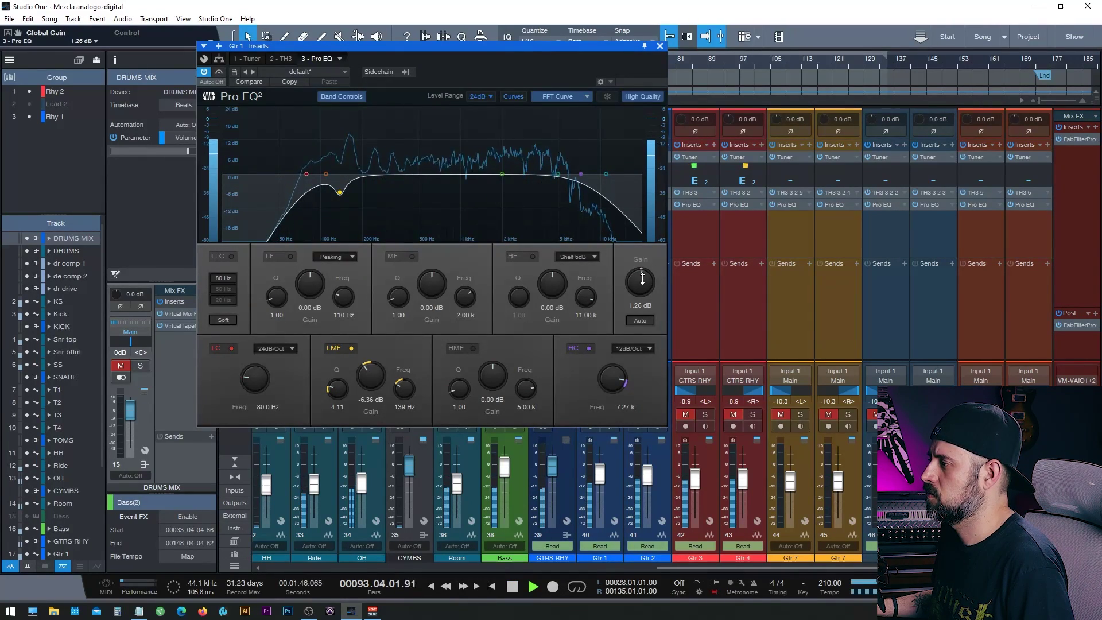
drag(644, 282, 643, 271)
click(659, 45)
key(space)
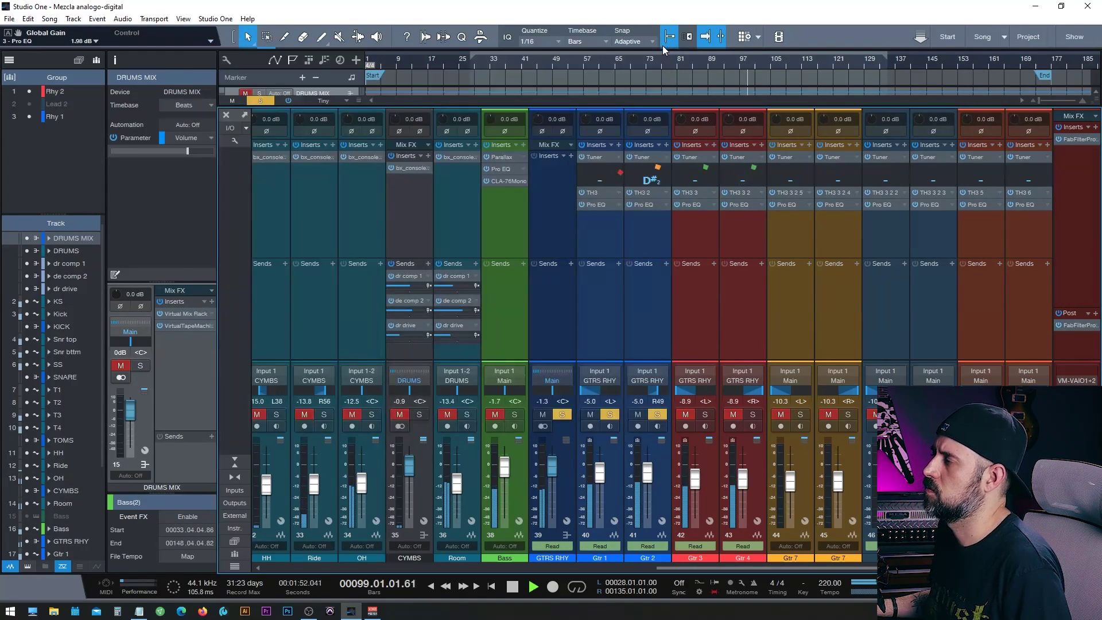
- Open Gtr 1's TH3 again, reposition its window, and examine the cabinet, GEQ-LoFreq and Parametric EQ section
click(595, 194)
drag(494, 151, 696, 91)
drag(799, 195, 575, 215)
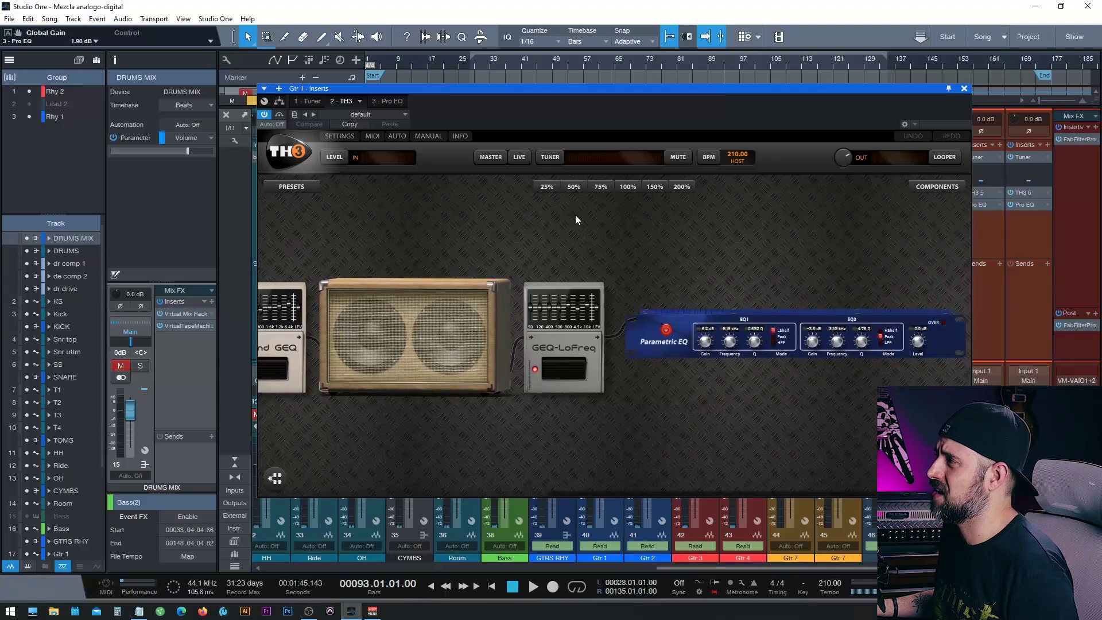
- Browse the TH3 component library, filtering it first by Cabinet and then by Overdrive
click(938, 187)
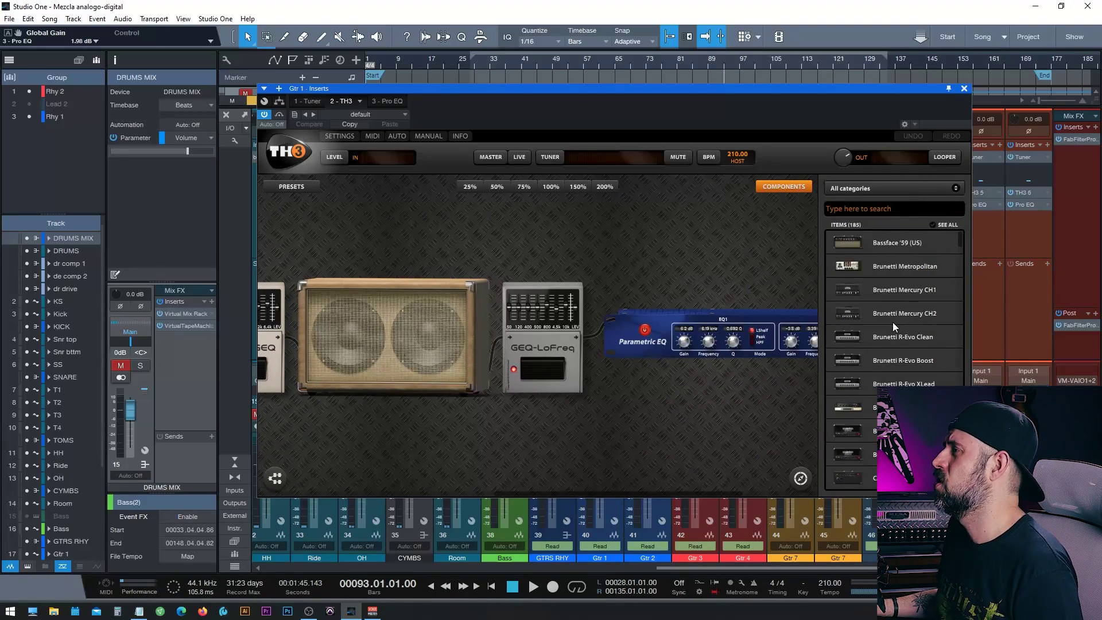
click(867, 188)
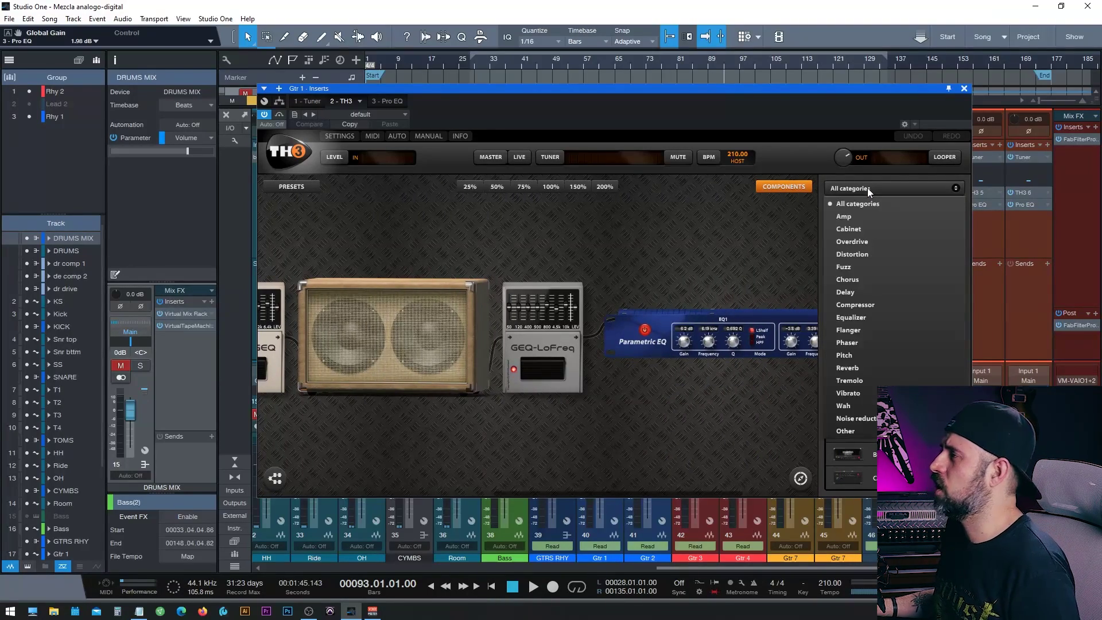
click(852, 226)
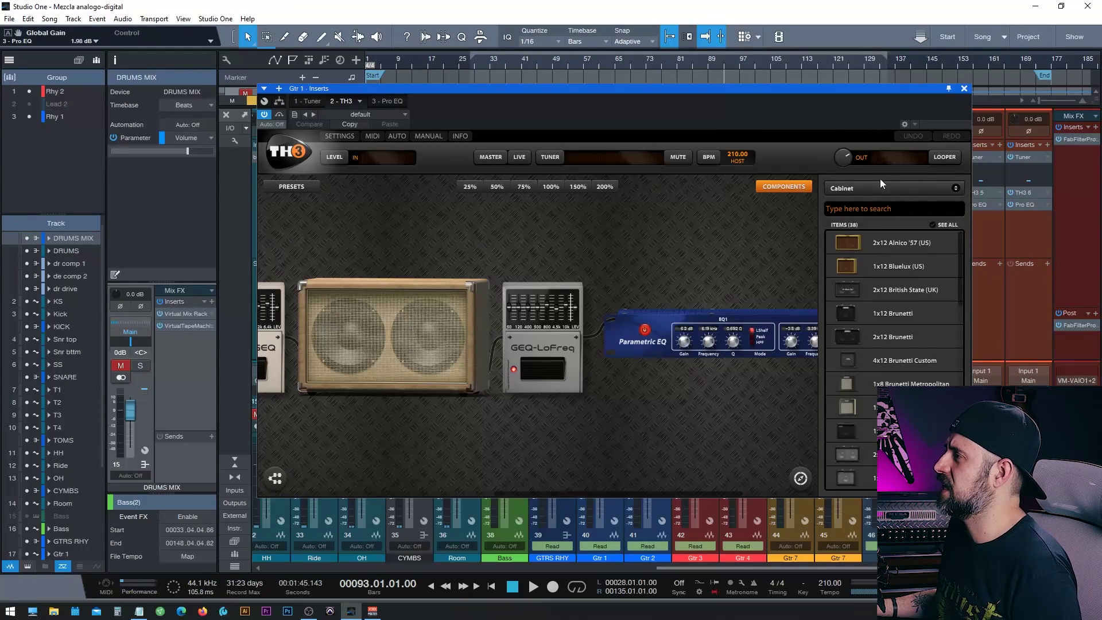
click(875, 188)
click(862, 241)
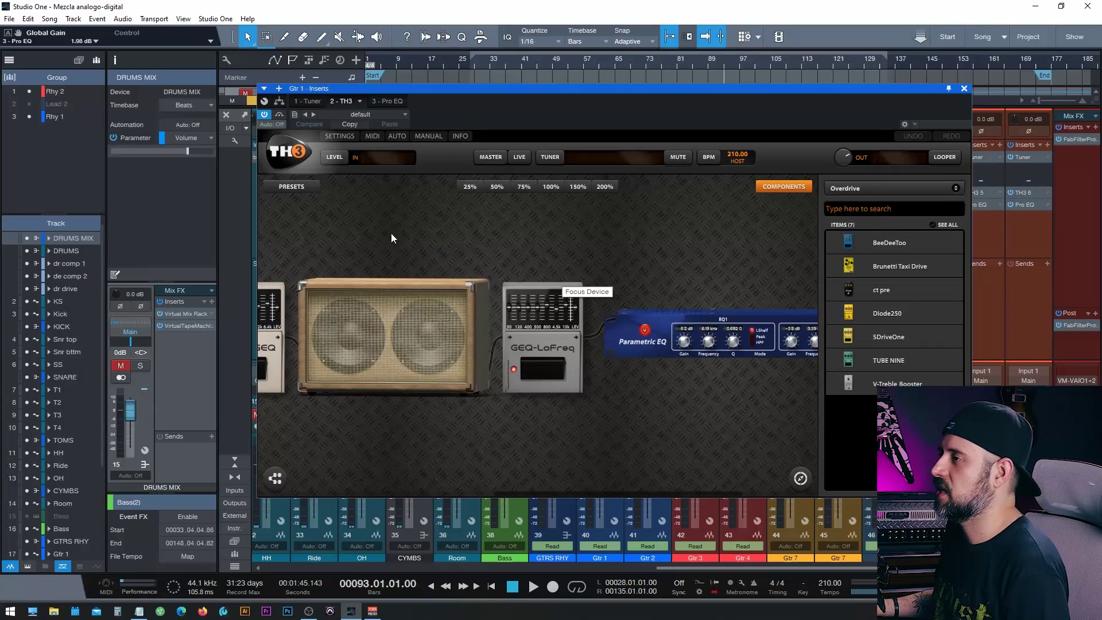
- Examine the amp head, 7-Band GEQ and cabinet part of Gtr 1's TH3 chain and close the plug-in
drag(395, 234, 559, 232)
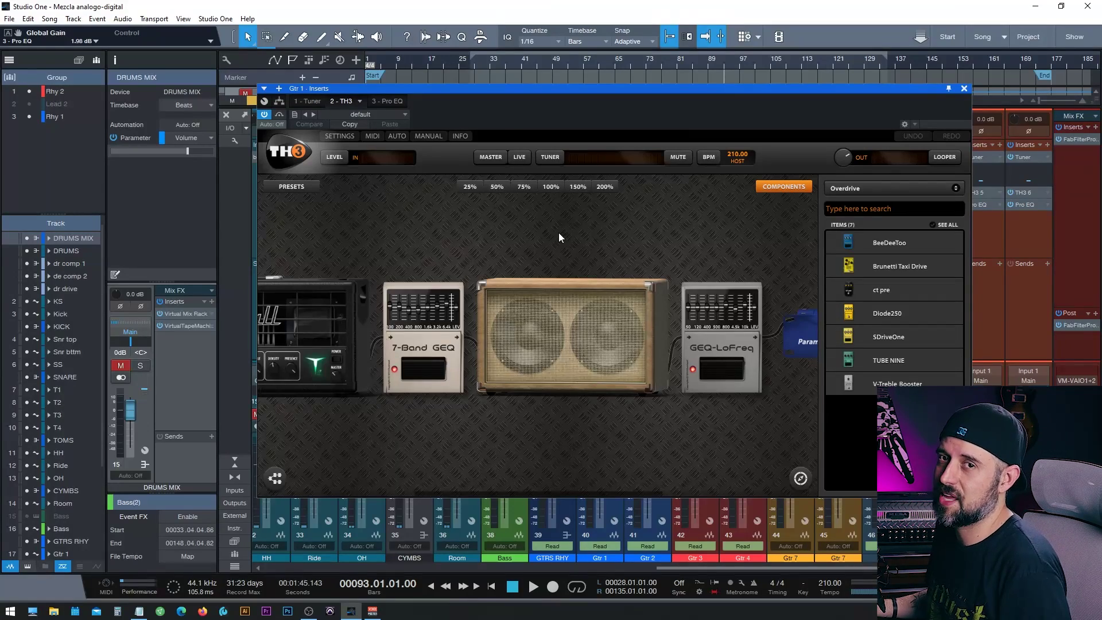
click(964, 88)
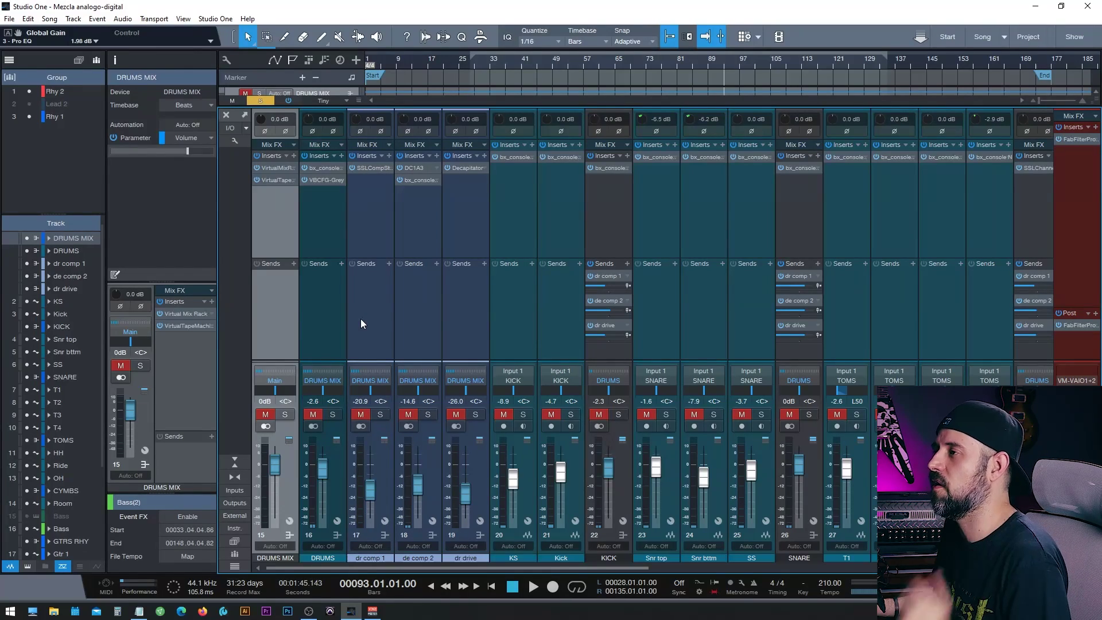
- Open the DRUMS bus's VBC FG-Grey compressor, reposition its window, and examine its HPF control
click(322, 179)
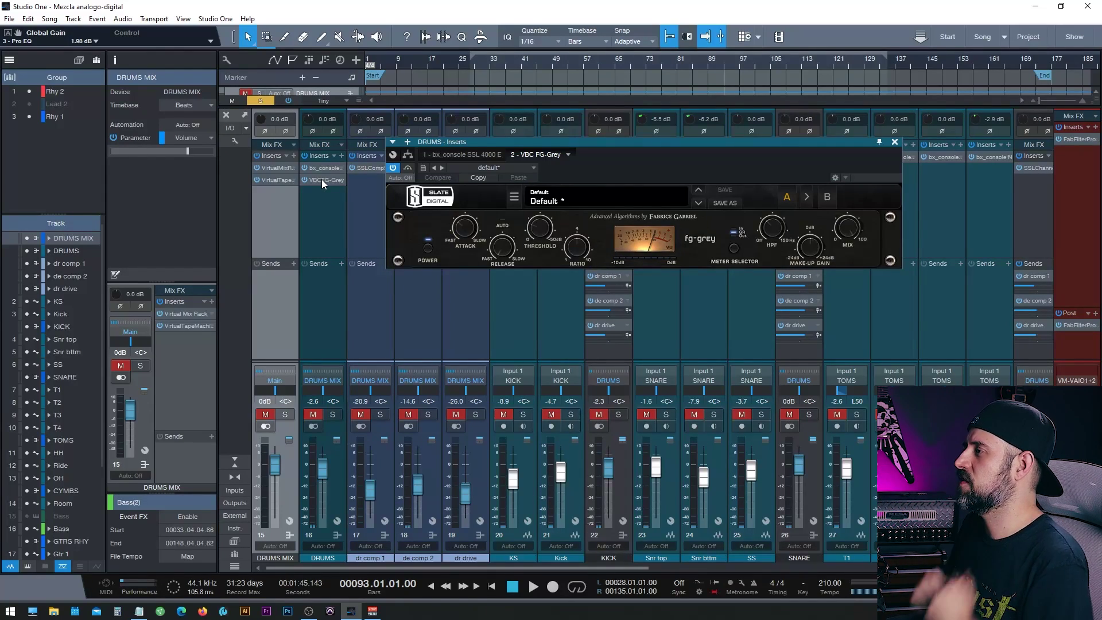
drag(725, 144, 665, 216)
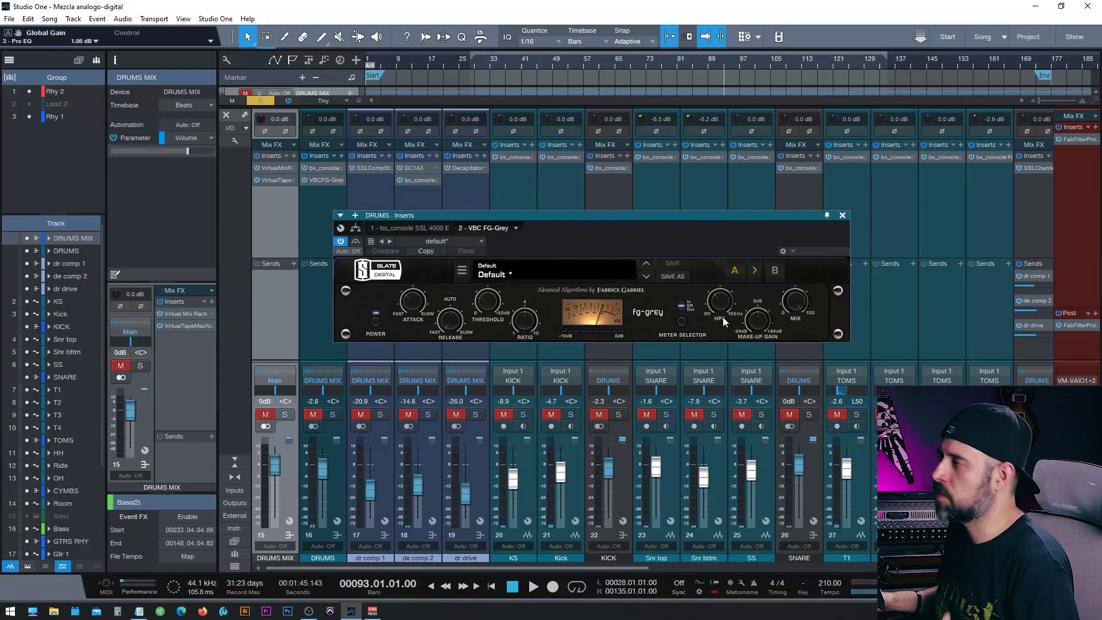
mouse_move(715, 304)
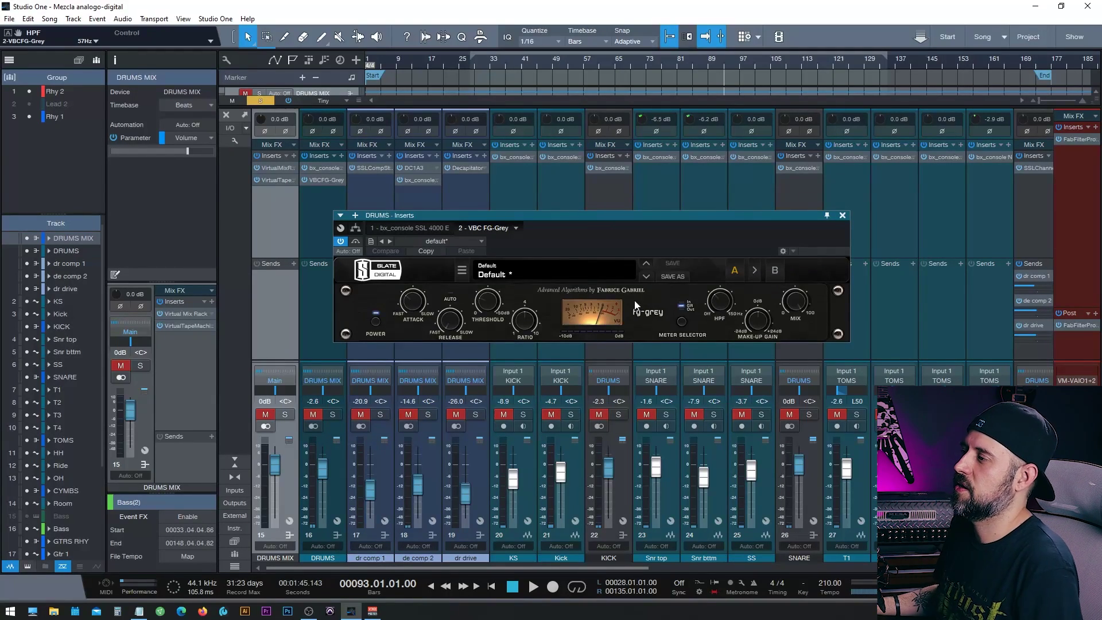
- Solo the DRUMS MIX bus and play it, bypassing the FG-Grey compressor during playback
click(285, 415)
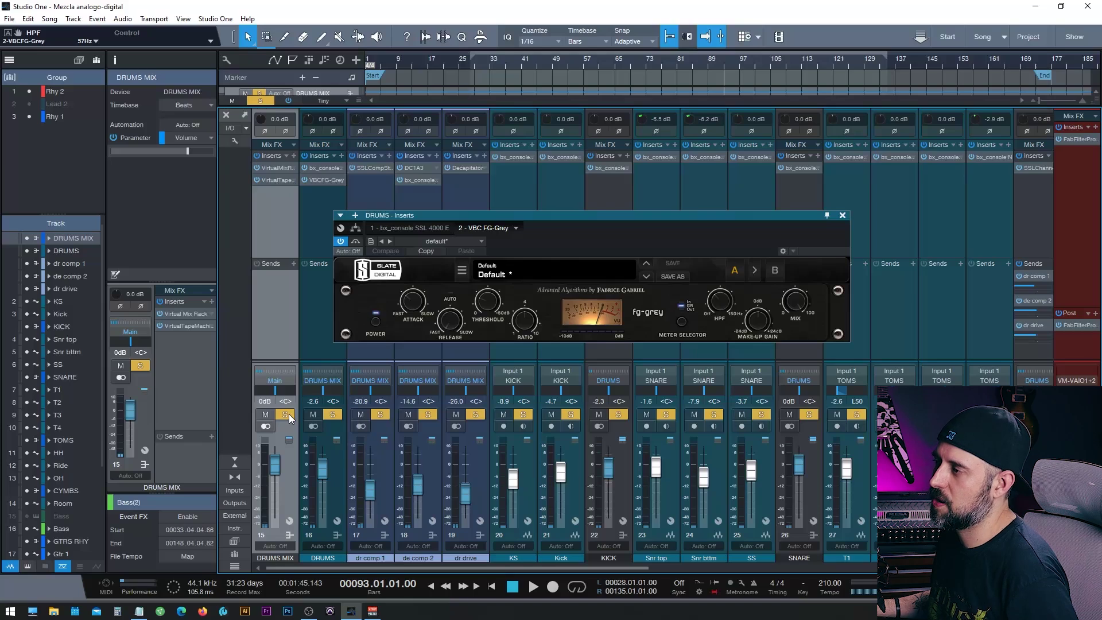
key(space)
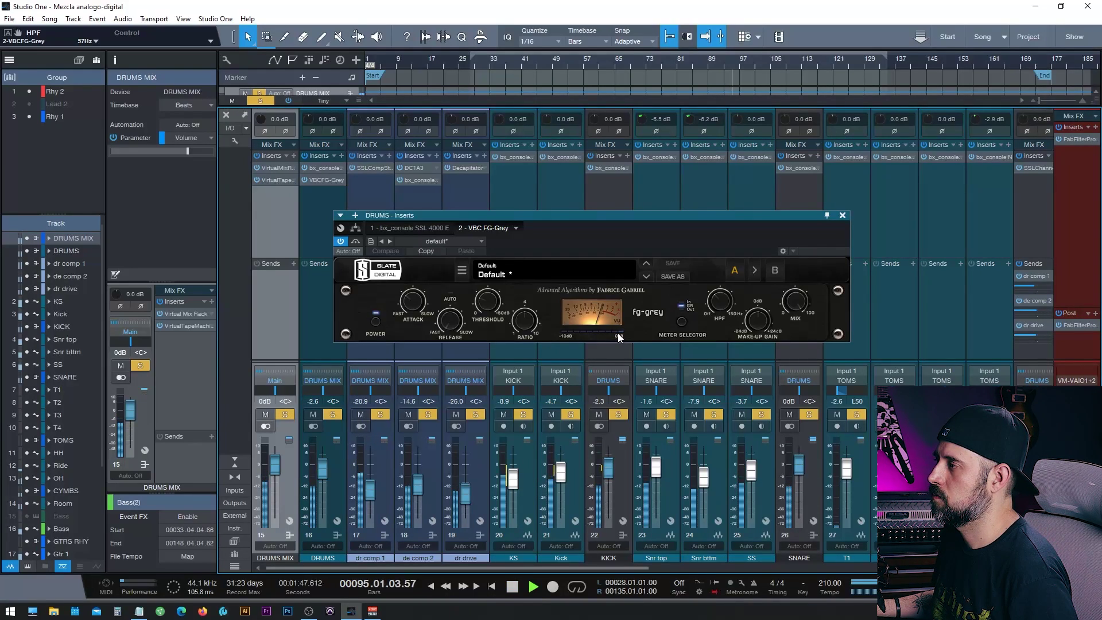
click(355, 242)
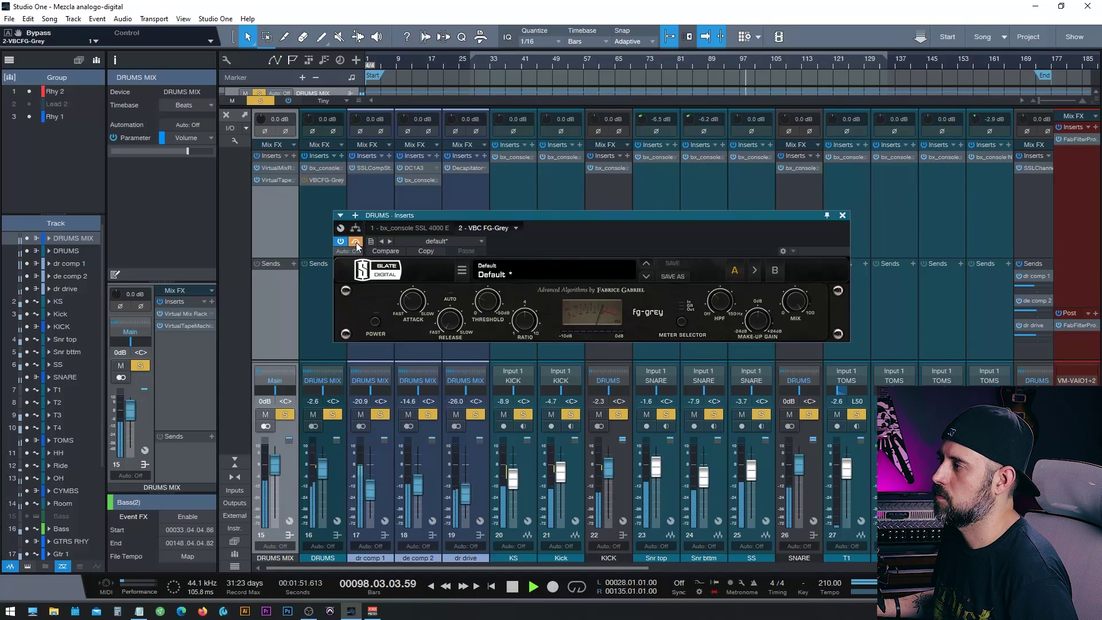
key(space)
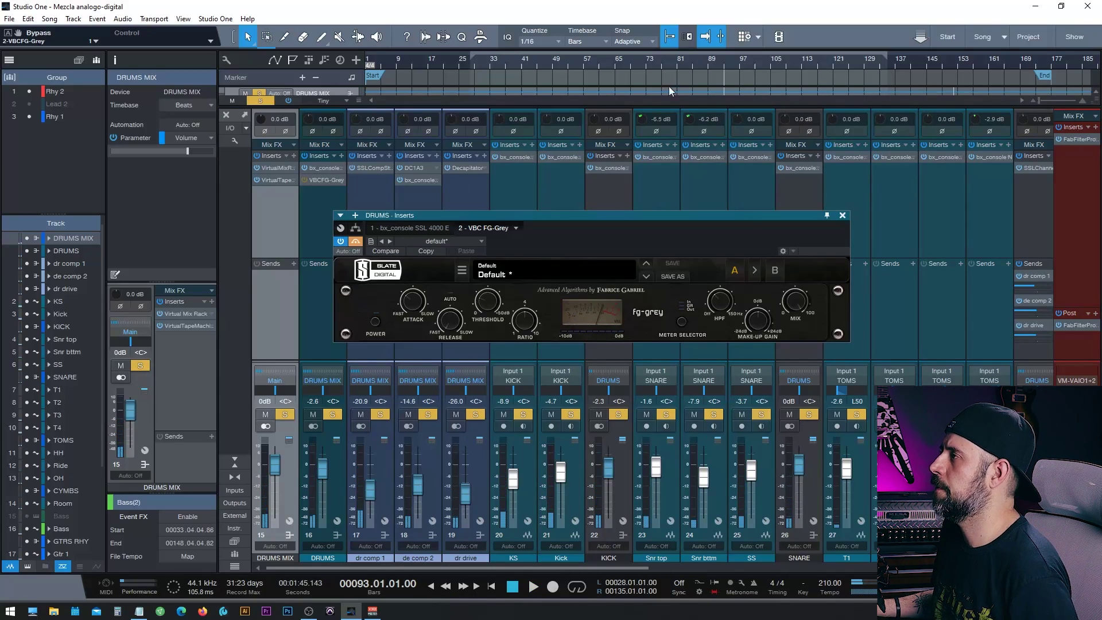
- Move the playback start to bar 101 and play the soloed drums with the FG-Grey bypassed
click(754, 65)
key(space)
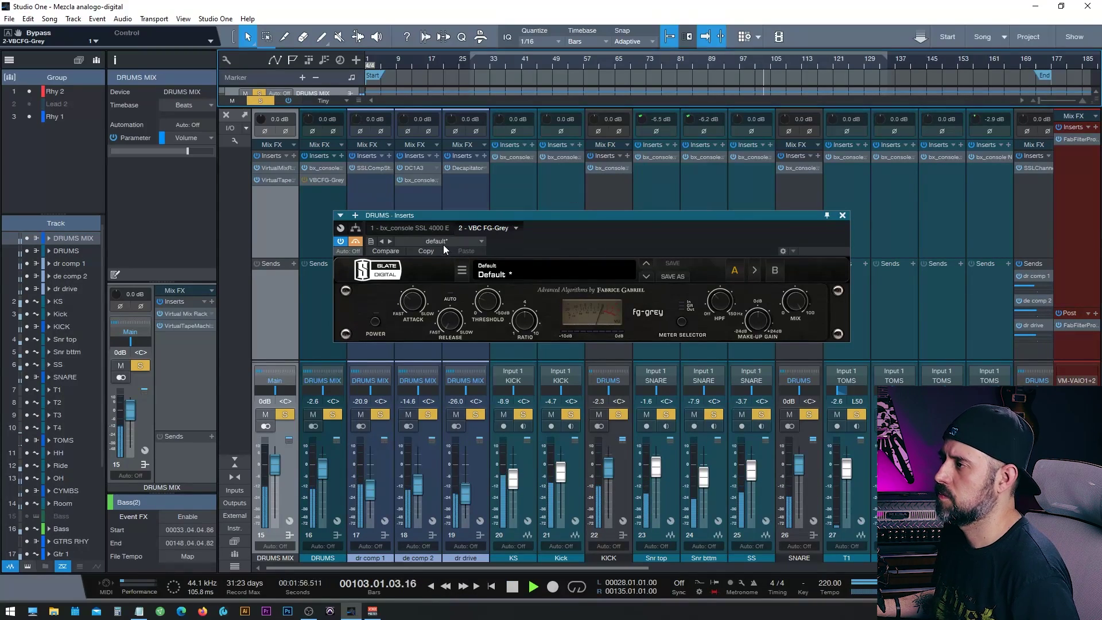
key(space)
- Reactivate the FG-Grey, compare it against bypass during playback, and close the plug-in
click(355, 241)
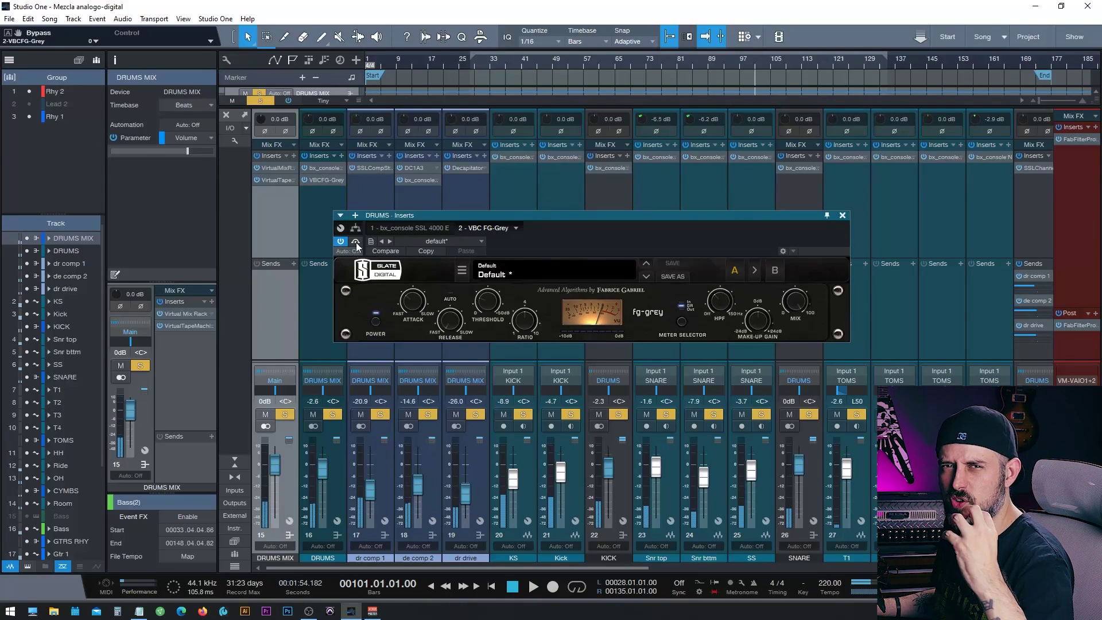
key(space)
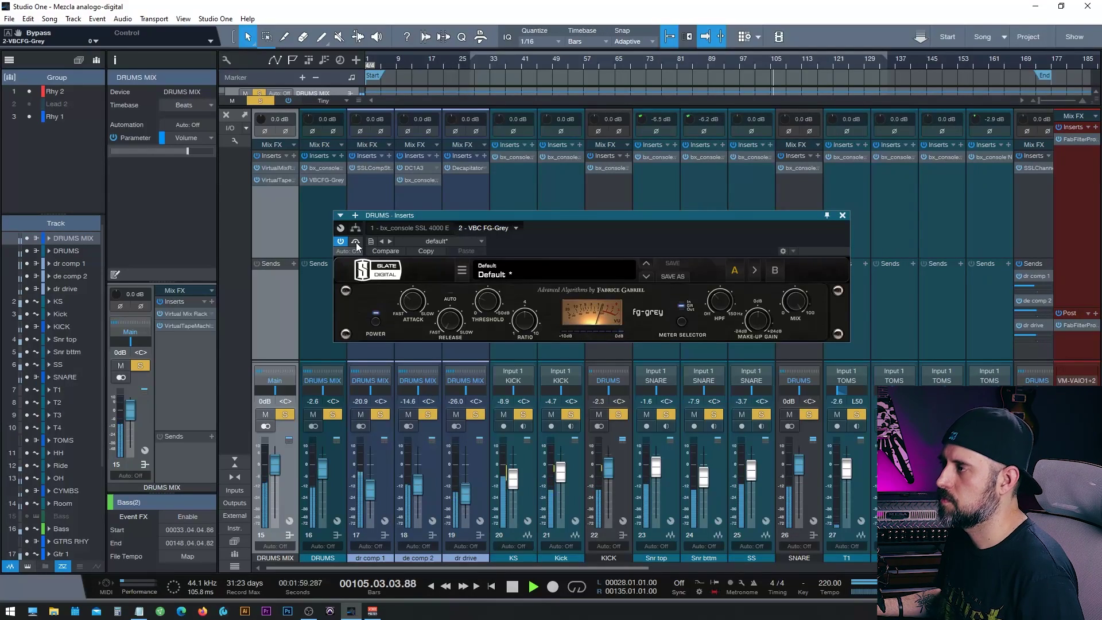
click(356, 242)
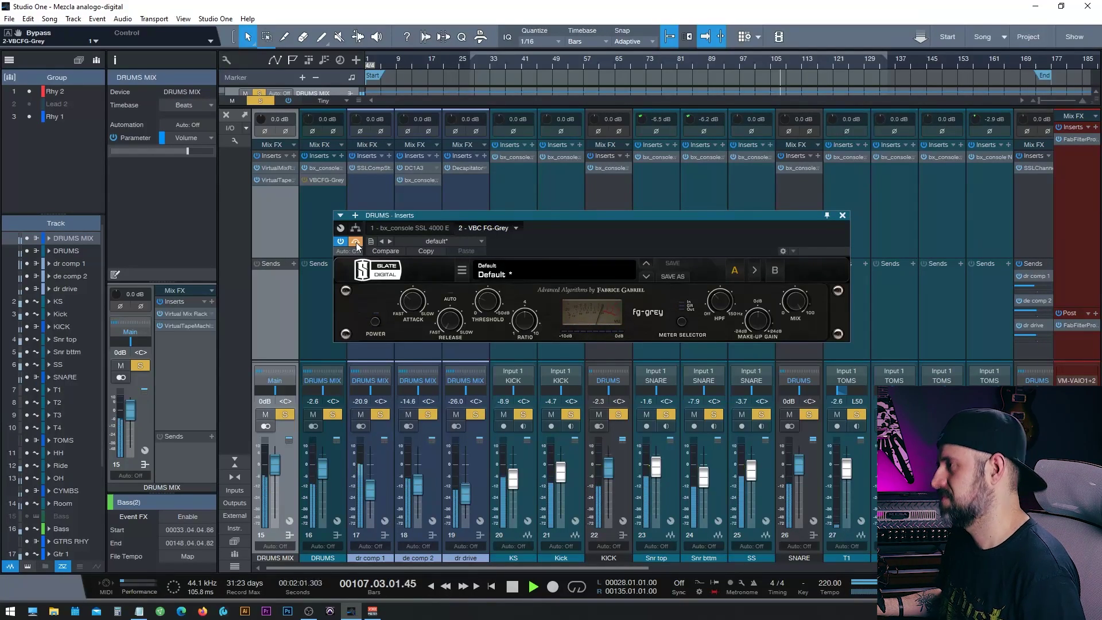
click(355, 242)
key(space)
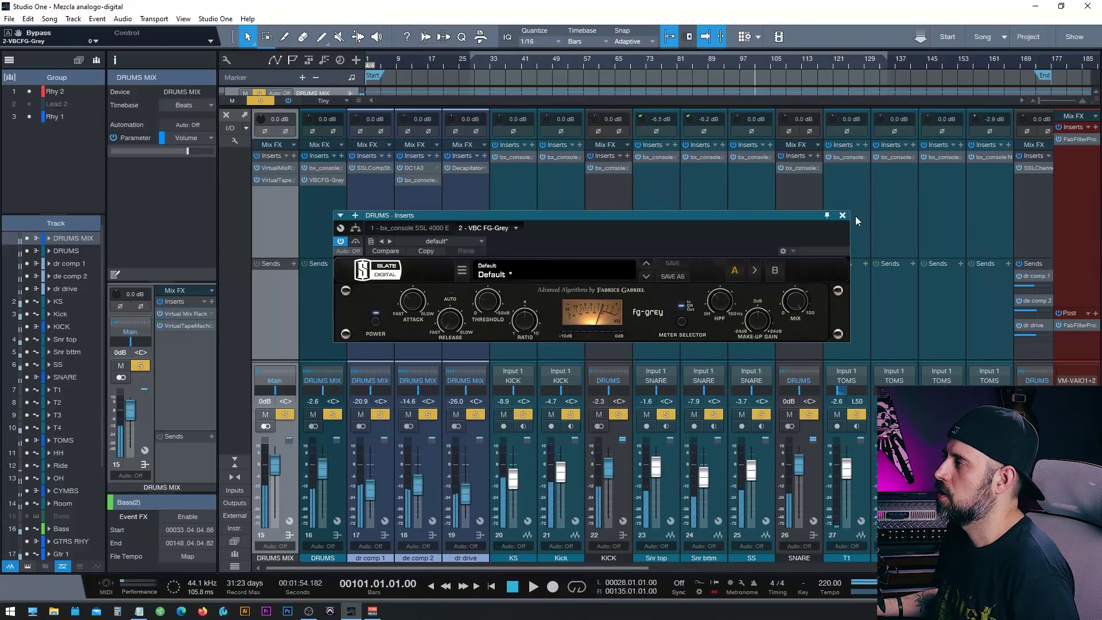
click(842, 215)
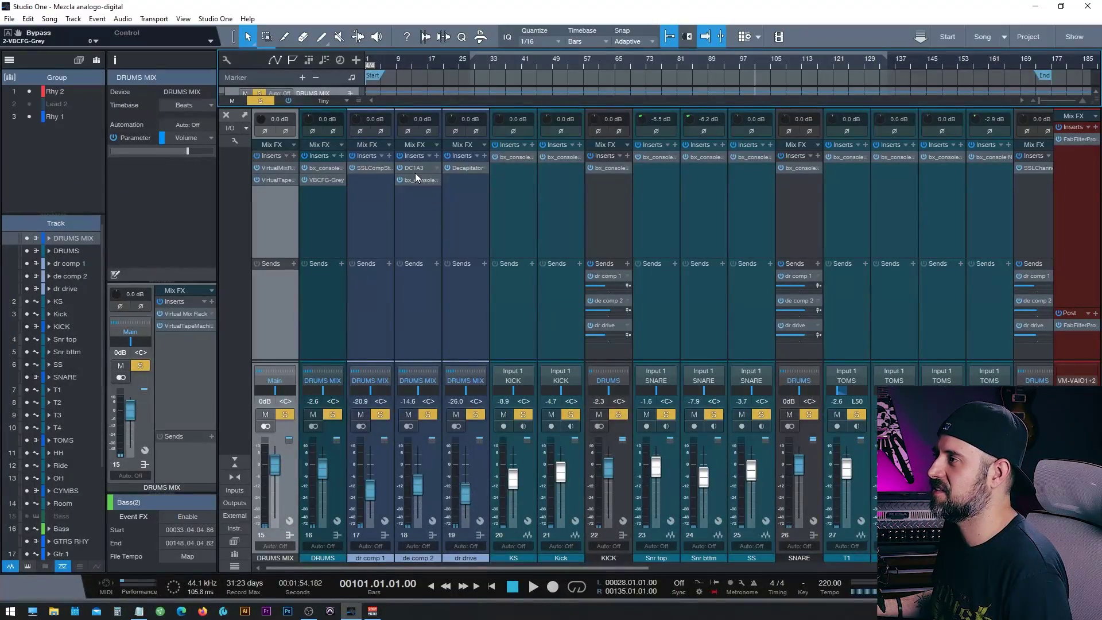
- Open de comp 2's DC1A3 compressor, solo that channel, and raise its fader to +0.2 dB during playback
click(415, 169)
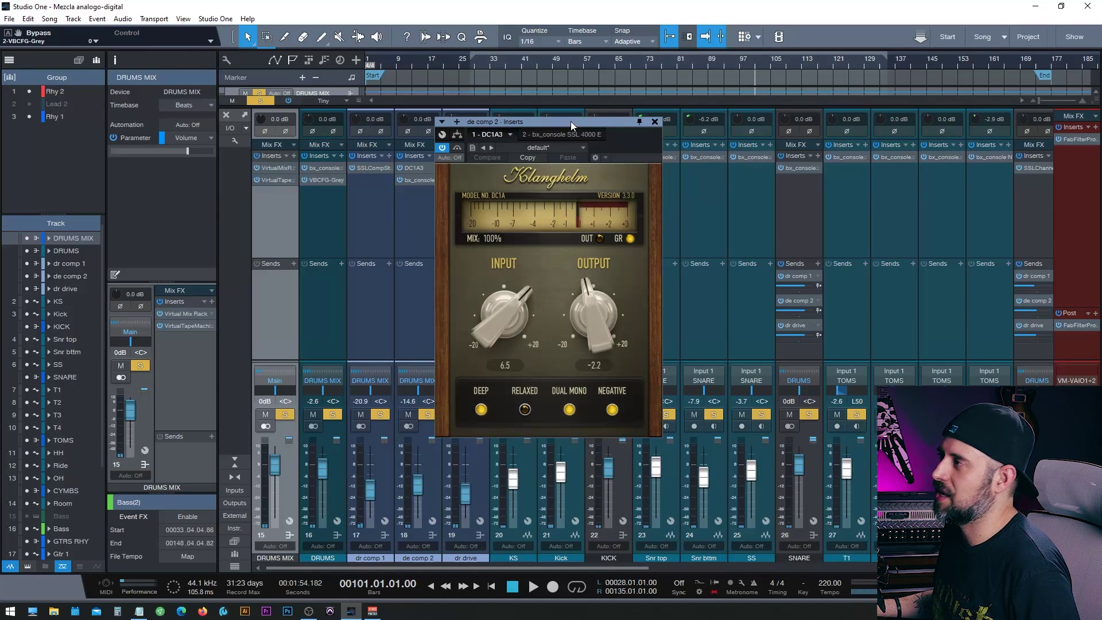
drag(571, 122, 676, 134)
click(428, 413)
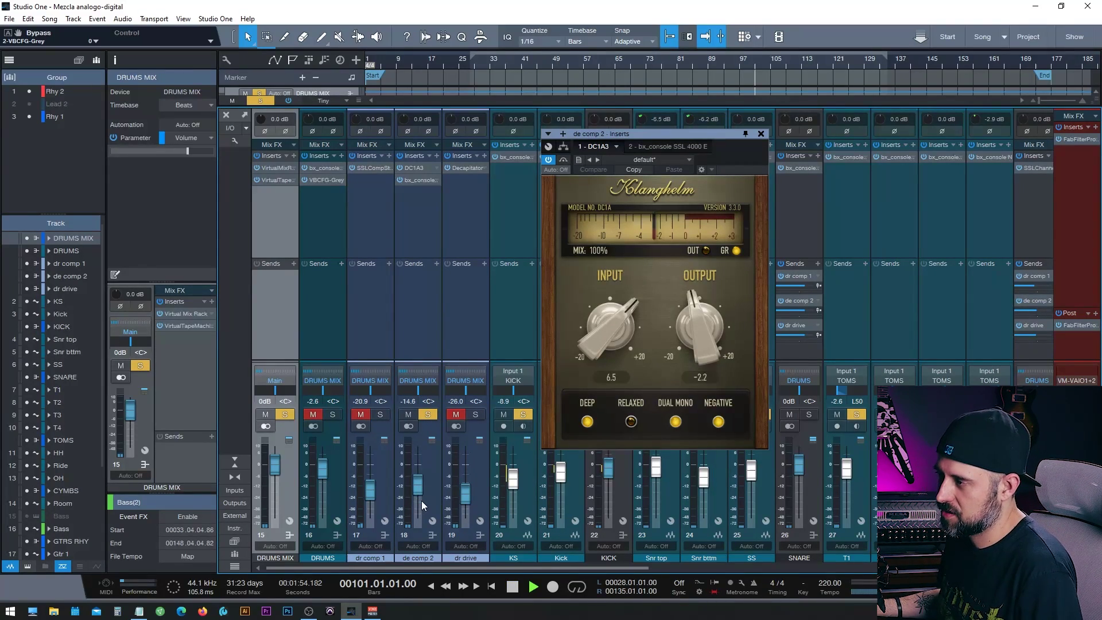
key(space)
drag(423, 479, 420, 469)
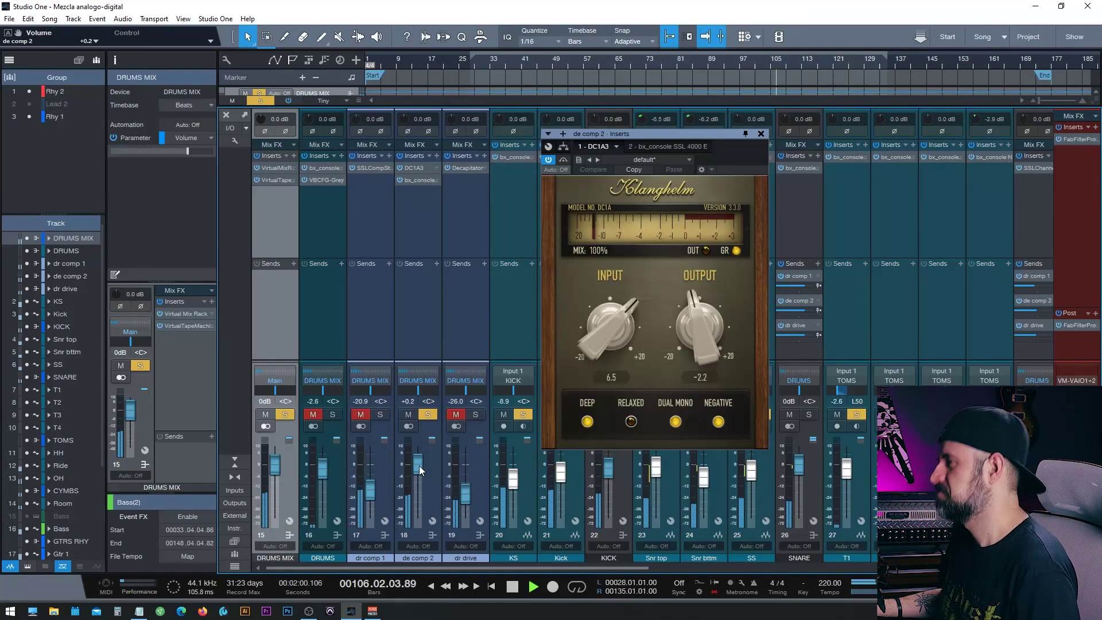
key(space)
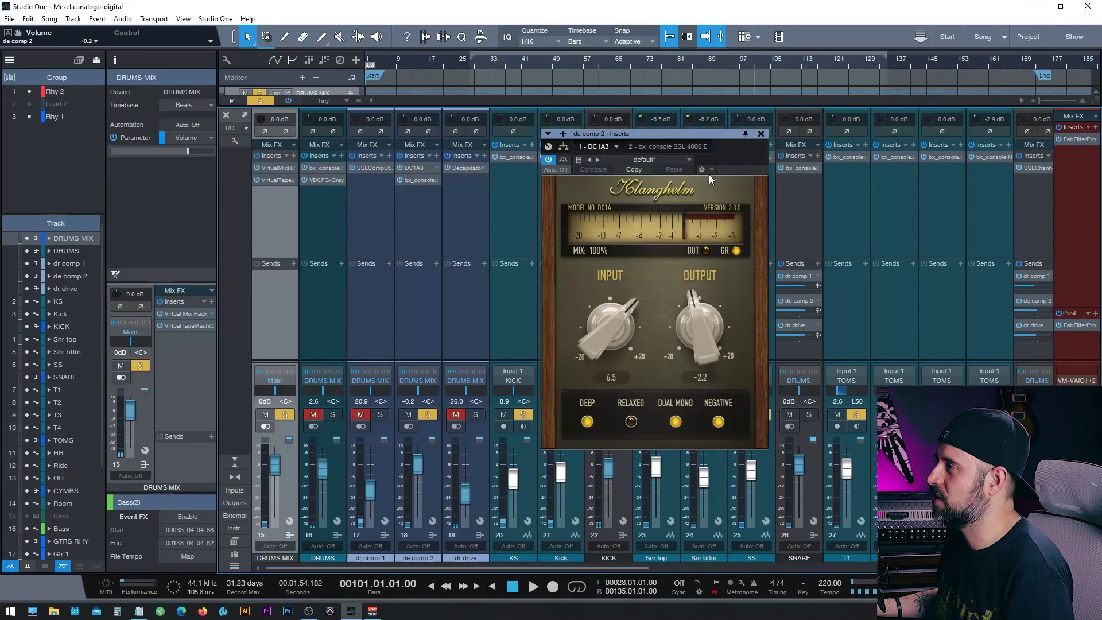
- Try the KICK bus's de comp 2 send at -12.7 dB and settle on -9.8 dB during playback
drag(676, 133, 906, 153)
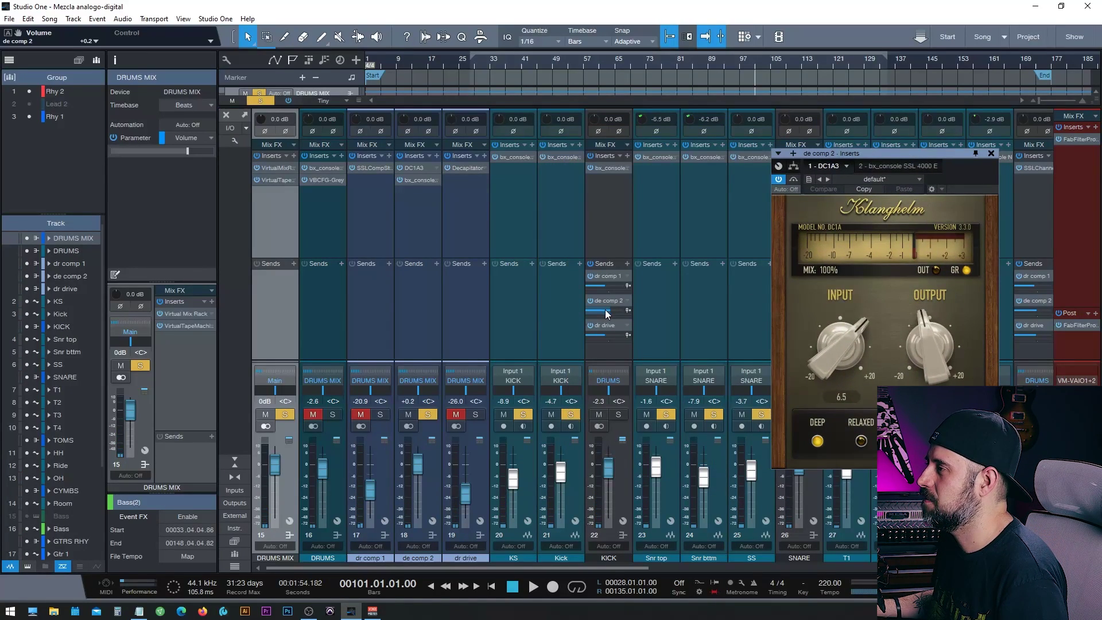
drag(606, 313, 601, 317)
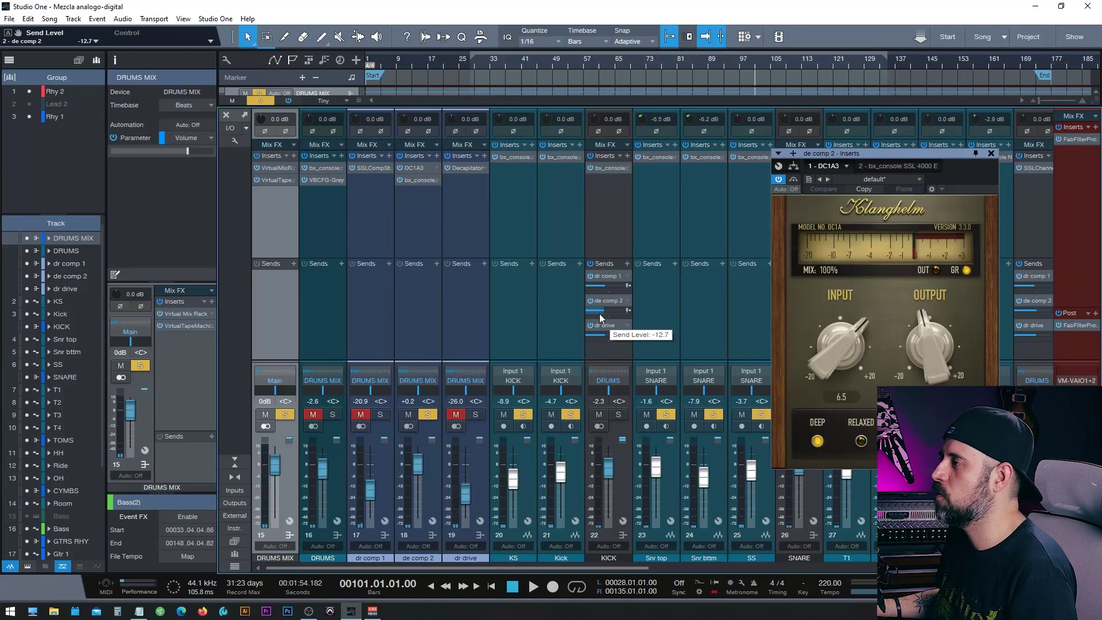
key(space)
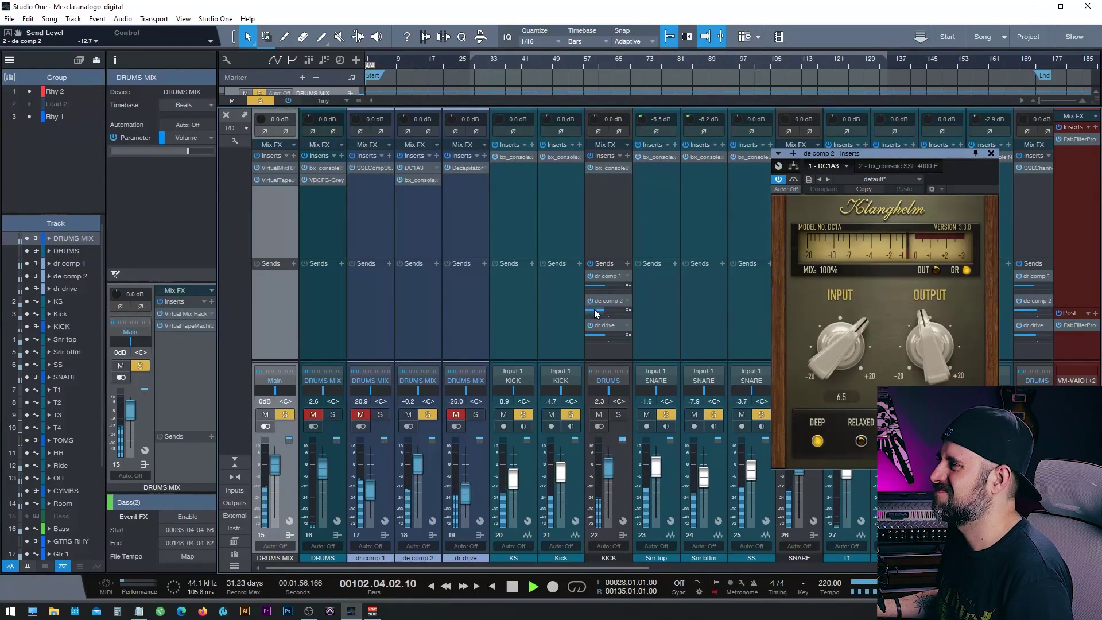
drag(601, 312, 605, 311)
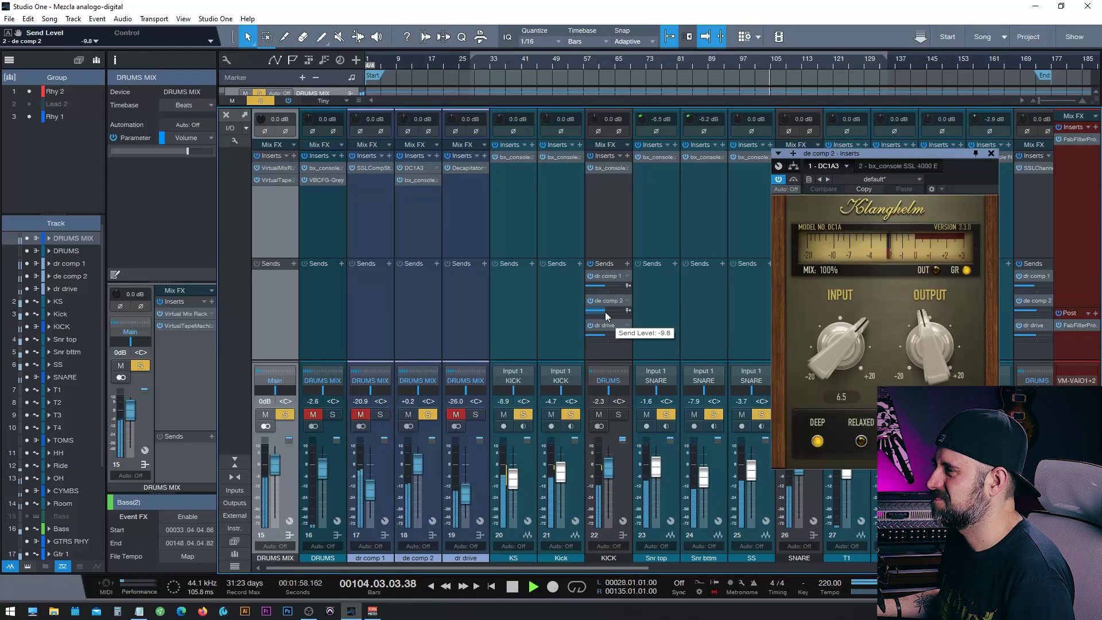
key(space)
- Turn off the DRUMS MIX solo and close its Virtual Mix Rack plug-in
click(295, 418)
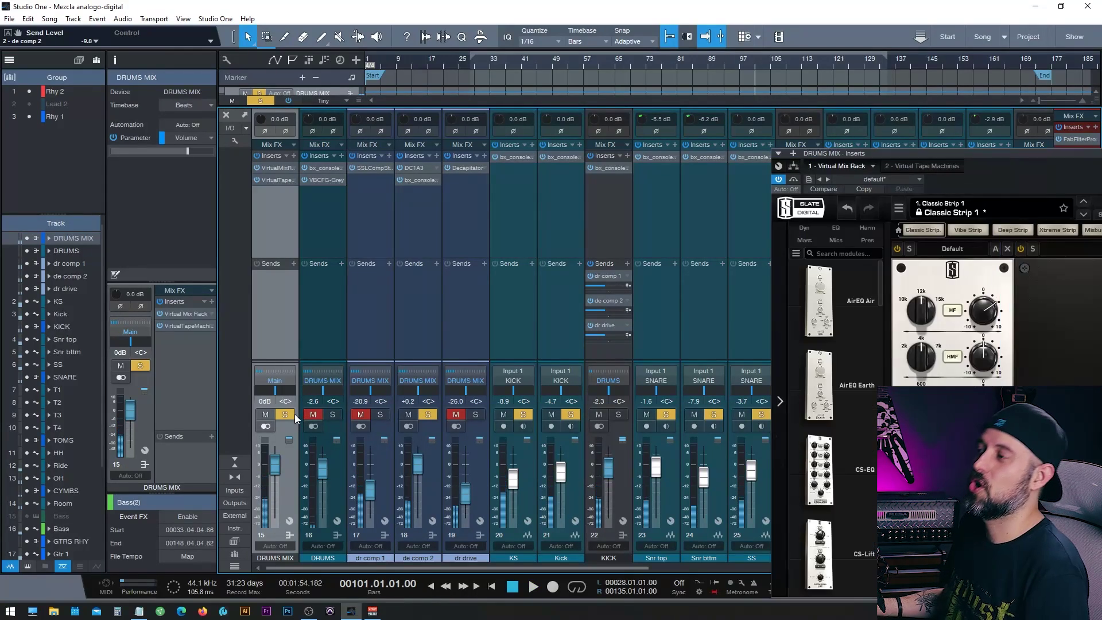
click(285, 414)
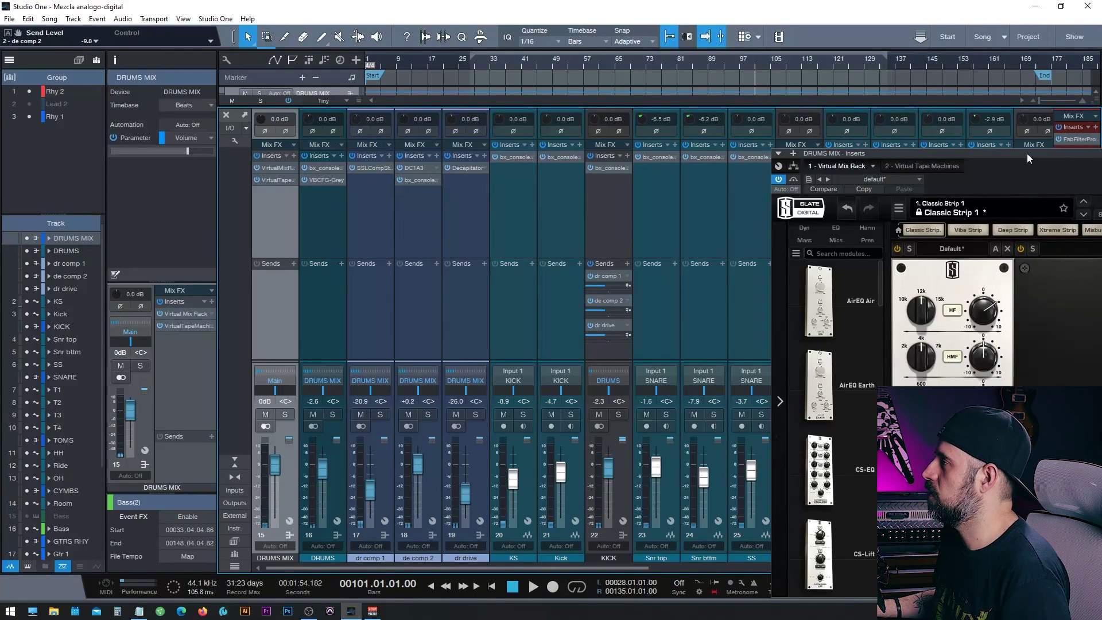
drag(1027, 158, 774, 99)
click(1054, 124)
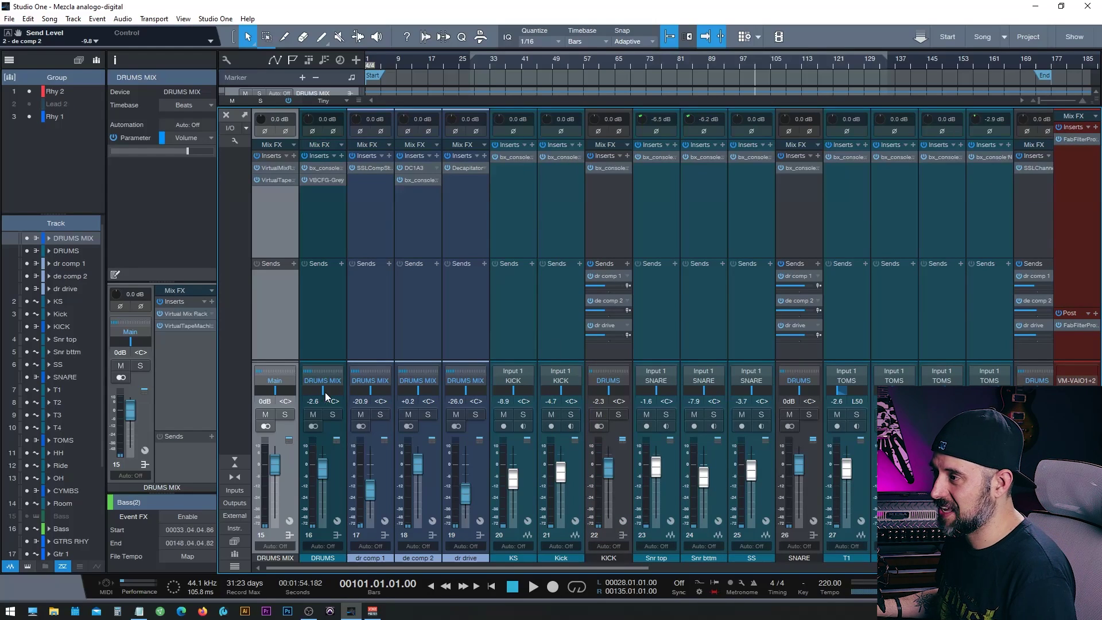
- Solo DRUMS MIX, lower de comp 2's fader to -14.8 dB, and compare the drums with de comp 2 muted and unmuted
click(285, 415)
drag(420, 460, 416, 489)
key(space)
click(417, 415)
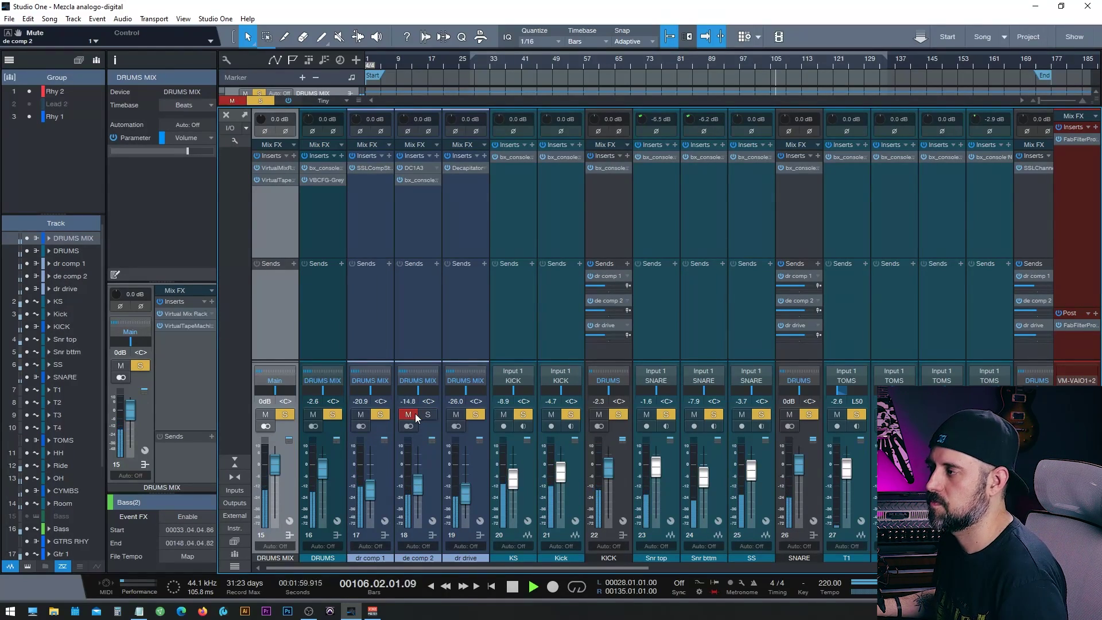
click(418, 416)
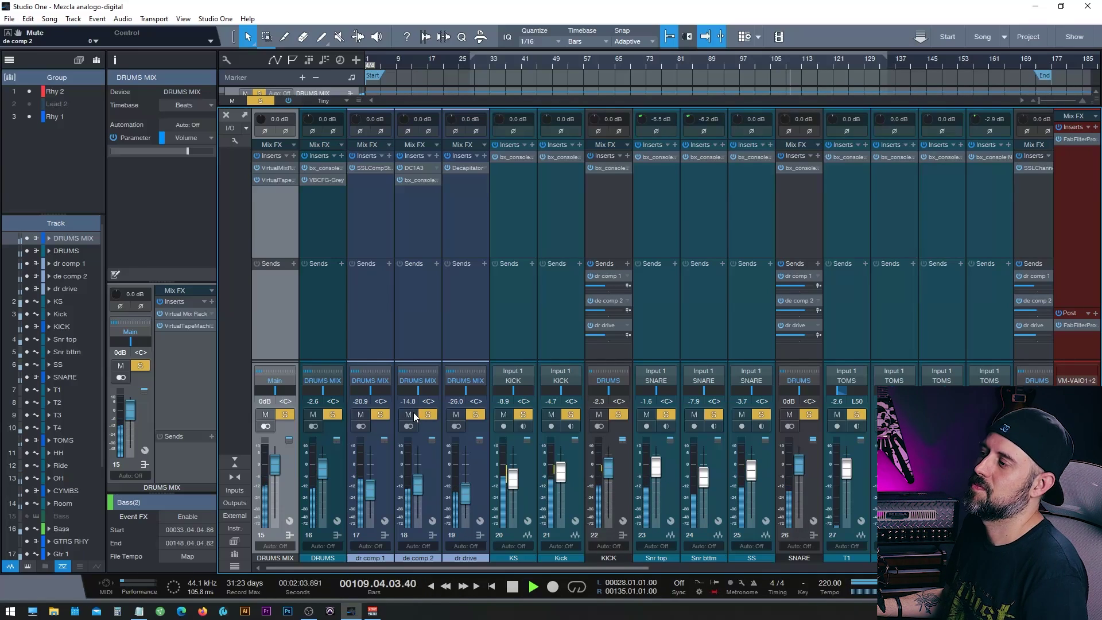
key(space)
- Open dr comp 1's SSLComp Stereo, solo that channel, and raise its fader to -19.0 dB during playback
click(421, 206)
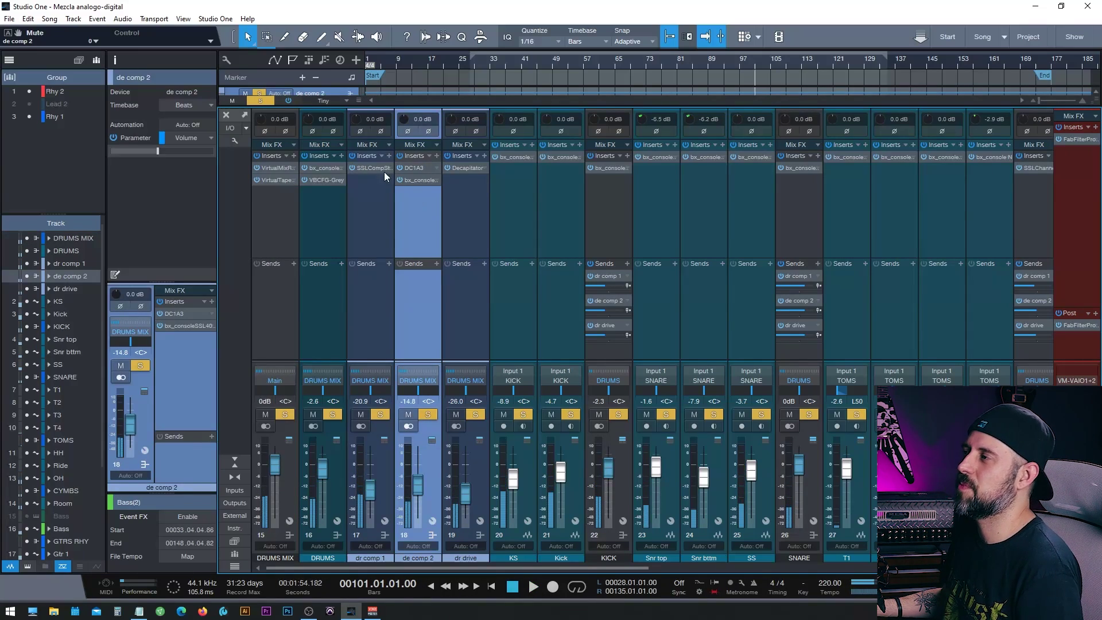
click(367, 167)
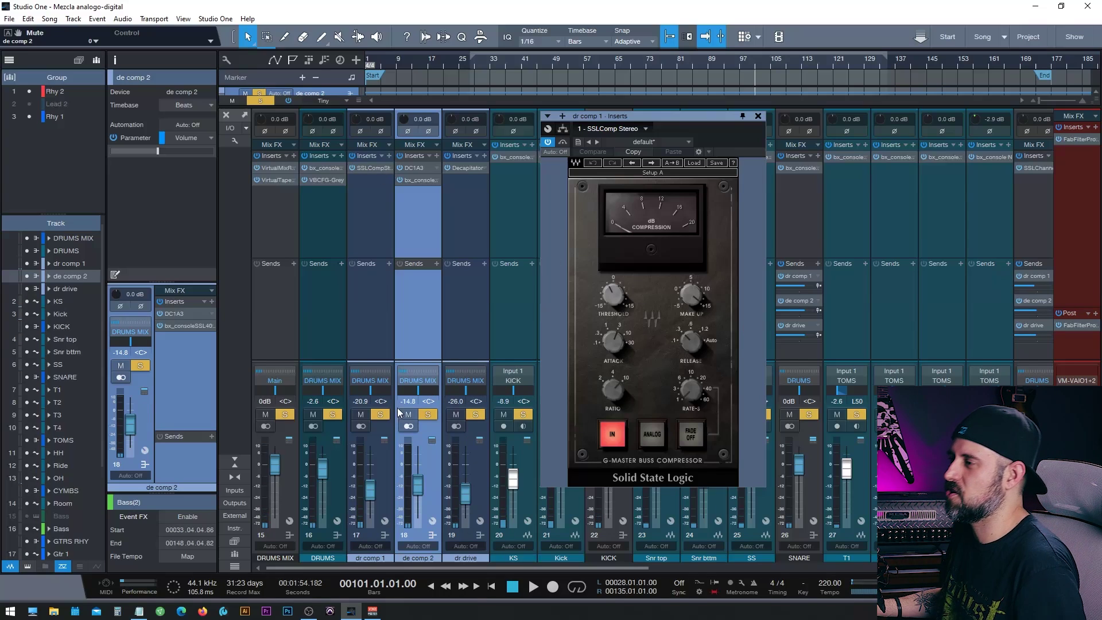
click(378, 415)
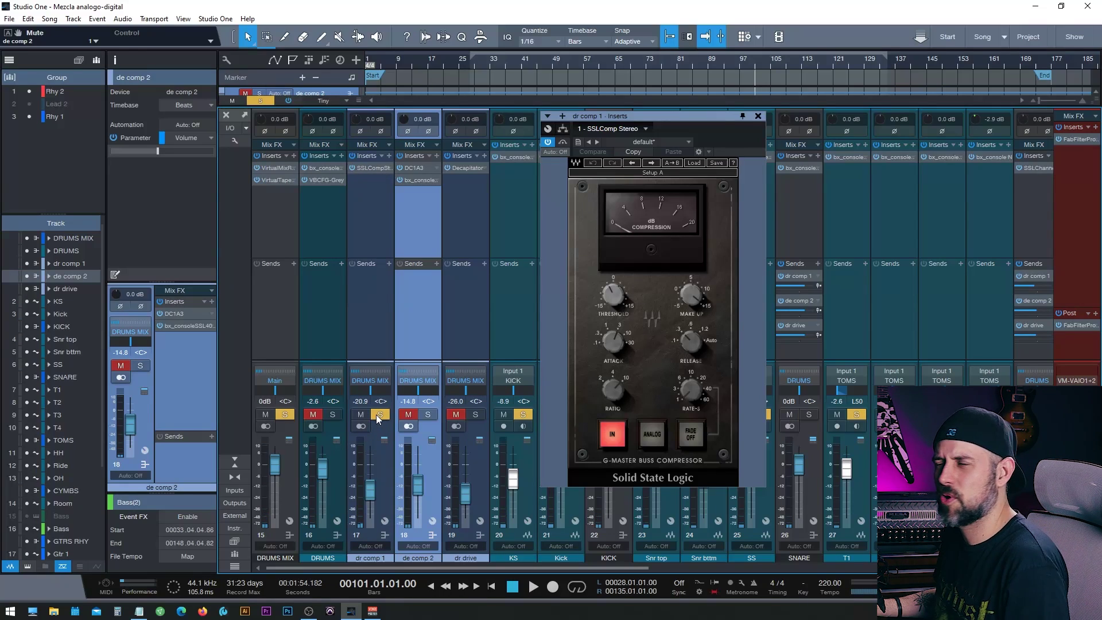
key(space)
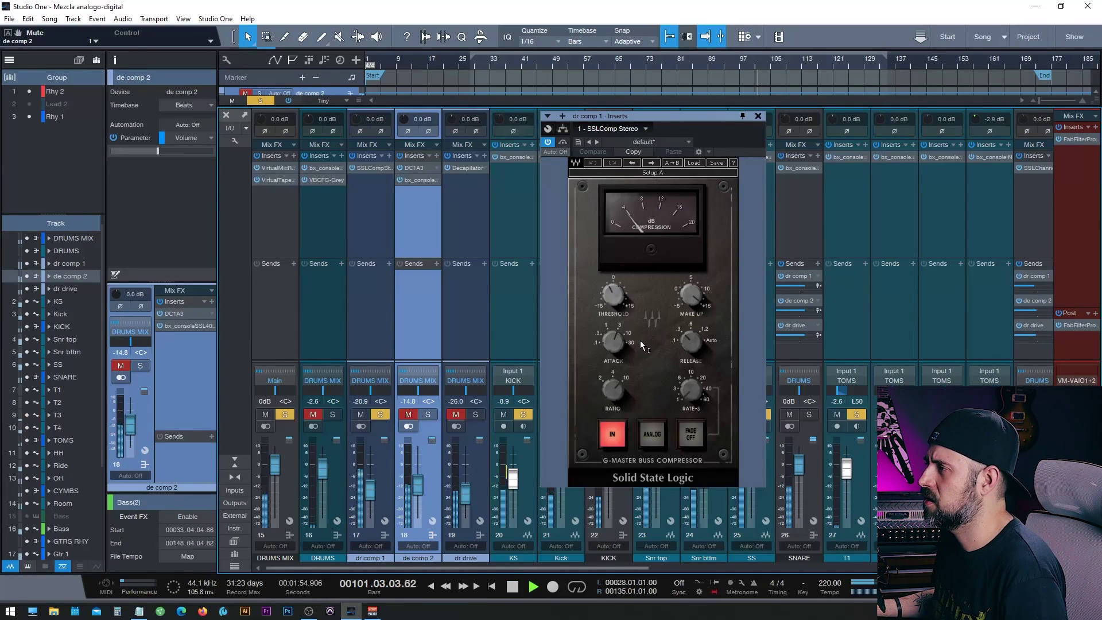
drag(370, 493, 370, 486)
key(space)
scroll(370, 491, down, 3)
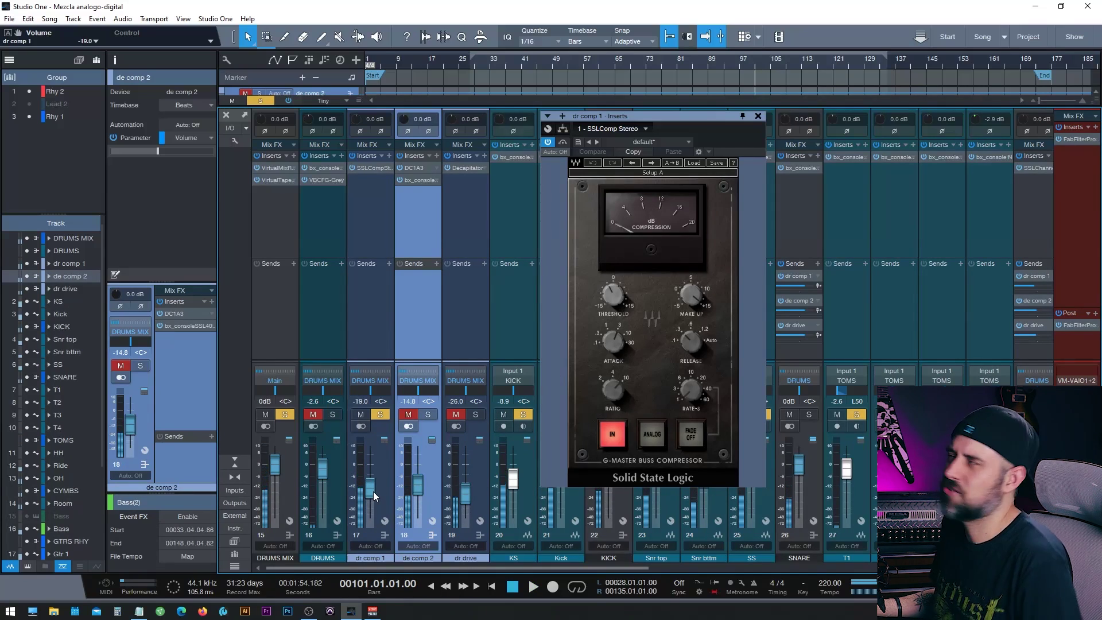
- Turn off the dr comp 1 solo and close its SSLComp Stereo plug-in
click(380, 414)
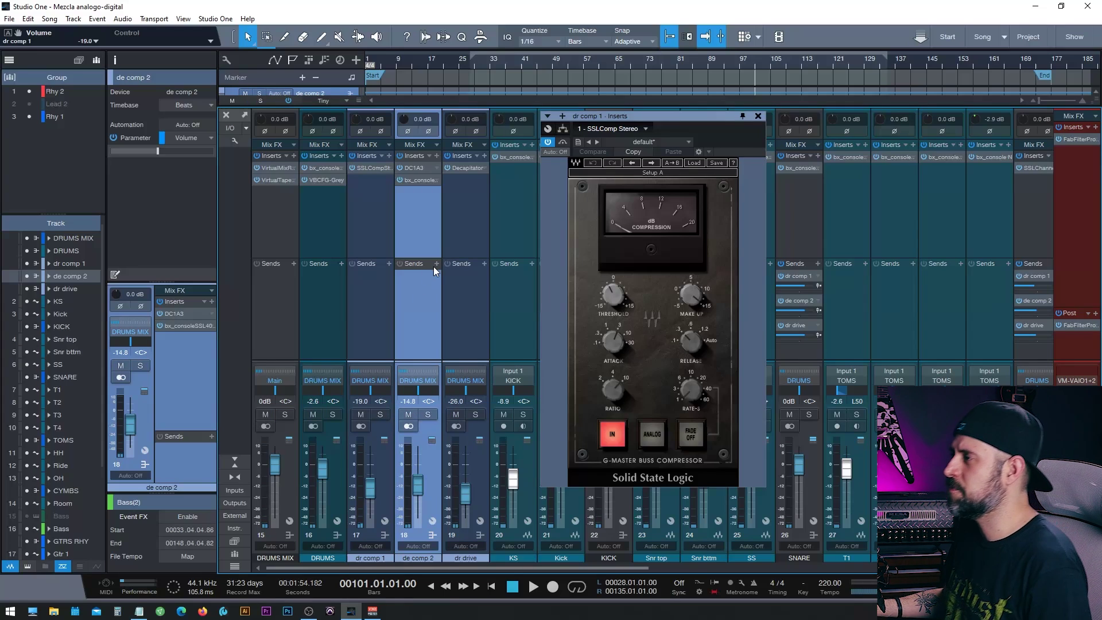
click(758, 116)
drag(446, 567, 861, 570)
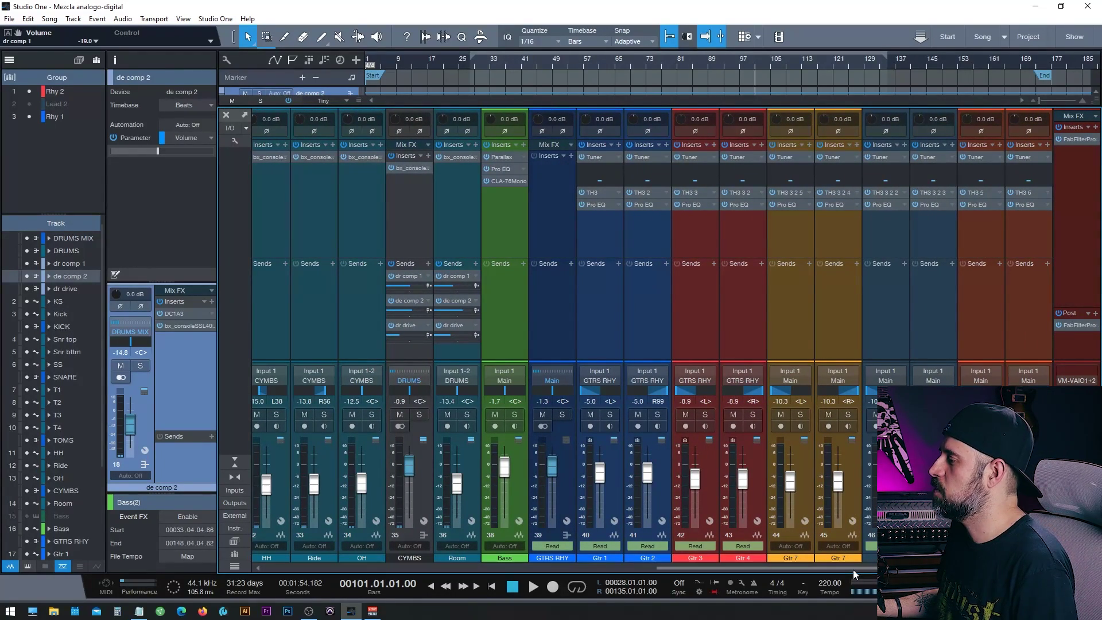
- Open the Parallax insert on the Bass channel and solo the bass
drag(852, 569, 753, 571)
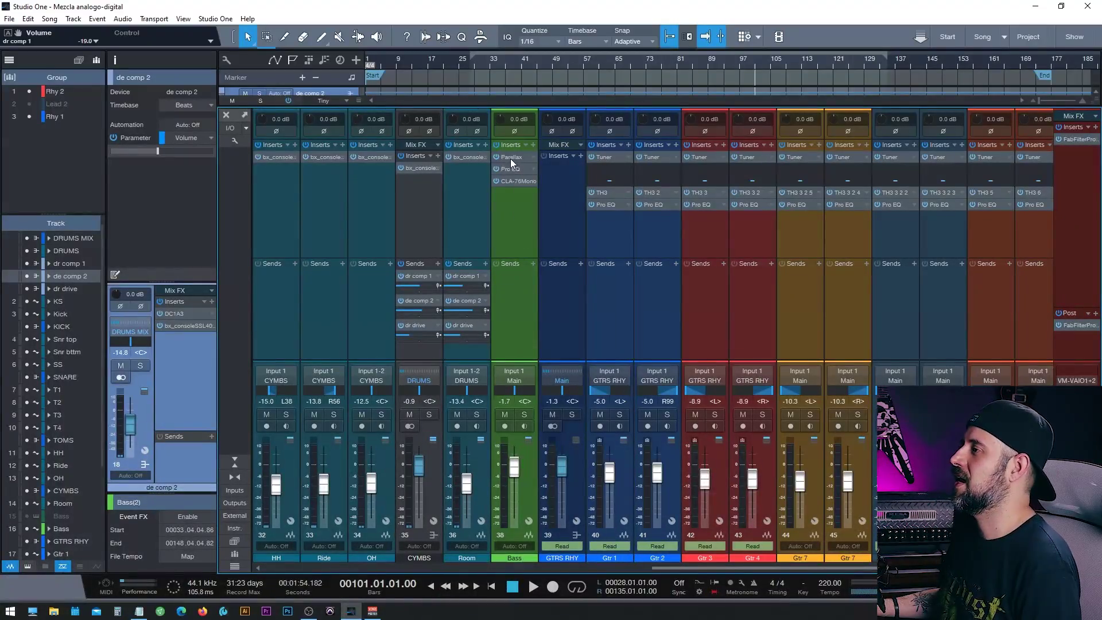
click(507, 156)
drag(647, 123, 558, 97)
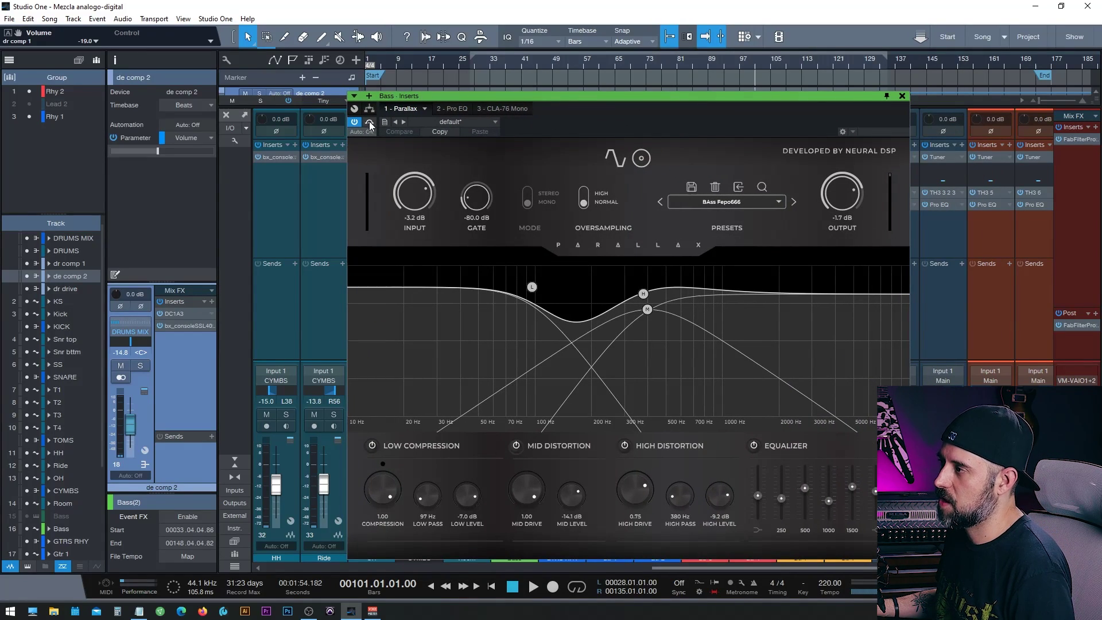
drag(548, 98, 176, 95)
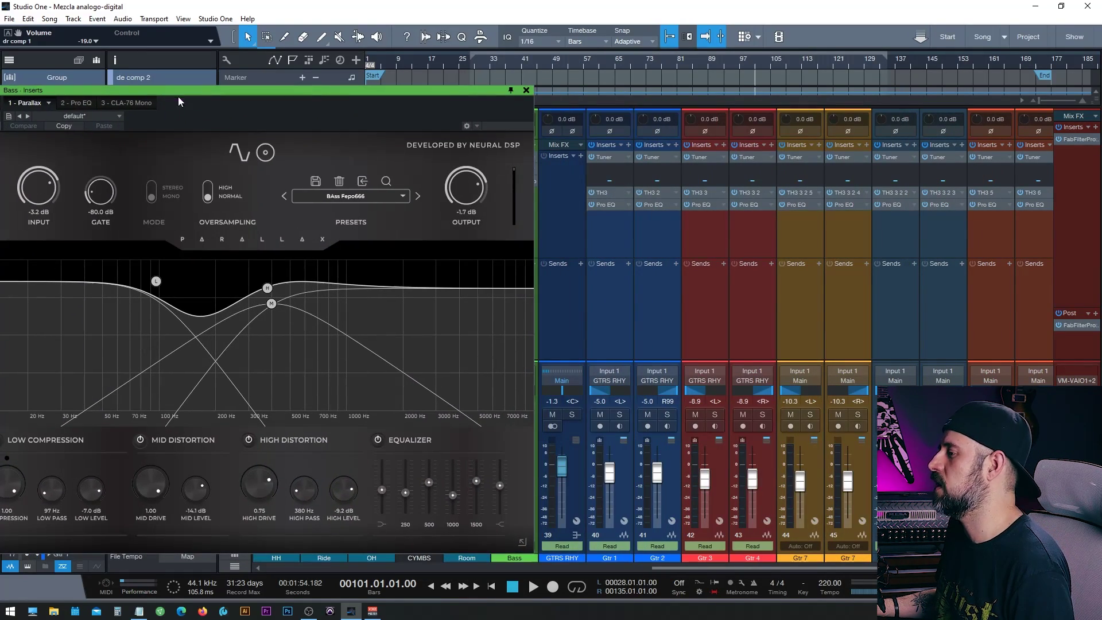
drag(327, 96, 279, 189)
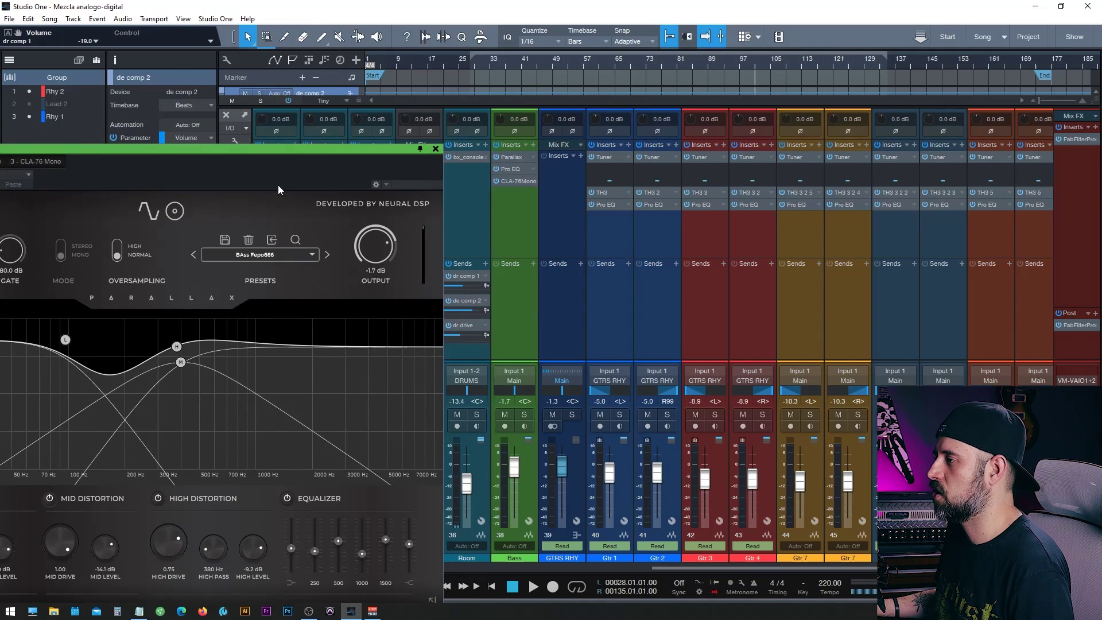
click(524, 414)
drag(181, 153, 749, 68)
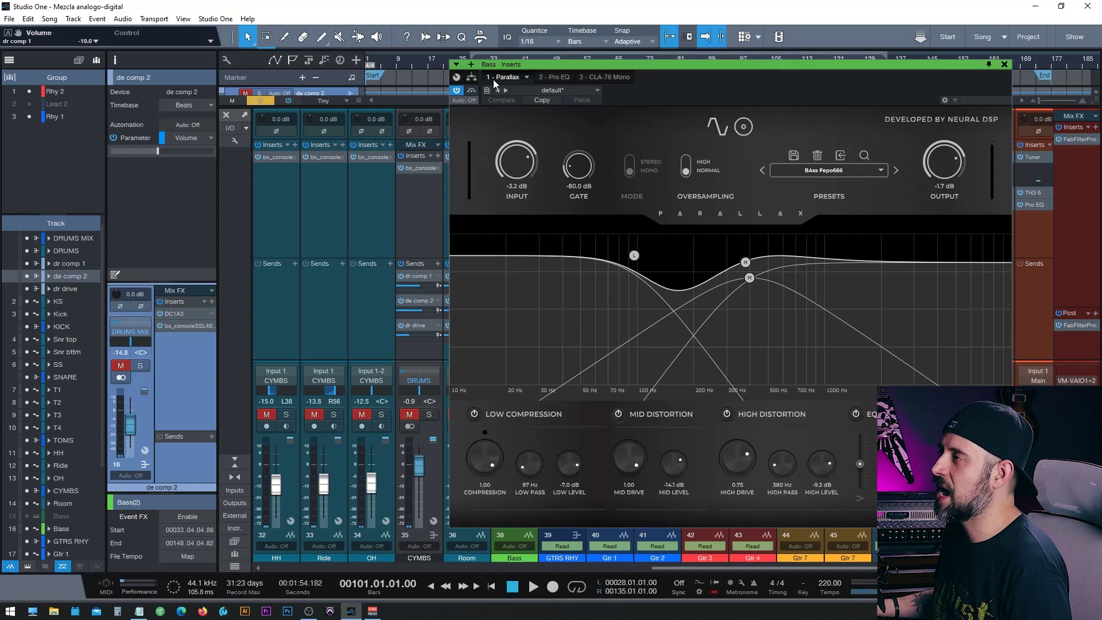
- Play the soloed bass with Parallax bypassed and with it active to compare the sound
click(471, 91)
key(space)
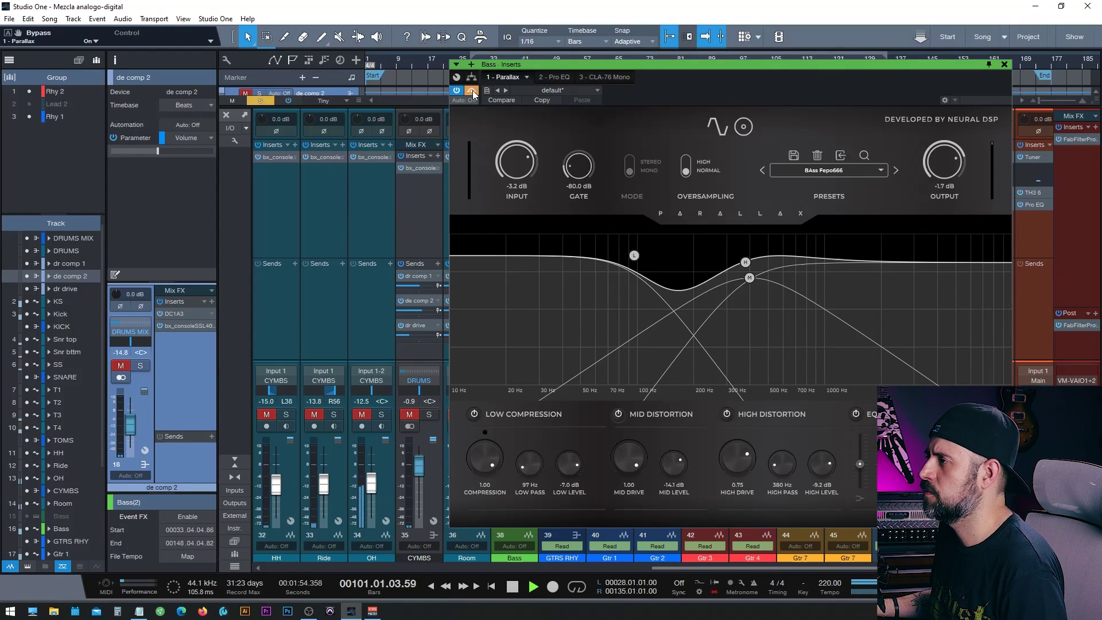
drag(608, 63, 557, 108)
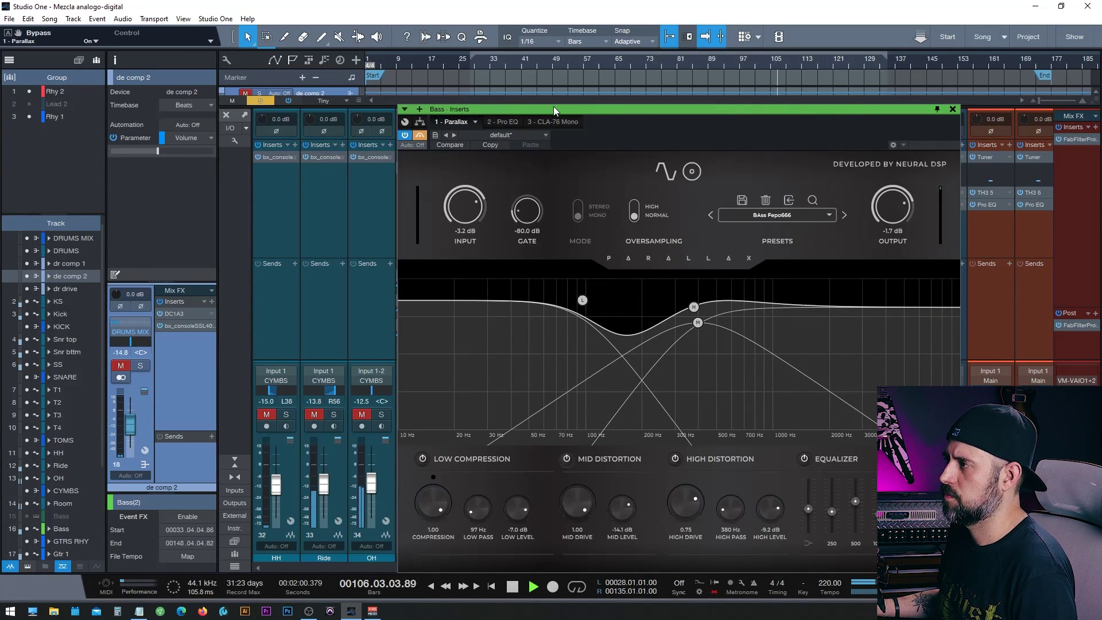
key(space)
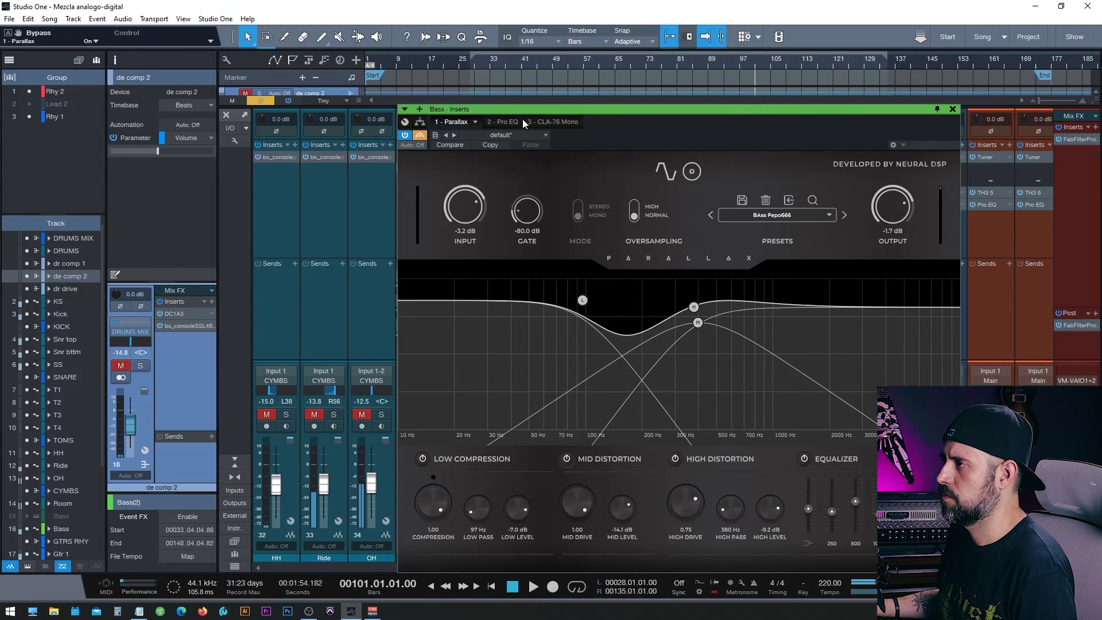
click(419, 136)
key(space)
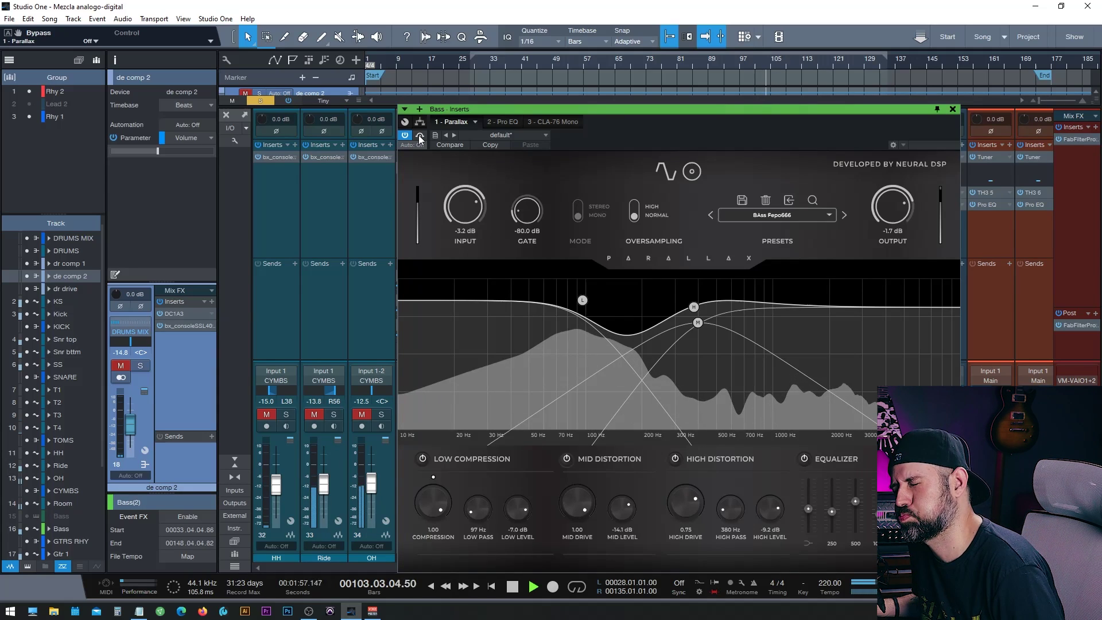
key(space)
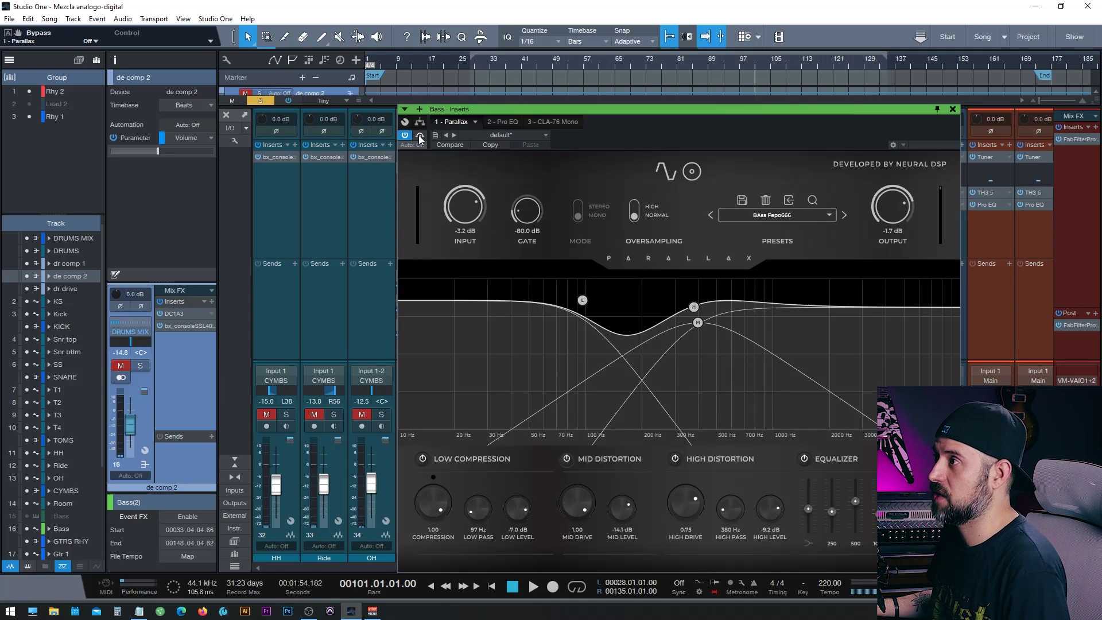
- Examine Parallax's cabinet and microphone settings and return to its distortion and crossover section
drag(722, 119, 648, 115)
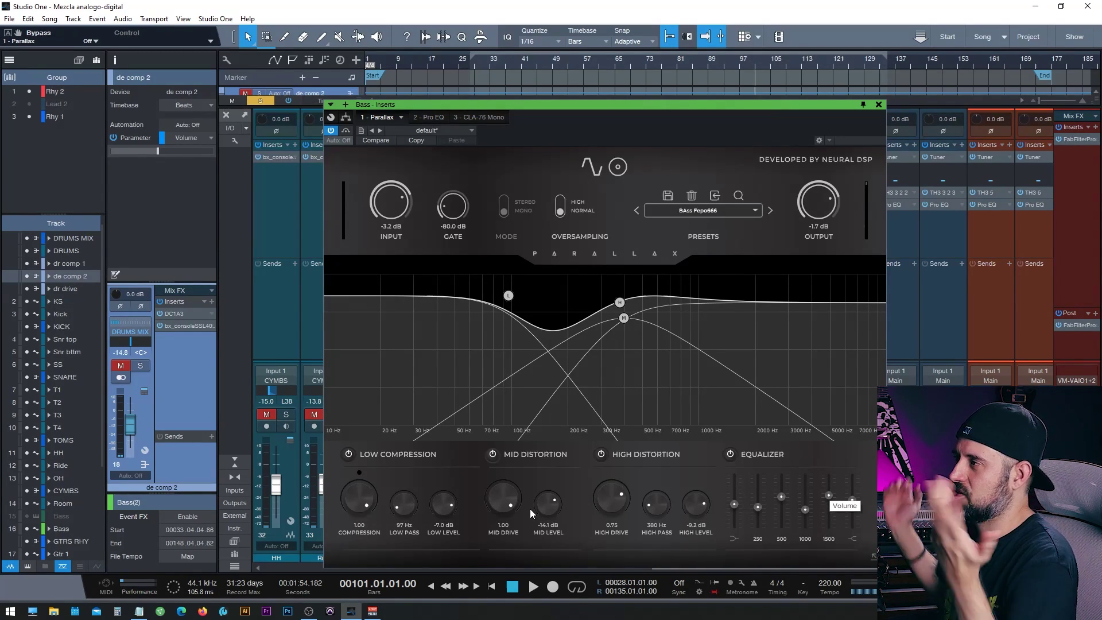
click(620, 167)
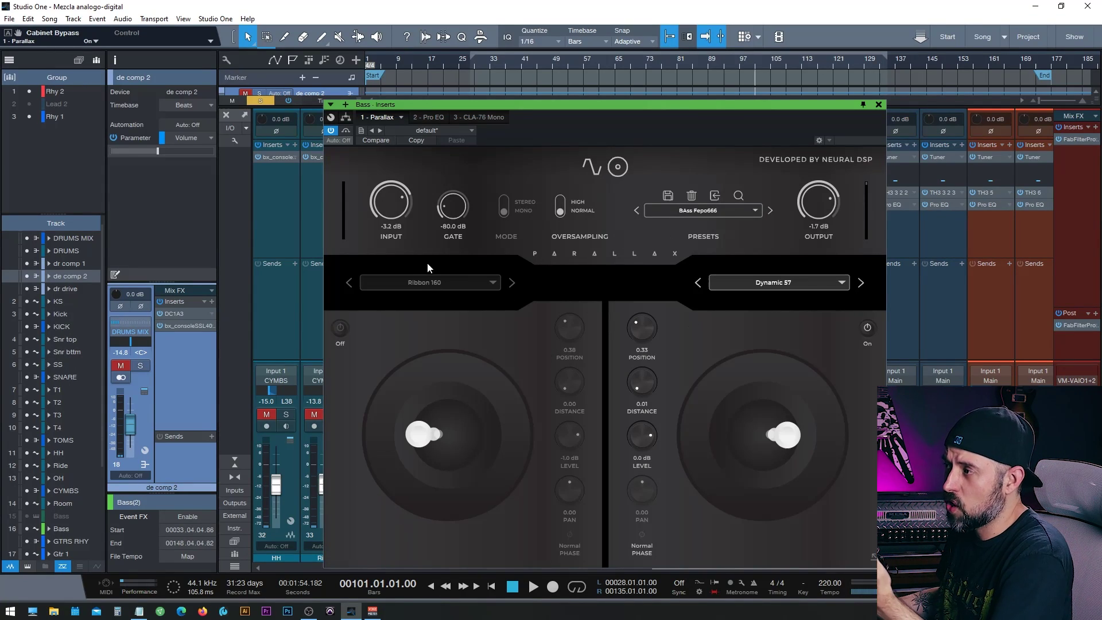
click(590, 167)
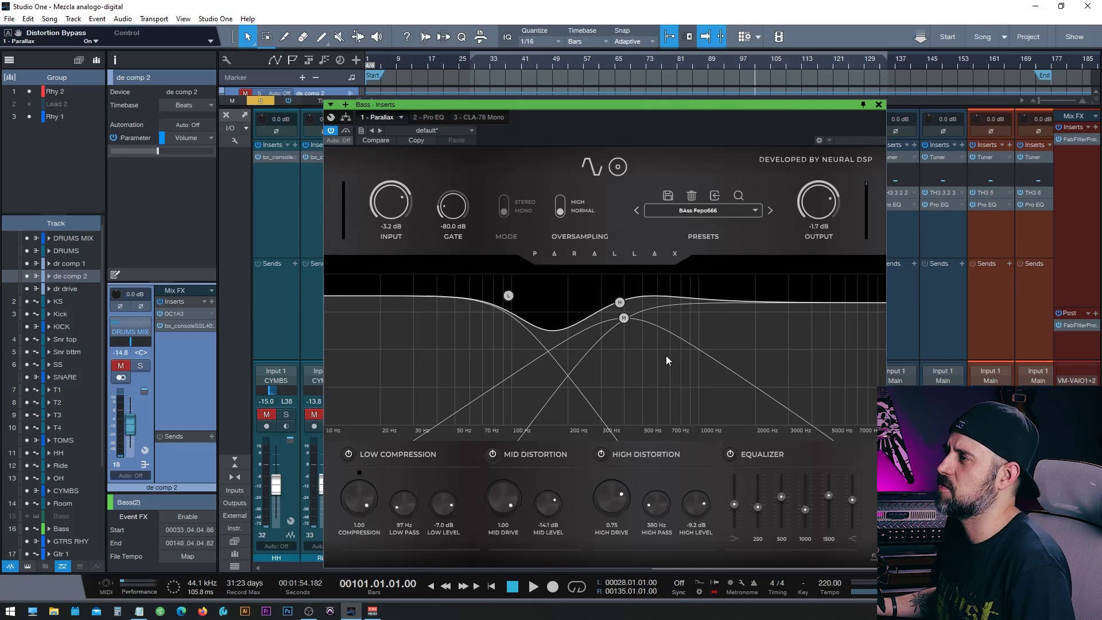
- Play the soloed bass while toggling the Parallax bypass, and close the plug-in
key(space)
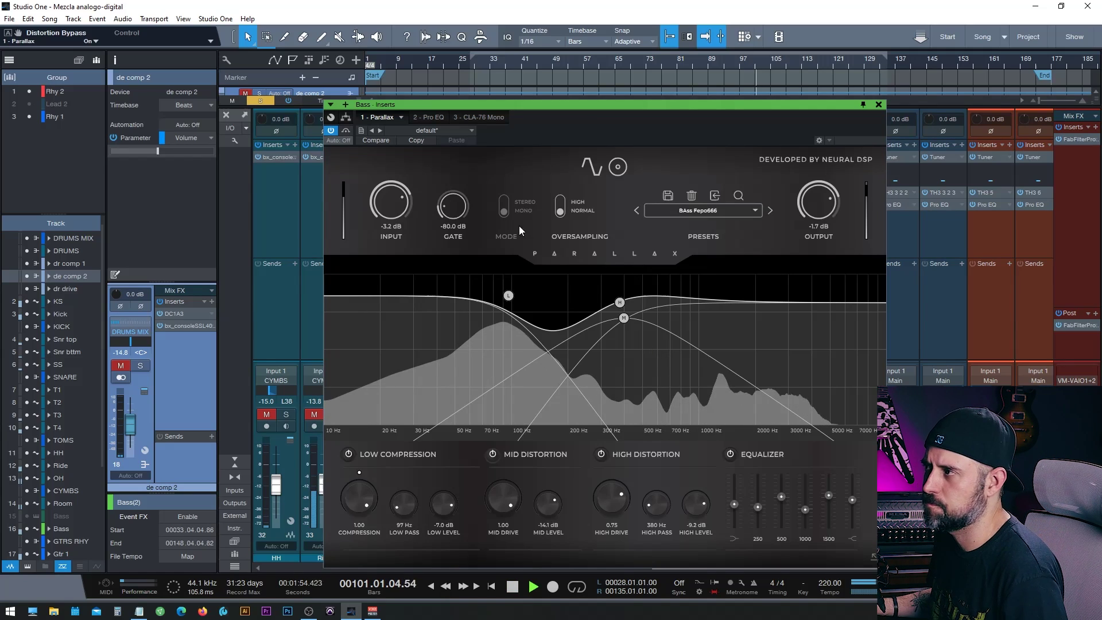
click(346, 131)
click(878, 104)
key(space)
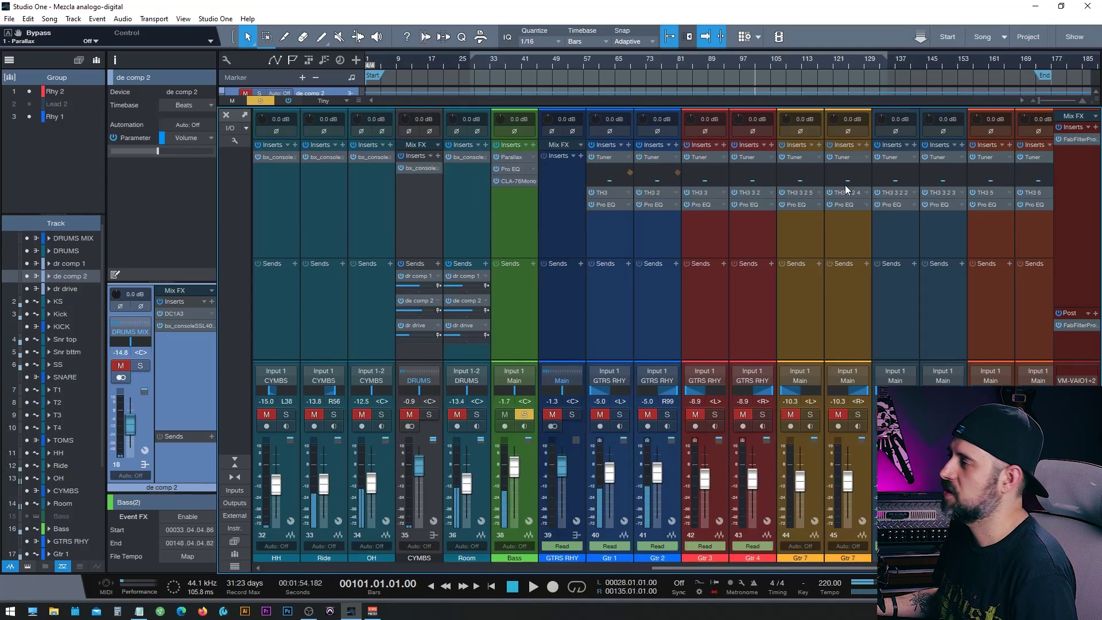
- Solo GTRS RHY along with the bass and compare Parallax bypassed and active during playback
click(567, 414)
key(space)
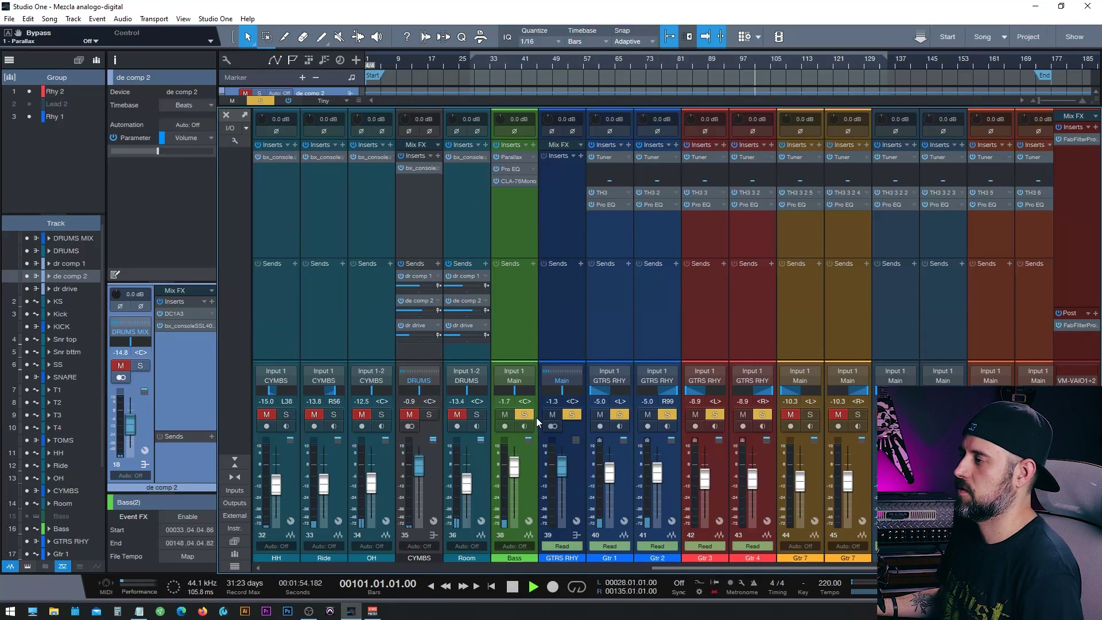
click(512, 154)
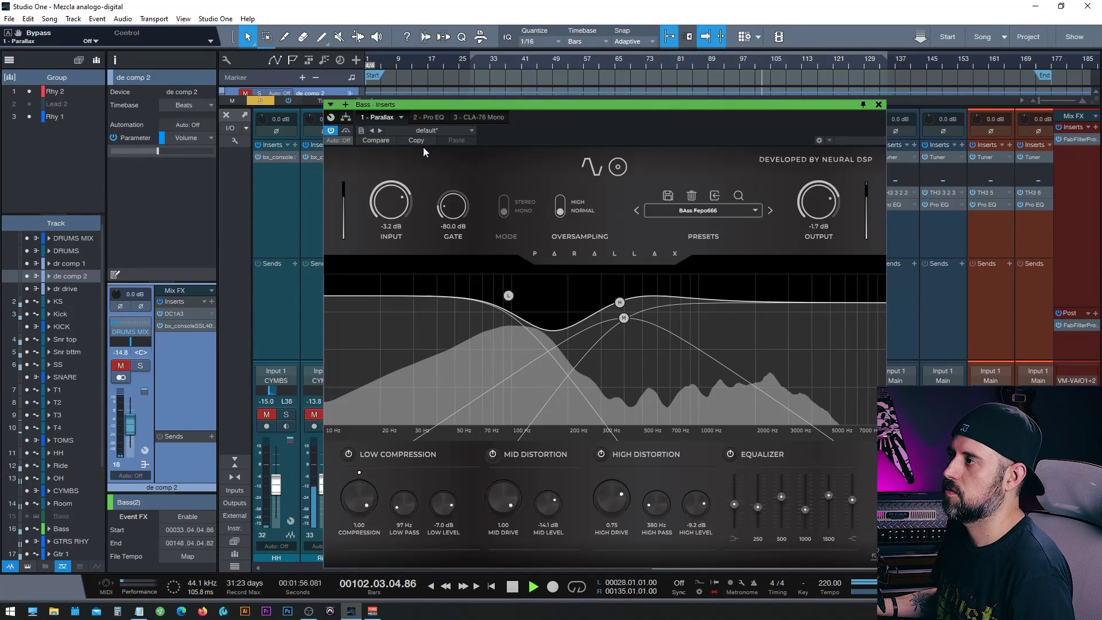
click(346, 131)
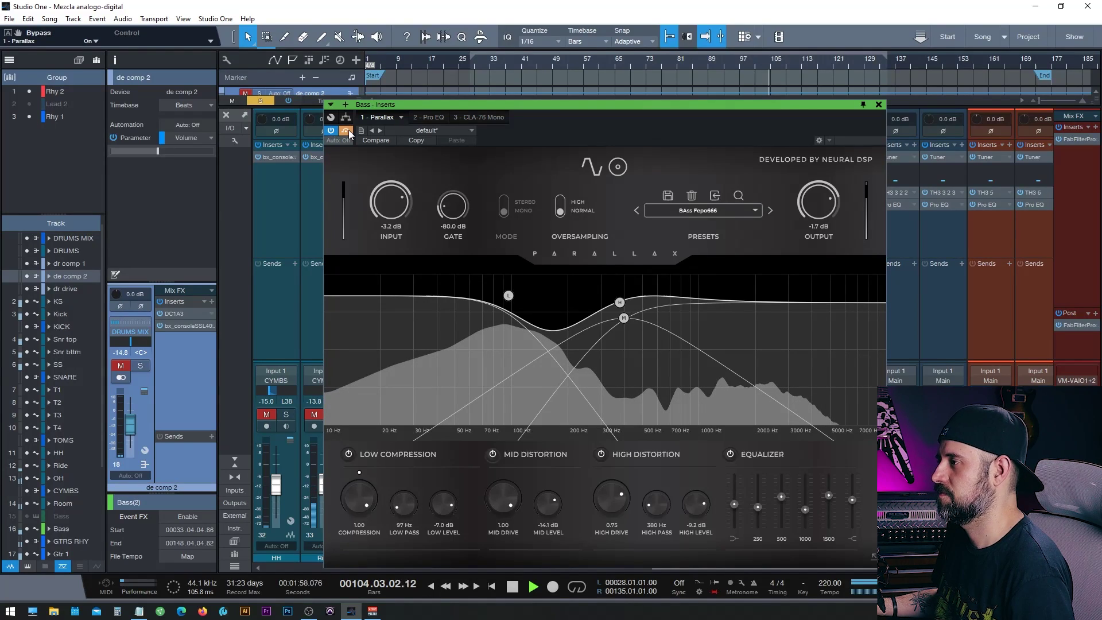
click(346, 131)
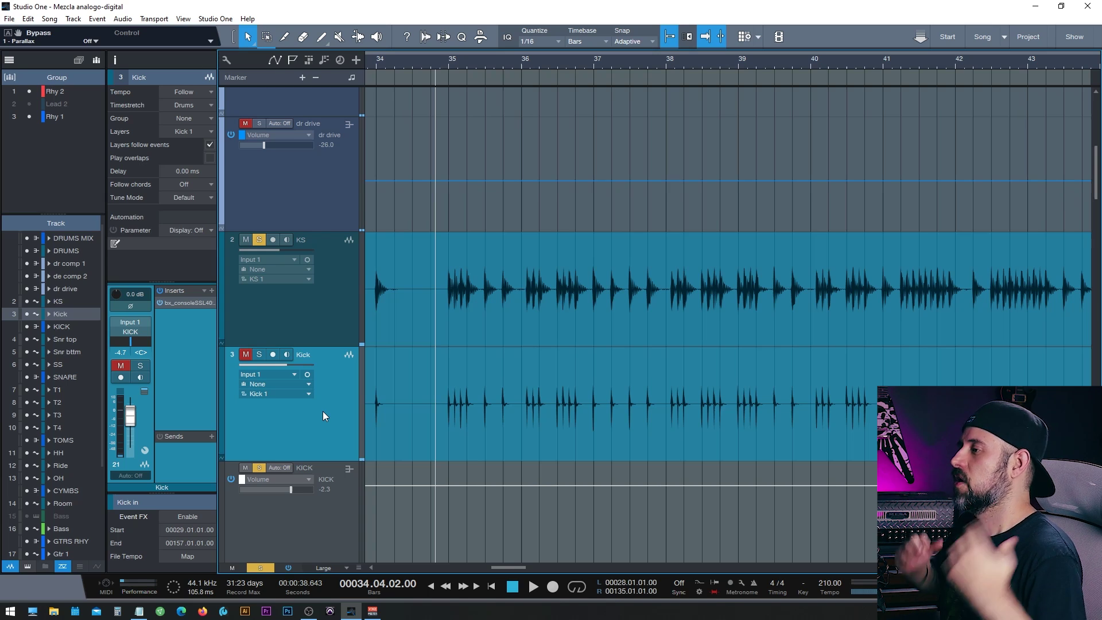
- Solo the Kick track and insert Trigger_2 on it after the bx_console SSL 4000 E
click(263, 355)
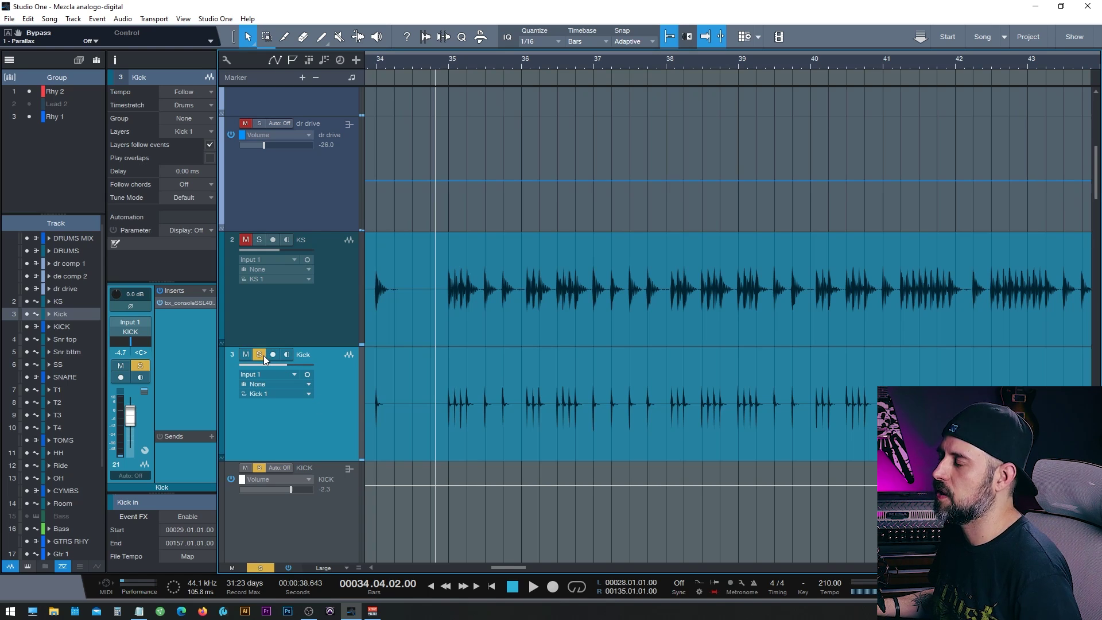
click(211, 290)
text(ssl)
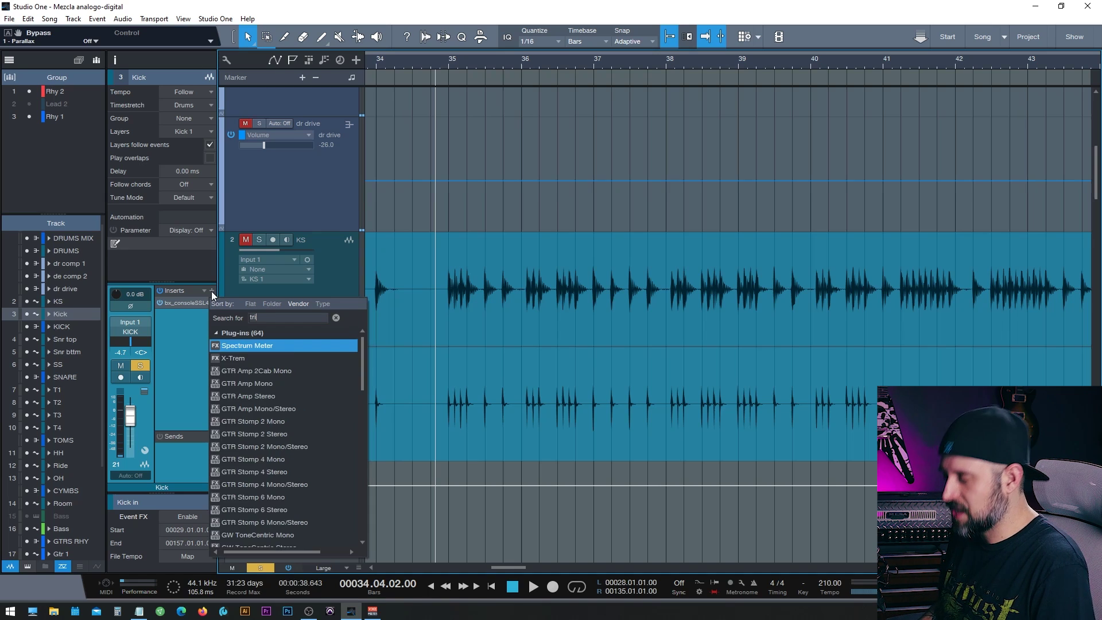
key(Escape)
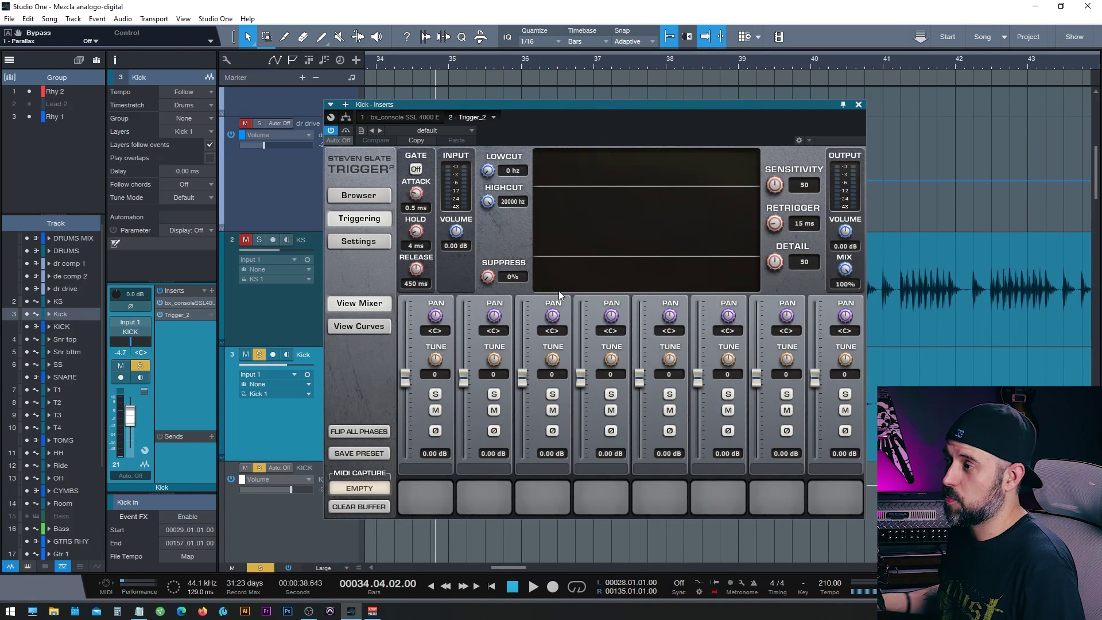
drag(560, 114, 730, 115)
- Set Trigger_2's output mix to 0% while playing the kick
key(space)
drag(1015, 270, 1015, 285)
key(space)
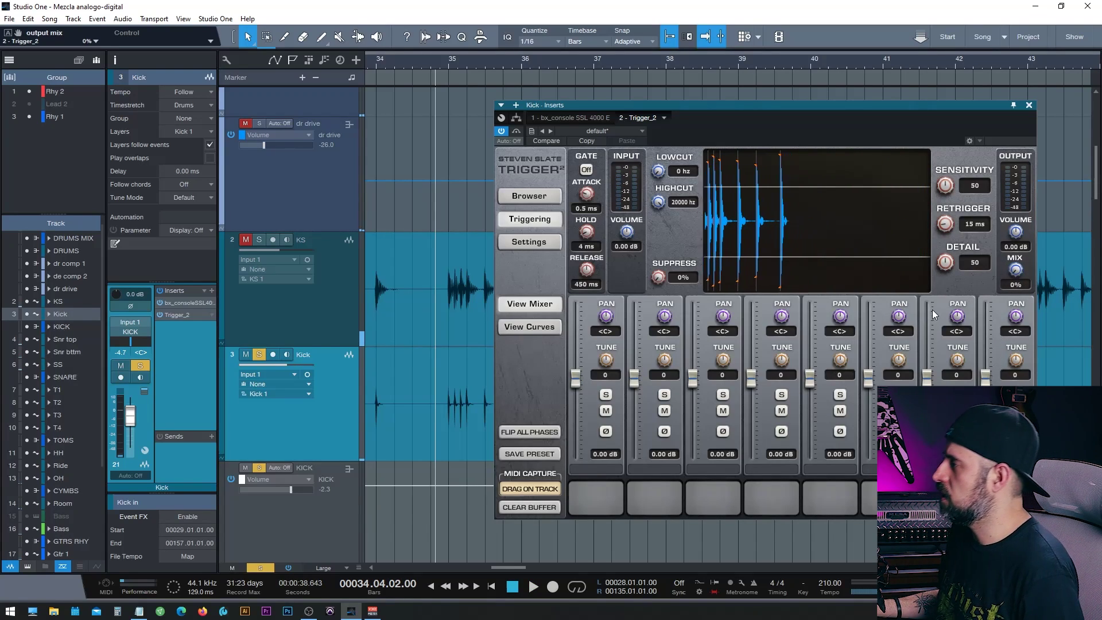
- Set Trigger_2's Detail to 36 during kick playback and restore the output mix to 100%
key(space)
drag(945, 262, 937, 281)
key(space)
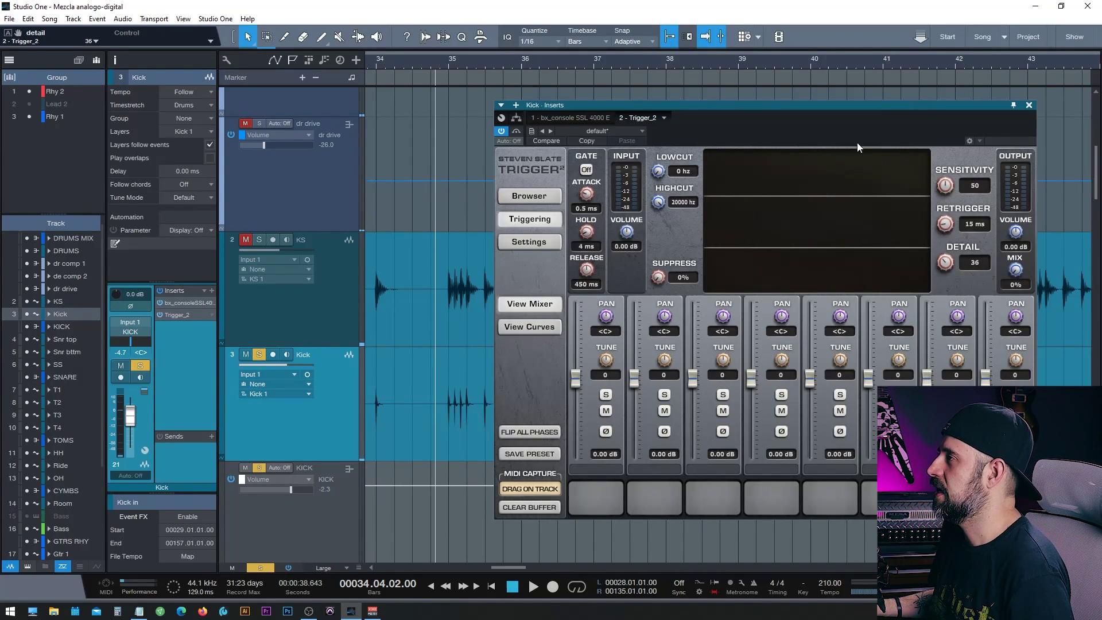
drag(824, 102, 696, 76)
drag(887, 243, 907, 115)
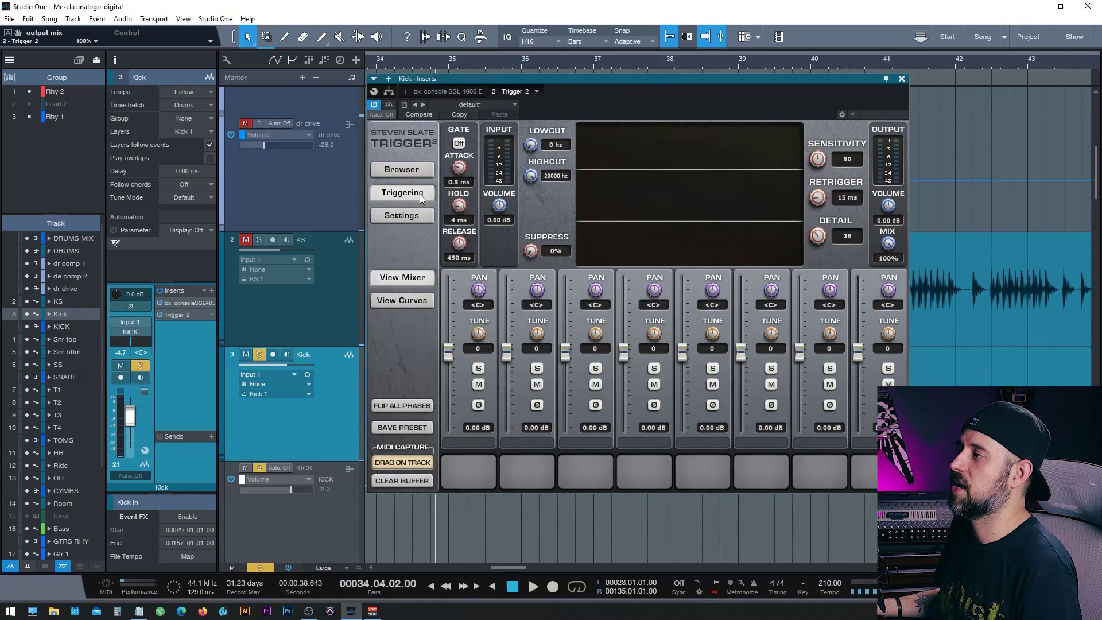
- Browse Trigger_2's samples to the SLAM Kick TCIs folder, select Tama_SC.tci, and enable Audition
click(415, 170)
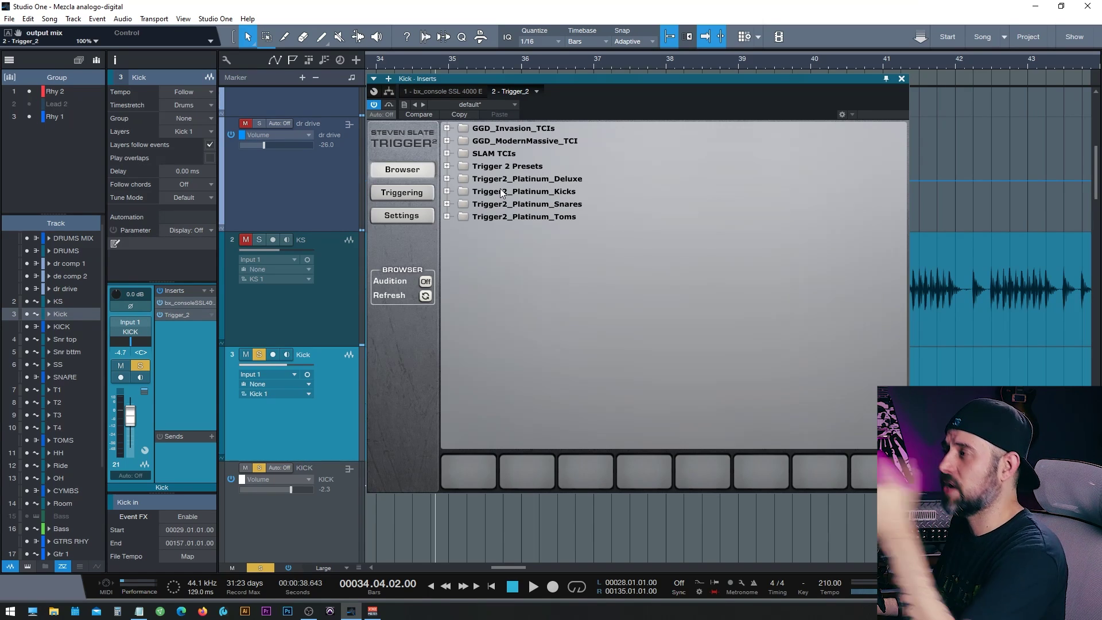
click(446, 153)
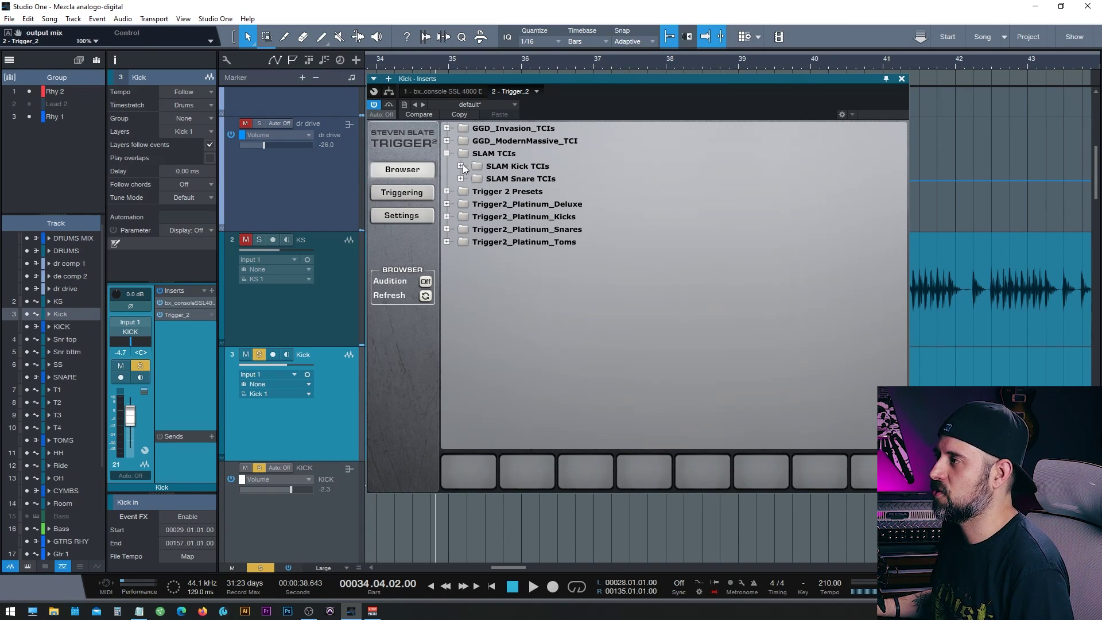
click(460, 166)
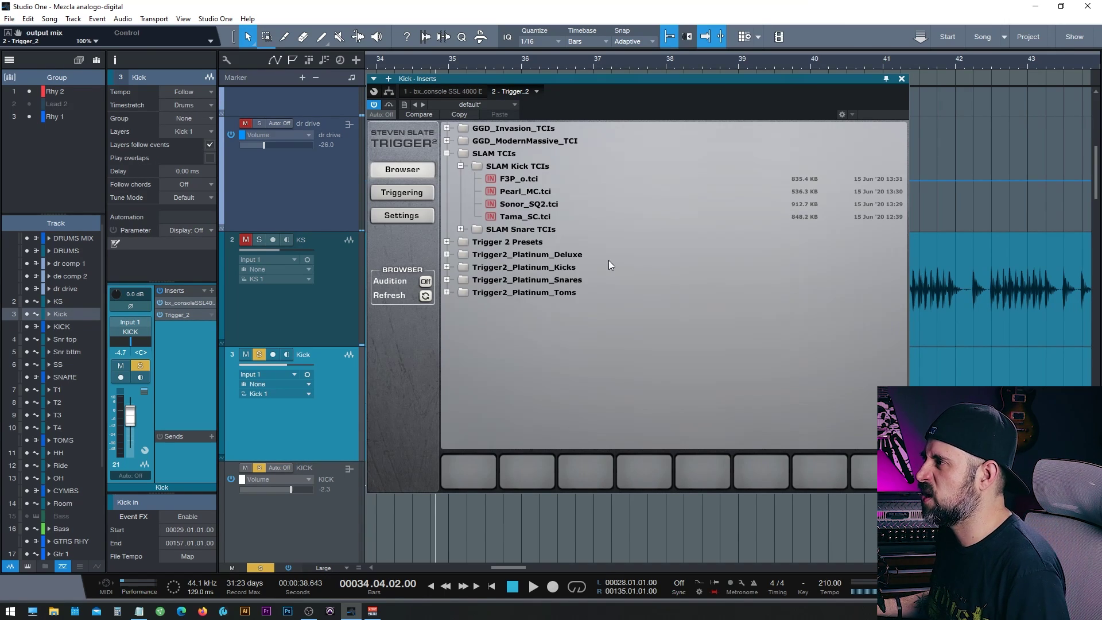
click(498, 218)
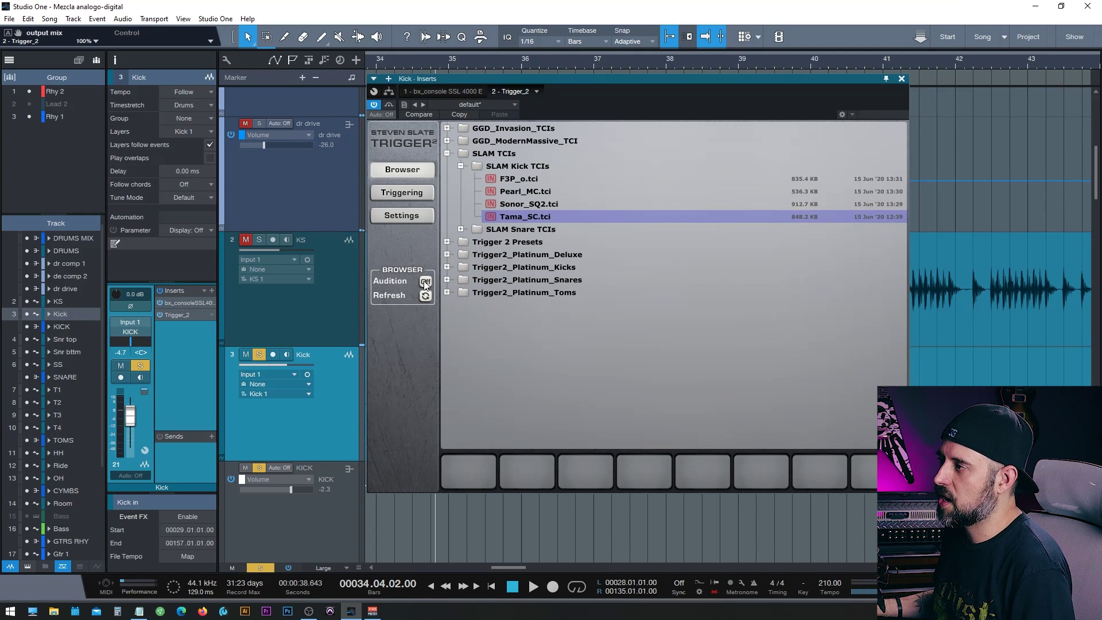
click(425, 281)
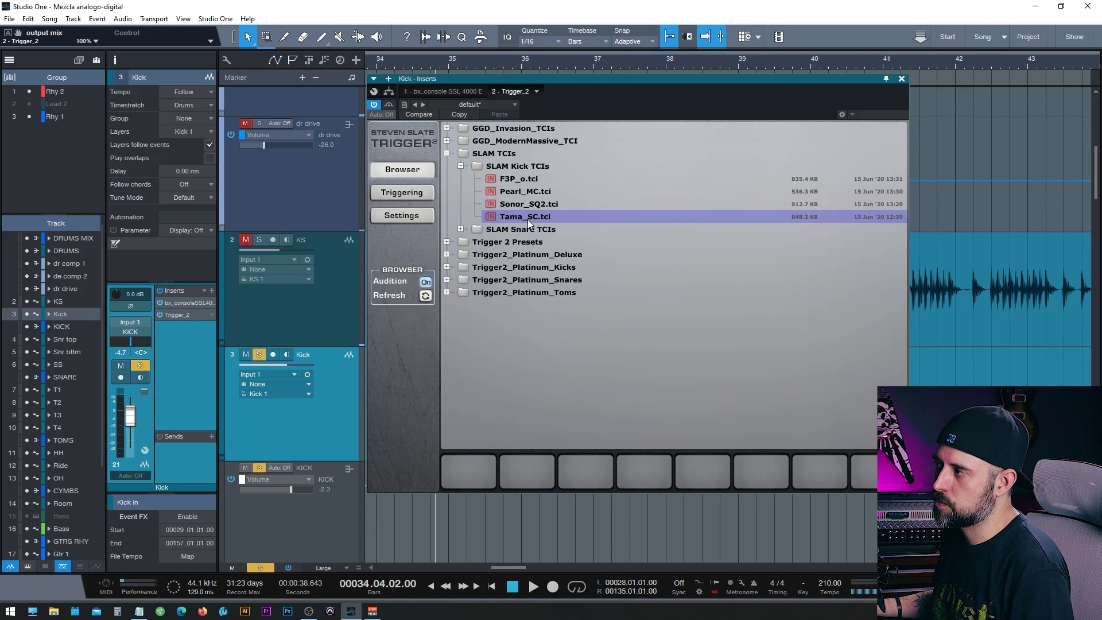
- Audition the SLAM kick samples and load Sonor_SQ2.tci into Trigger_2's first sample slot
click(516, 203)
click(507, 190)
click(508, 180)
click(504, 218)
click(507, 203)
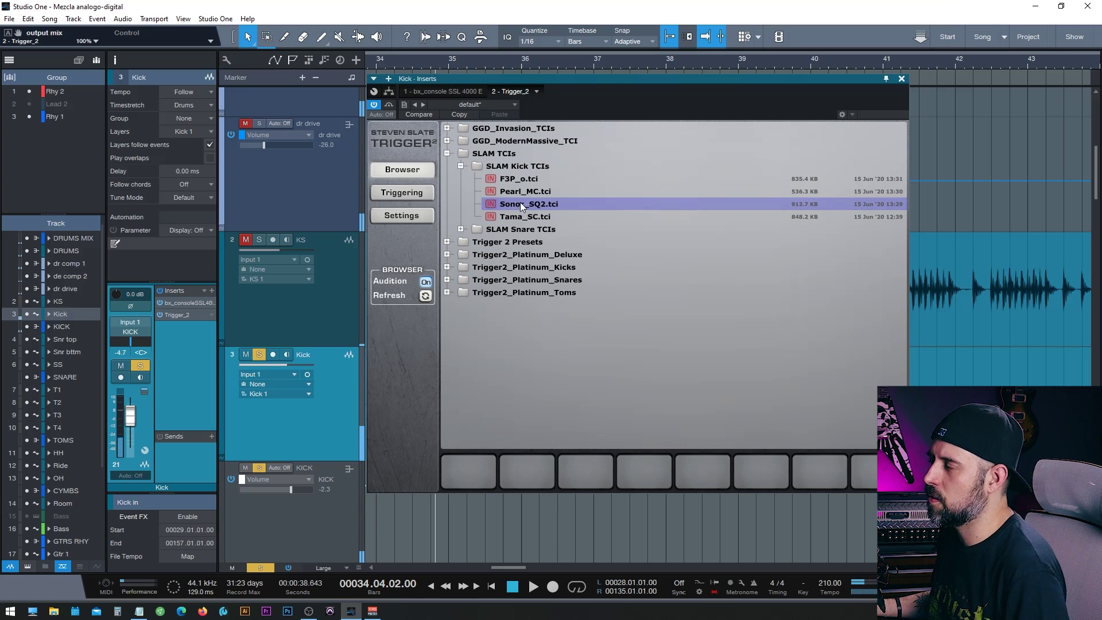
drag(525, 206, 479, 470)
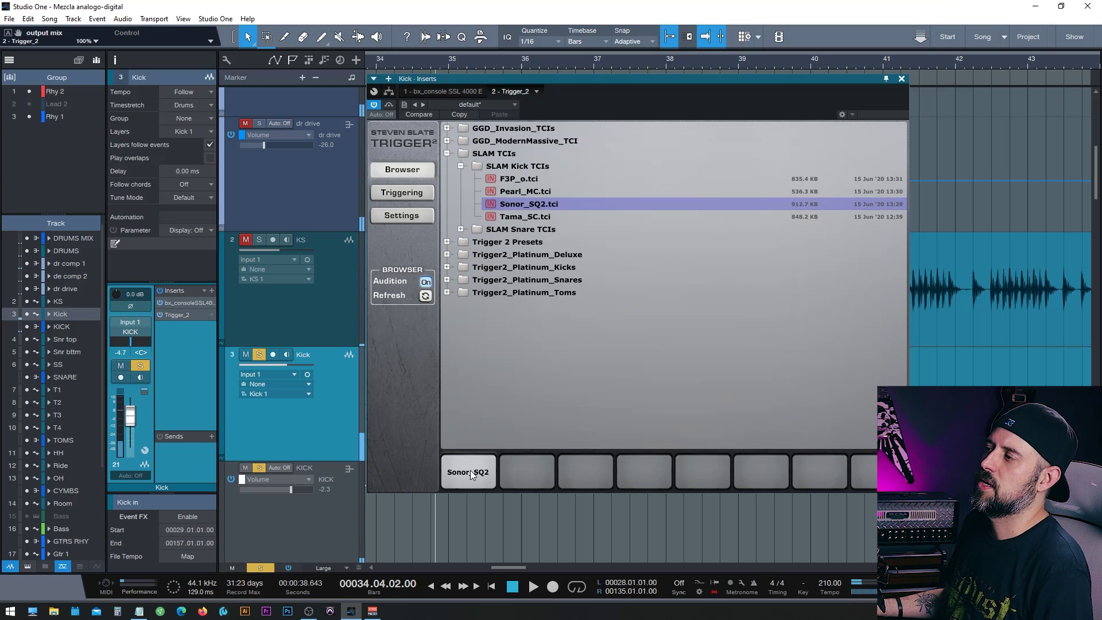
- Play the kick with the loaded sample and examine Trigger_2's triggering controls and sample curves
key(space)
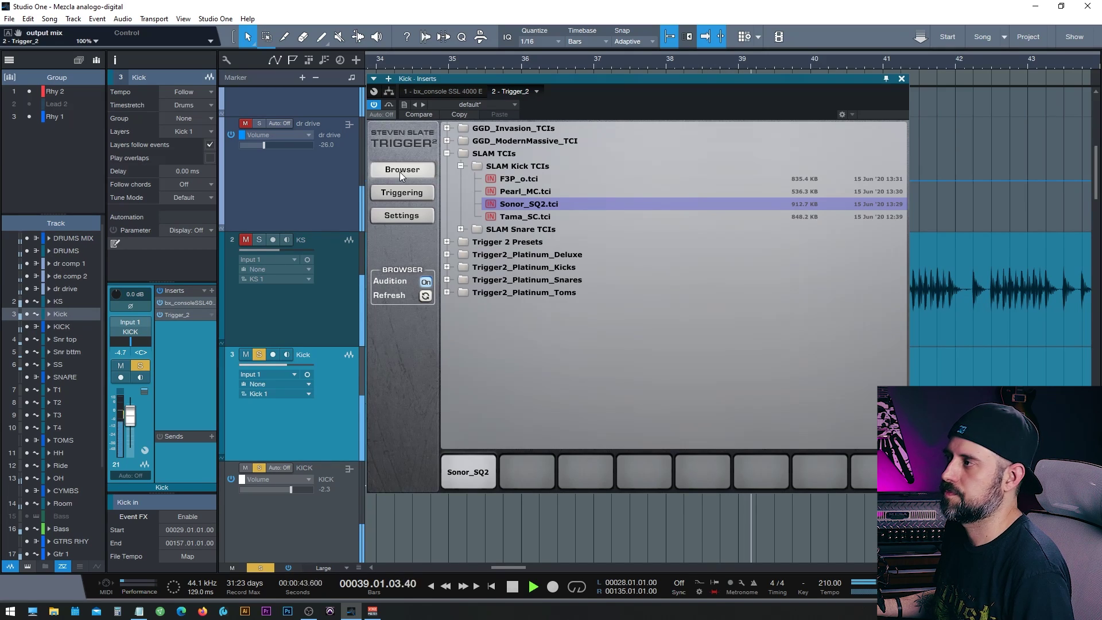
key(space)
click(415, 196)
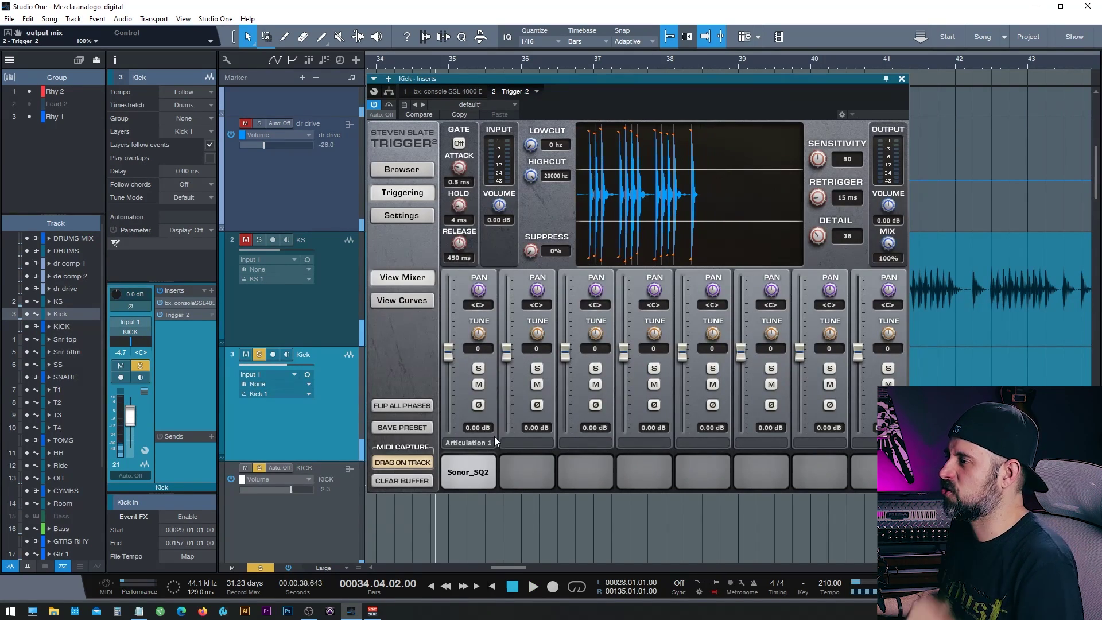
click(403, 301)
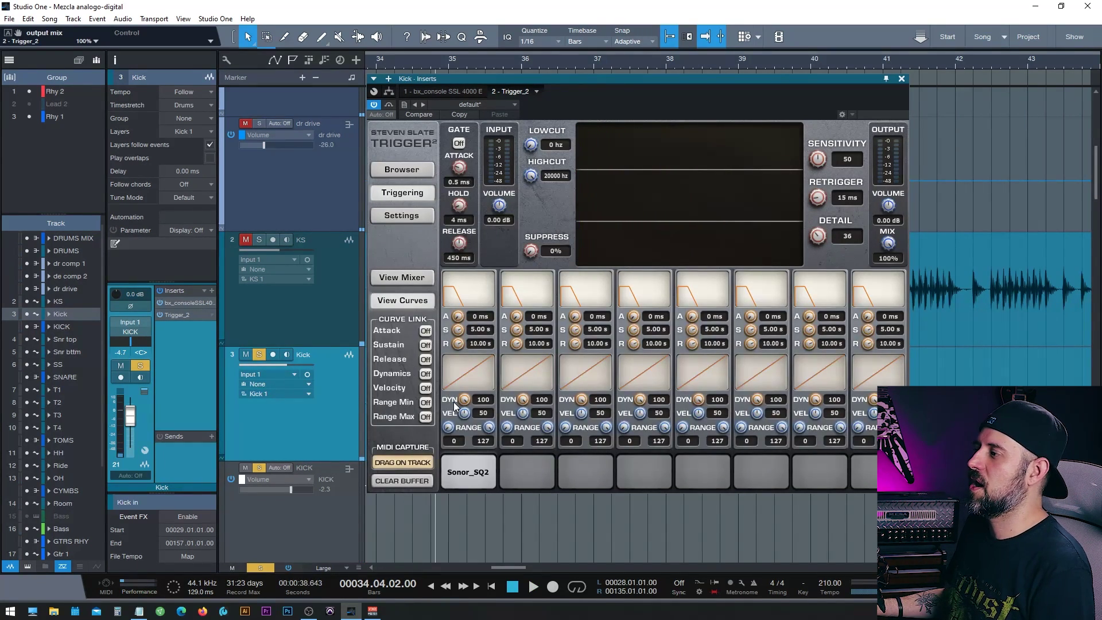
- Try velocity 100 and minimum range 127 on Trigger_2's first sample during kick playback, and restore them to 50 and 0
drag(464, 414, 531, 118)
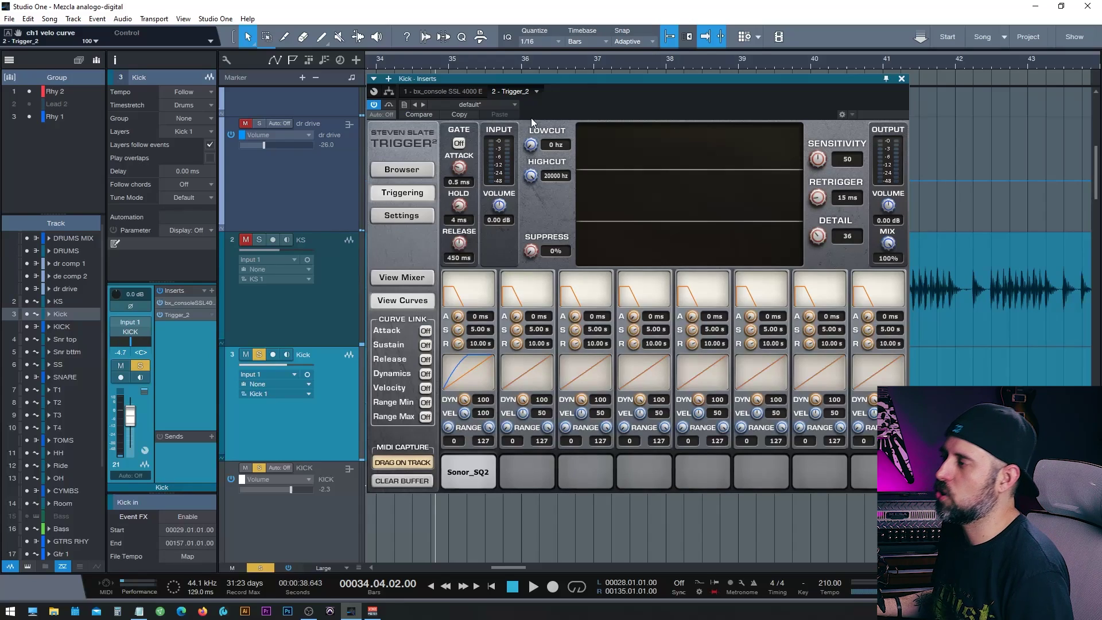
drag(452, 428, 449, 205)
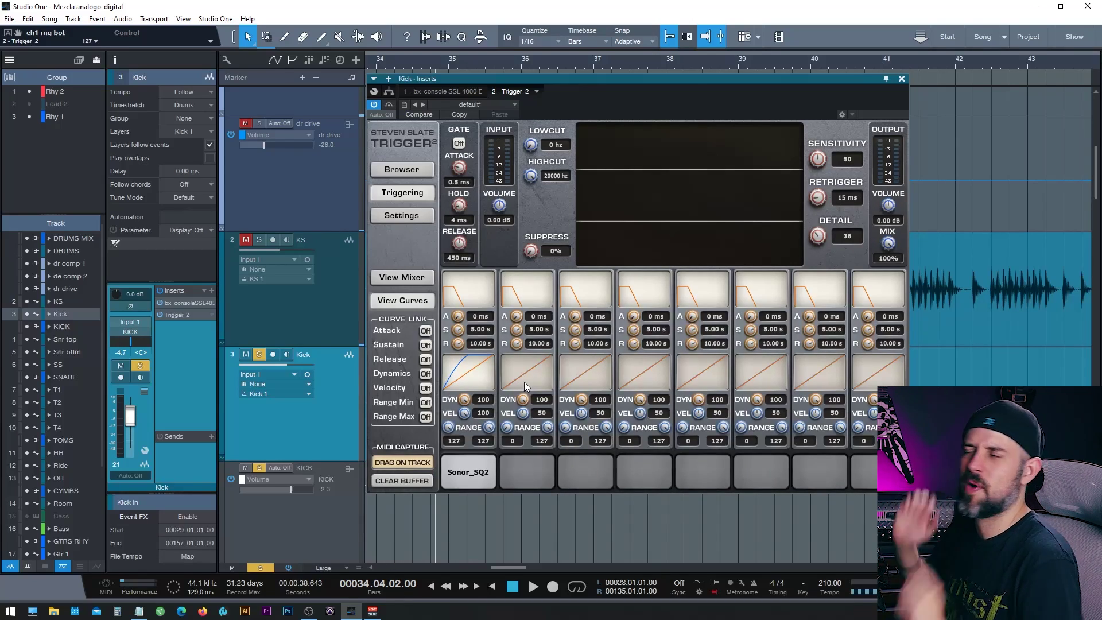
key(space)
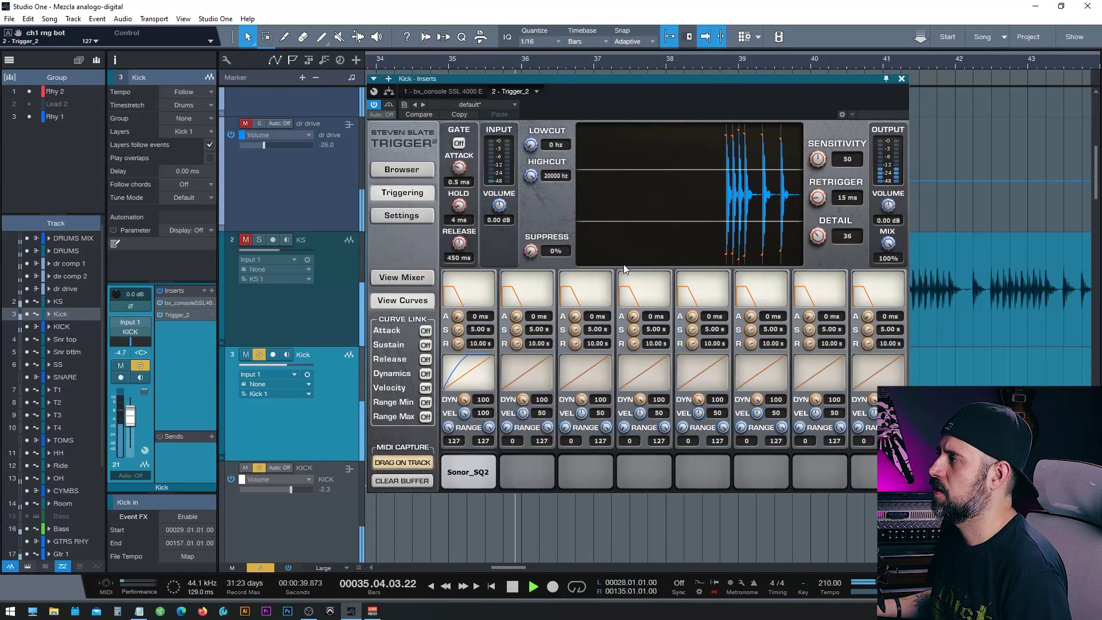
key(space)
double_click(465, 414)
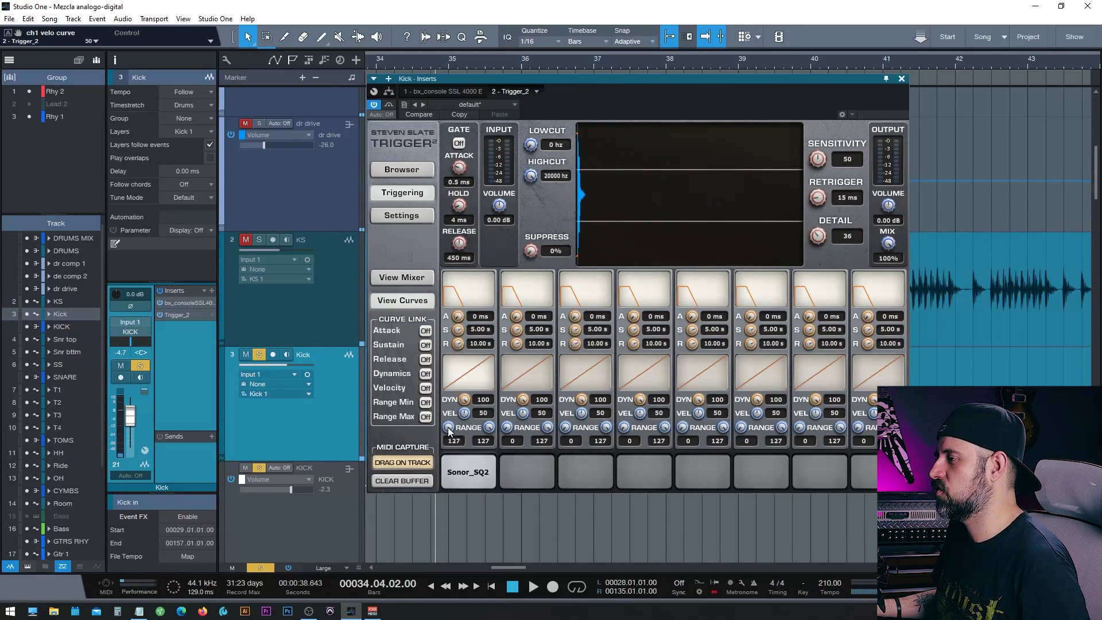
double_click(448, 428)
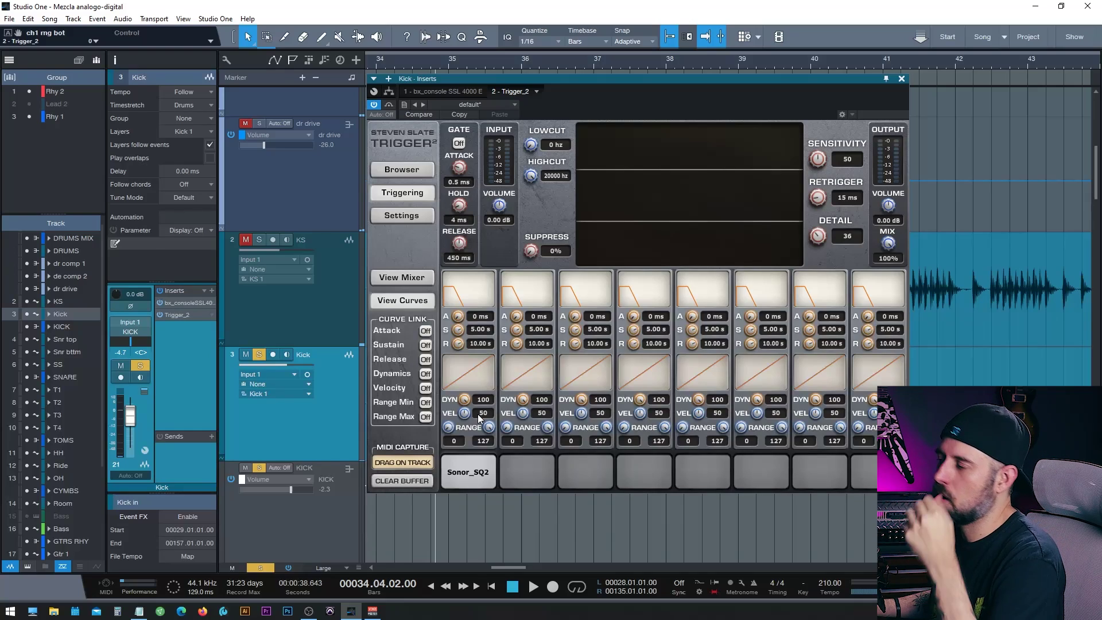
- Try limiting the first sample's trigger range to 60–66 during kick playback, and restore it to 0–127
drag(488, 428, 484, 488)
drag(449, 435, 456, 366)
drag(483, 432, 491, 428)
key(space)
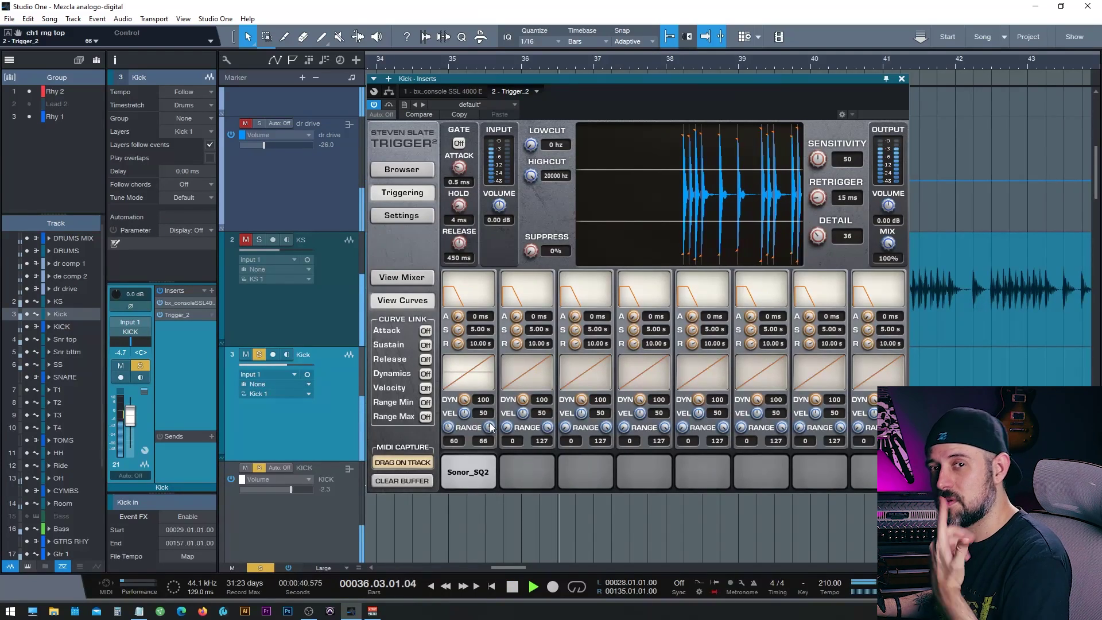
key(space)
double_click(489, 427)
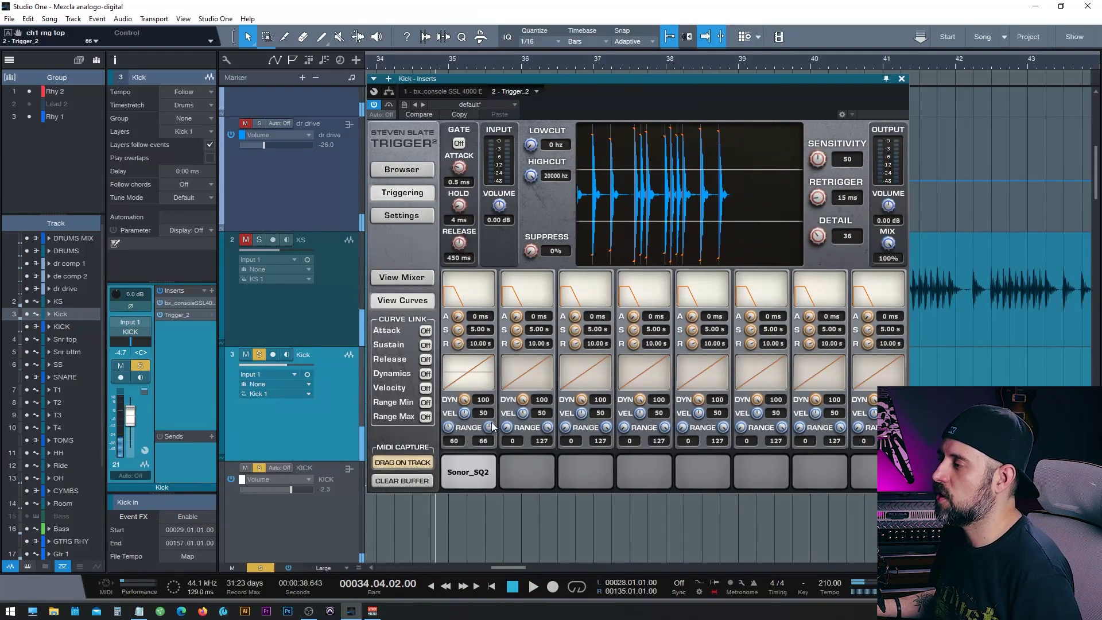
double_click(447, 428)
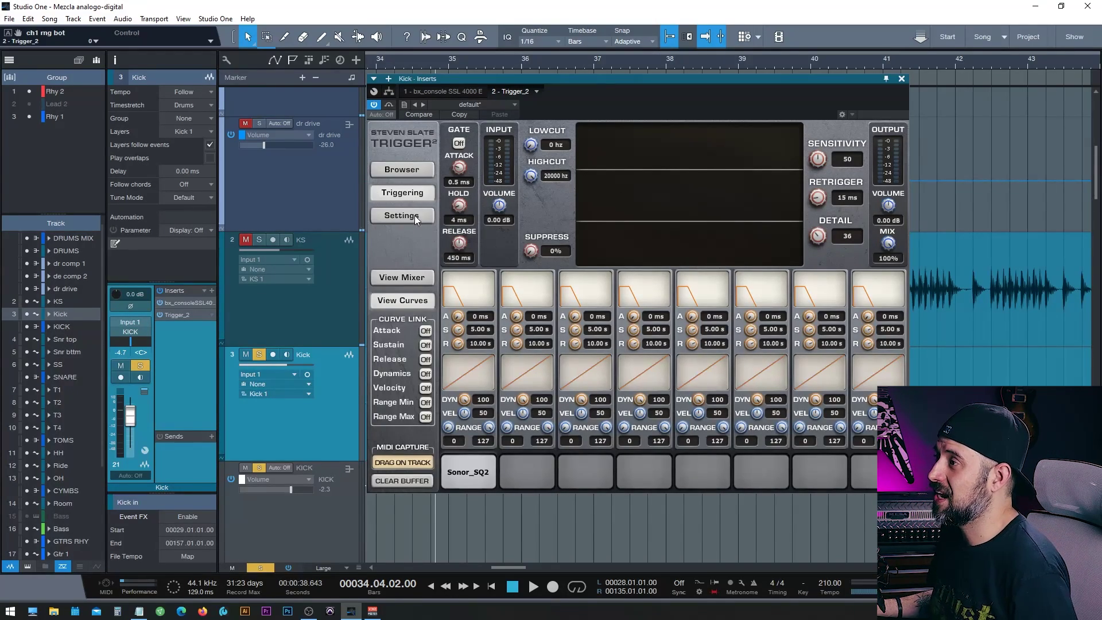
- Show Trigger_2's sample mixer, and add an instrument track named Drums below the dr drive channel
click(417, 279)
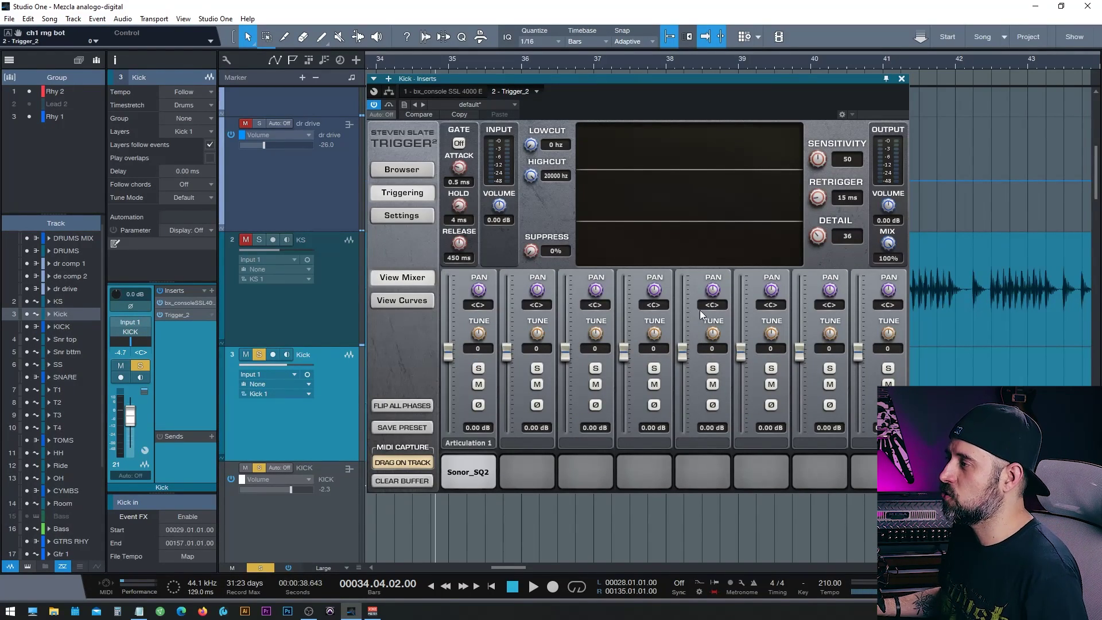
scroll(975, 314, down, 3)
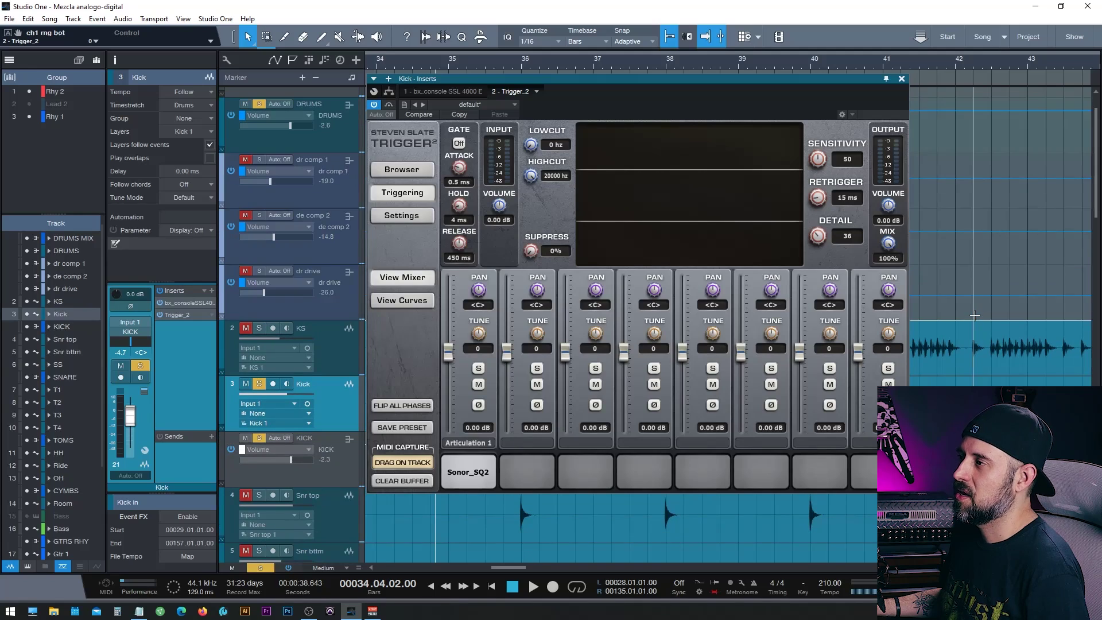
click(304, 329)
click(327, 313)
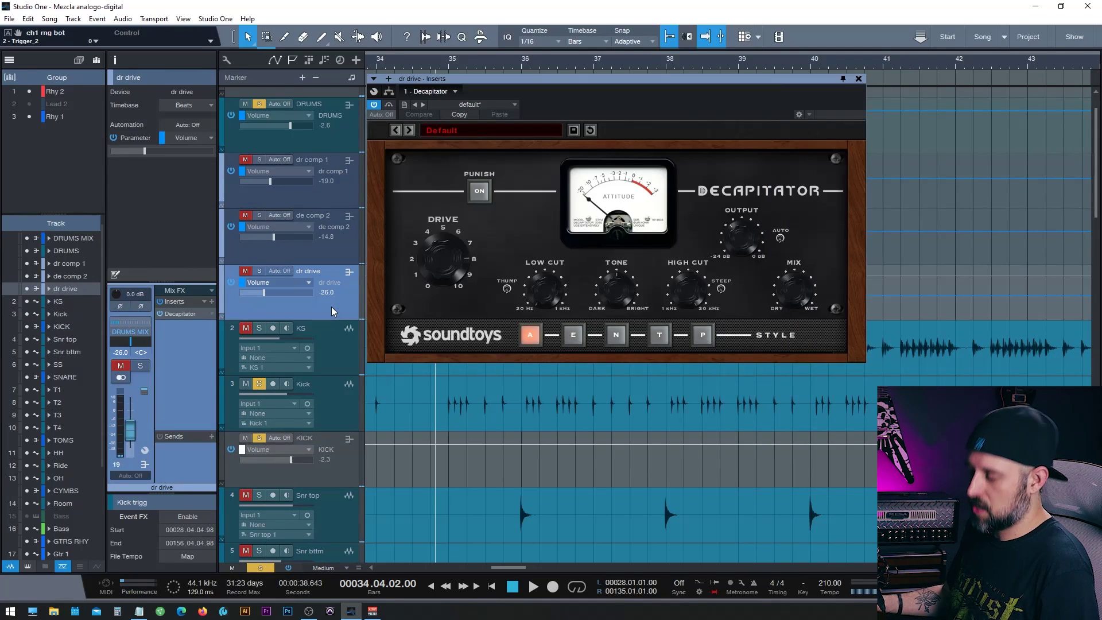
click(859, 78)
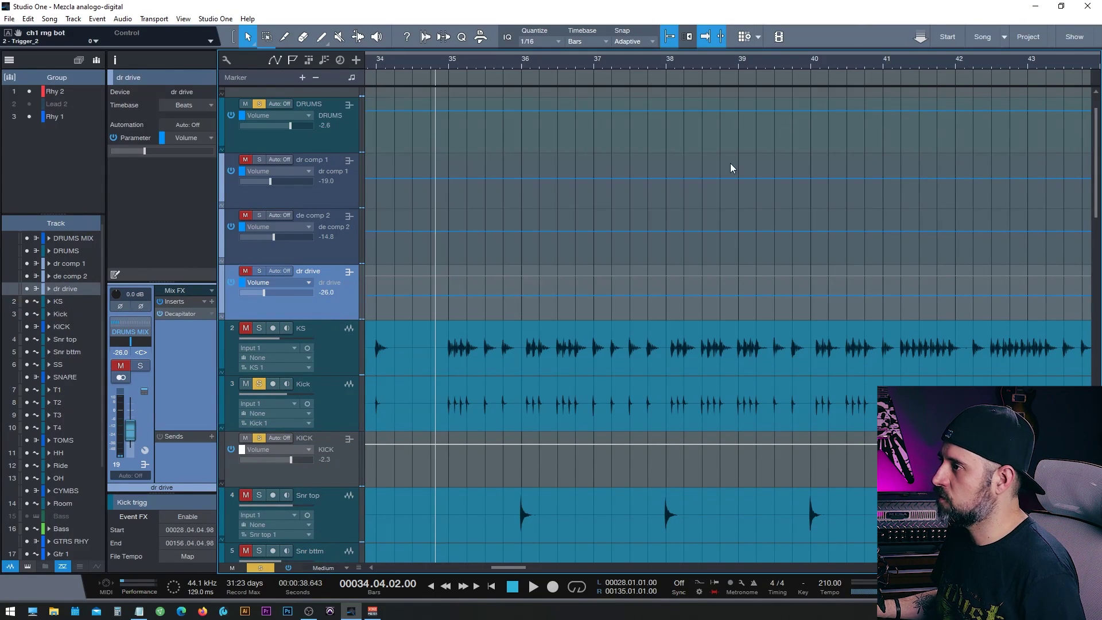
key(t)
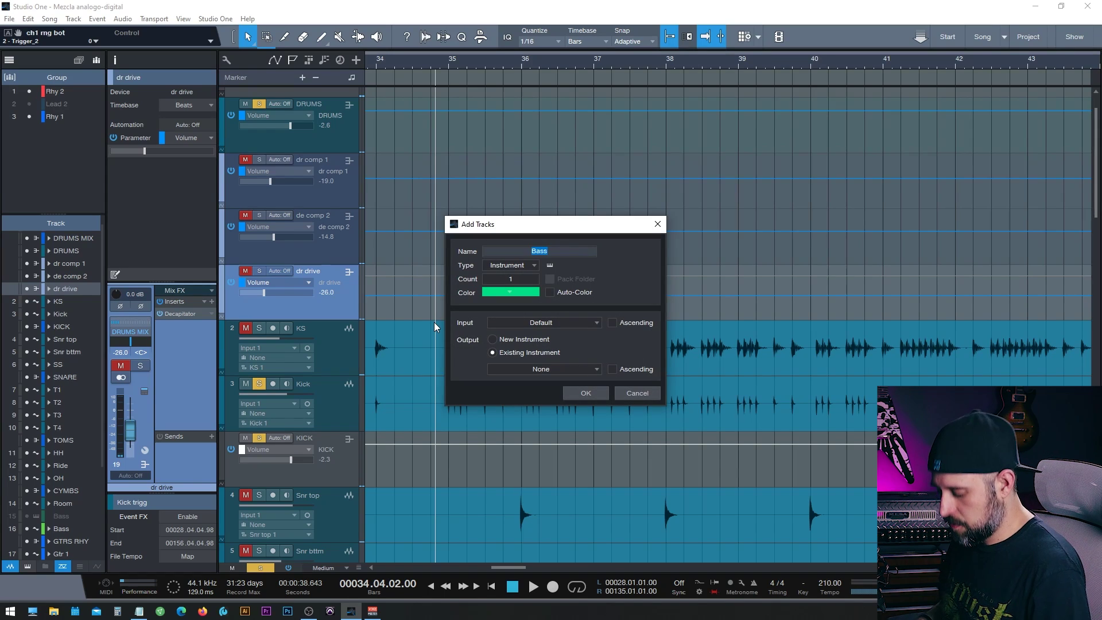
text(Drums)
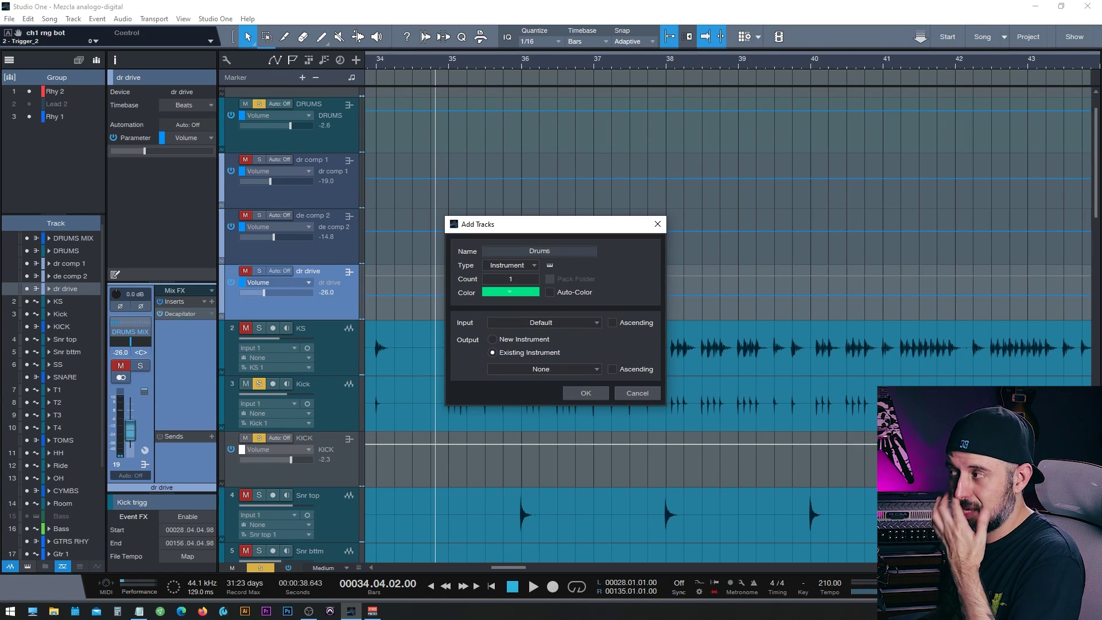
key(Return)
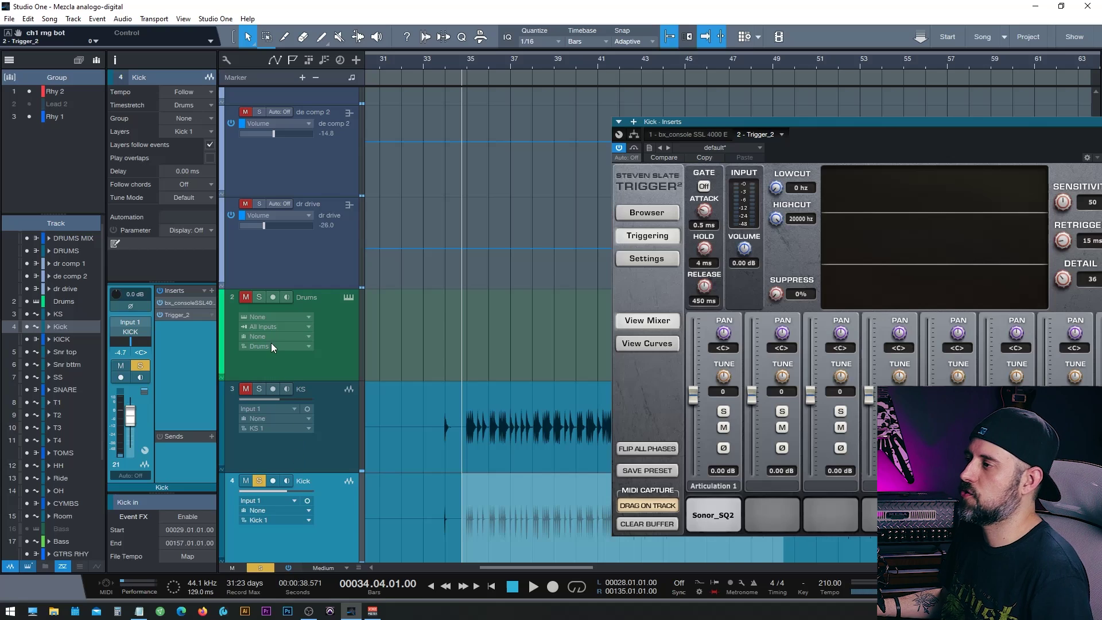
- Place Trigger_2's captured MIDI on the Drums track and move the event's start to bar 1
click(329, 328)
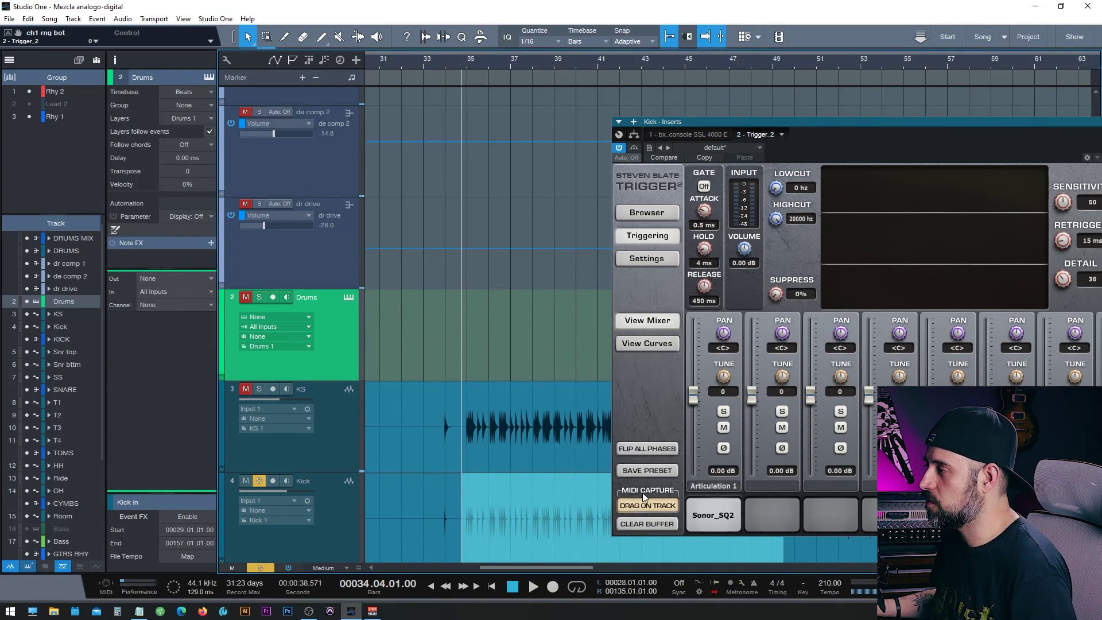
drag(640, 510, 481, 324)
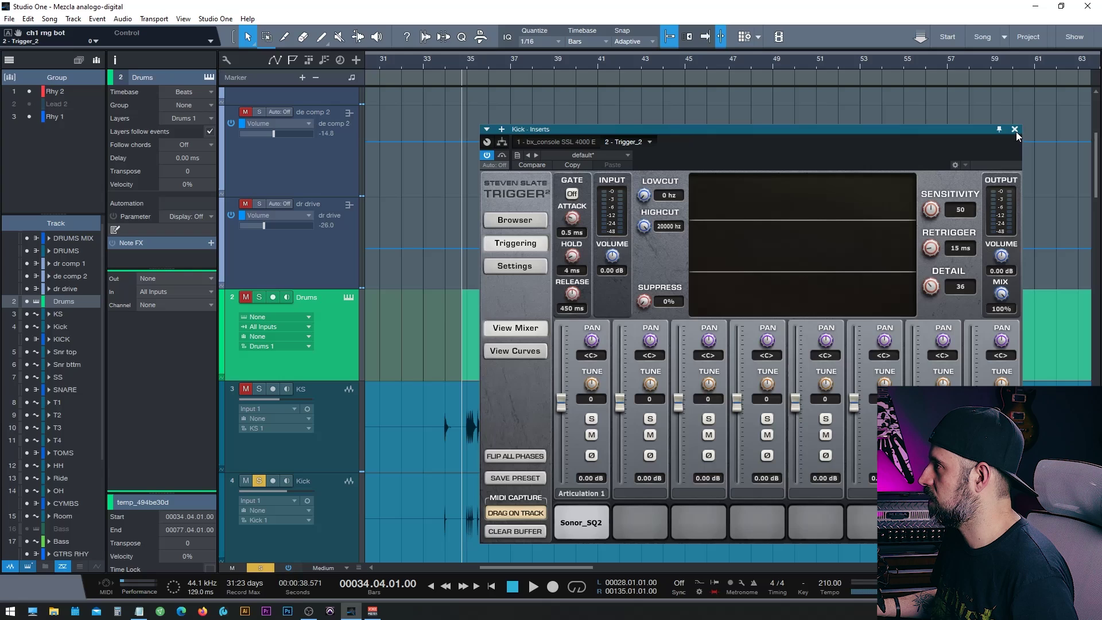
click(1015, 129)
scroll(497, 380, down, 3)
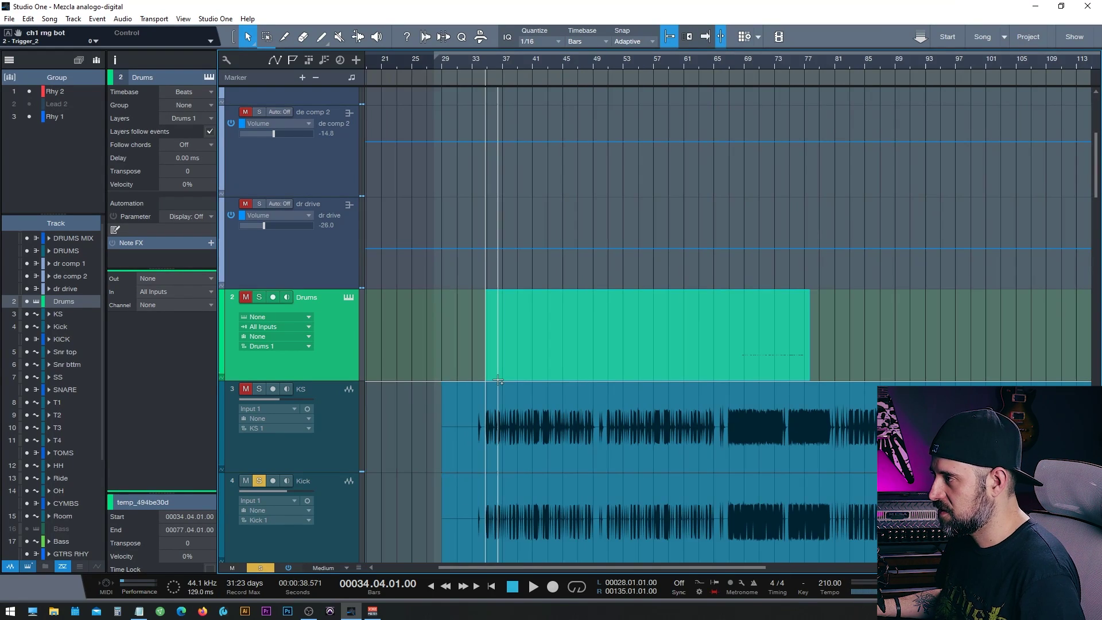
drag(545, 347, 507, 352)
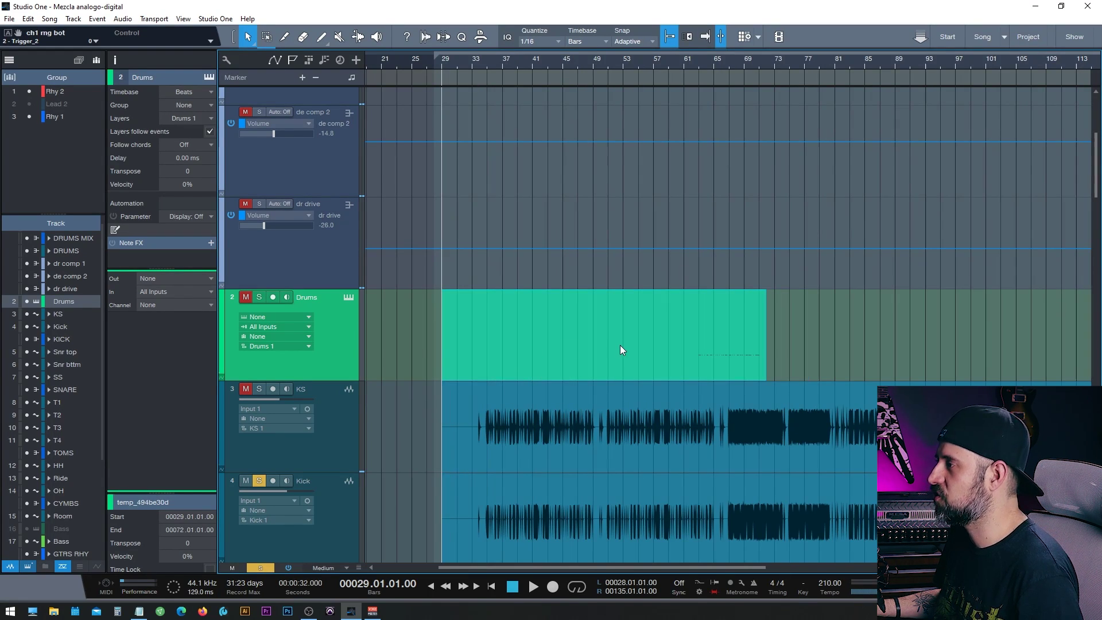
drag(721, 357, 500, 364)
- Examine how the captured MIDI note near bar 35 lines up with the Kick and KS waveforms
scroll(500, 364, up, 5)
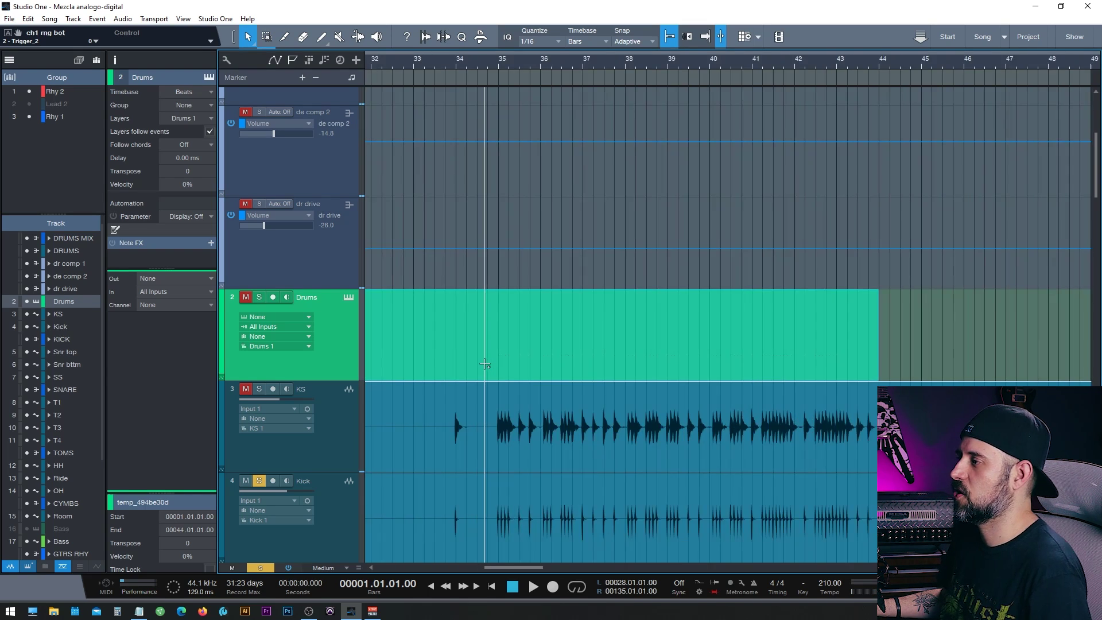
scroll(518, 363, down, 6)
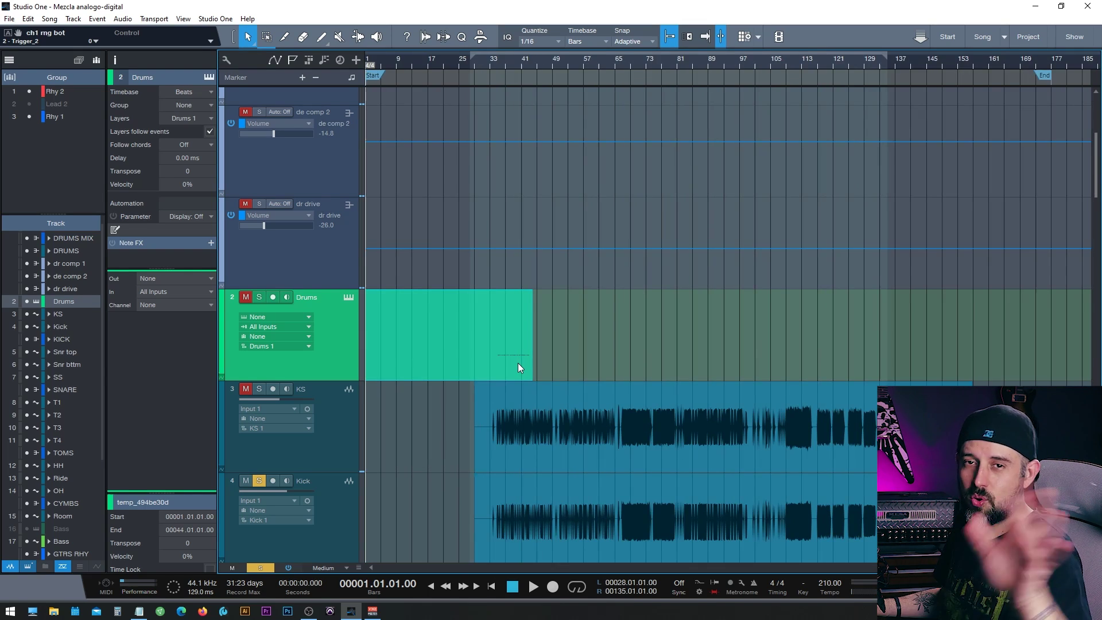
scroll(494, 359, up, 5)
scroll(665, 170, up, 3)
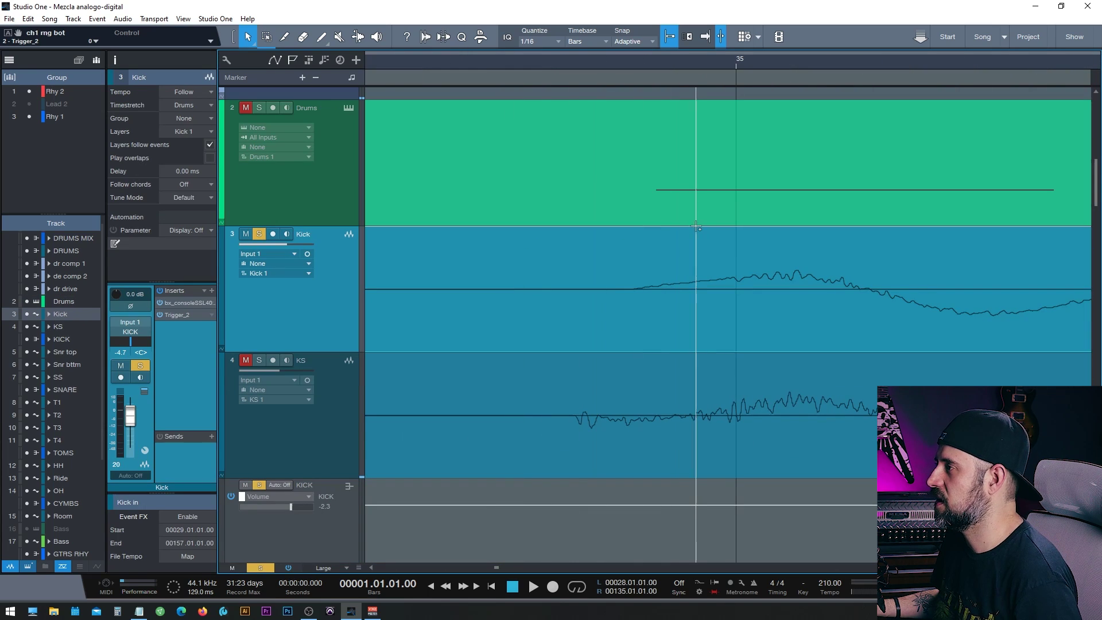
scroll(626, 287, down, 3)
scroll(631, 288, up, 4)
scroll(640, 289, down, 4)
scroll(721, 276, up, 5)
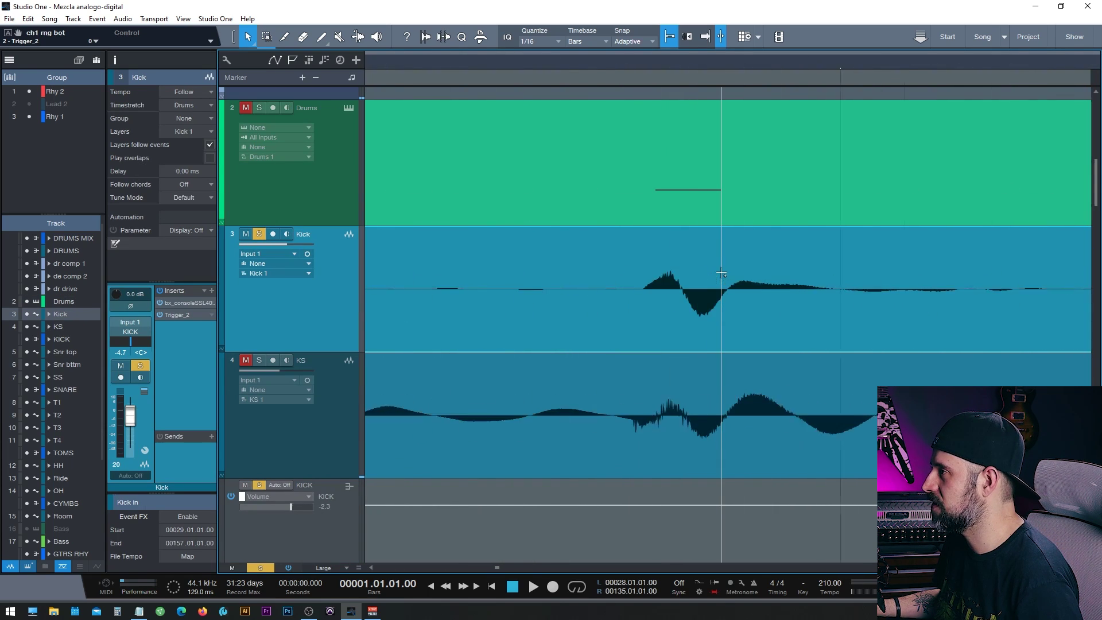
scroll(722, 273, down, 4)
scroll(721, 274, down, 10)
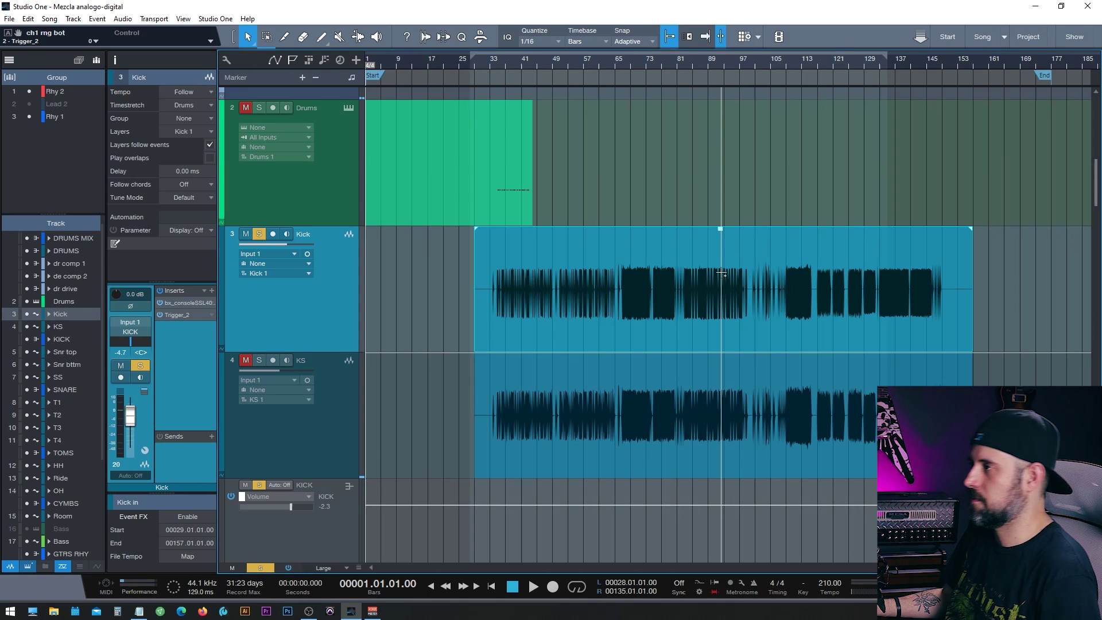
scroll(481, 315, up, 1)
- Undo the Drums track and its MIDI capture, and turn off the Kick track's solo
click(431, 218)
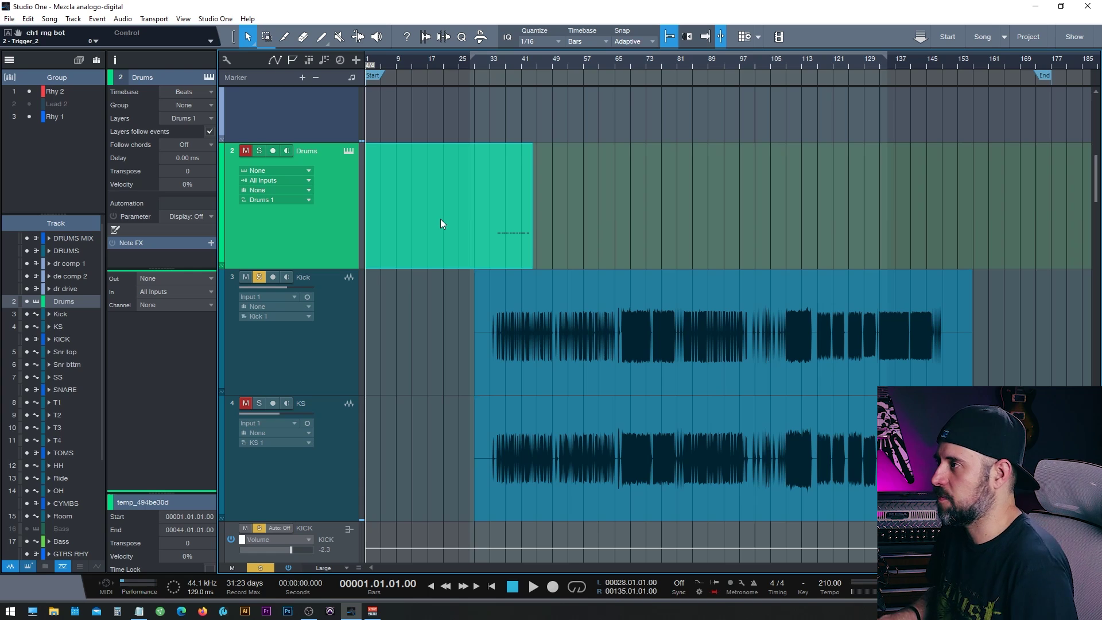
key(ctrl+z)
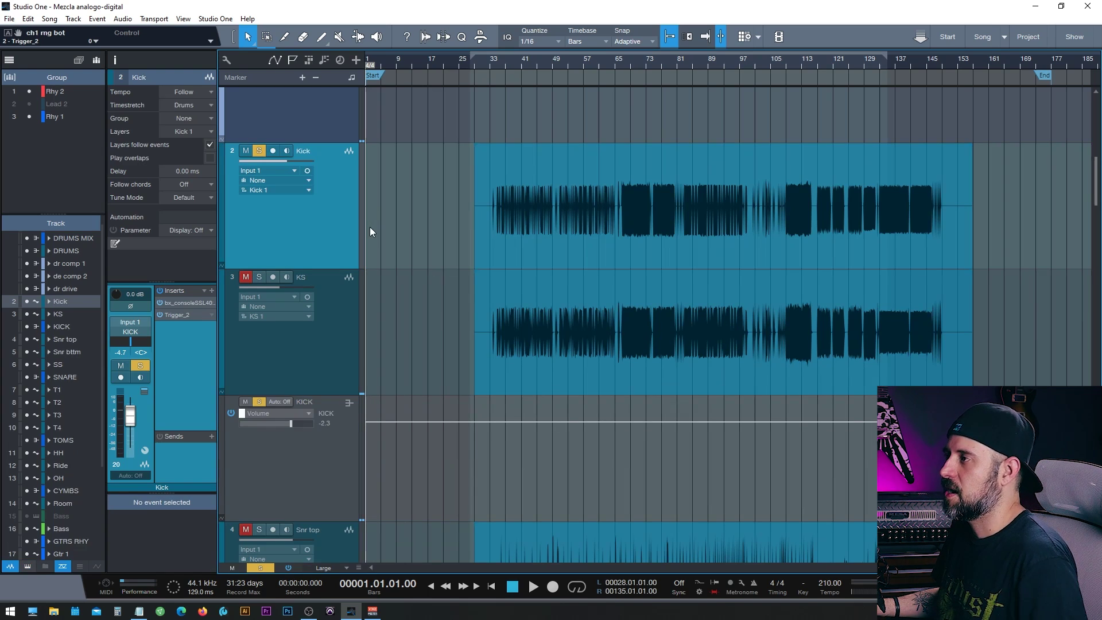
scroll(490, 201, down, 1)
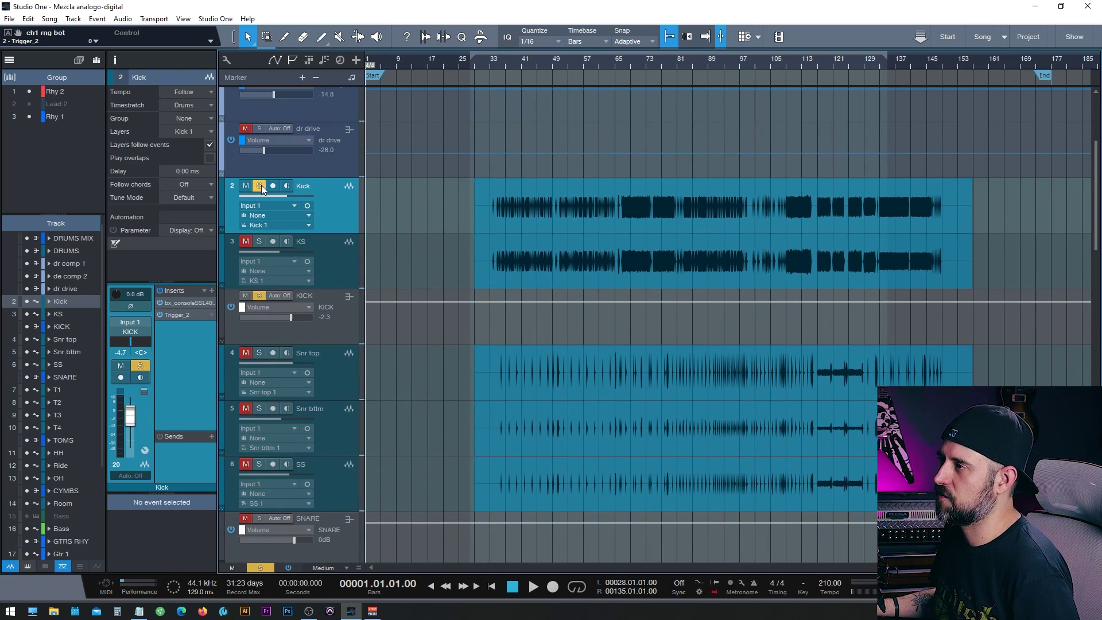
click(261, 185)
scroll(338, 217, down, 1)
- Show the mixer, close the SNARE bus's FabFilter Pro-Q 2 window, and solo the SNARE bus
key(F3)
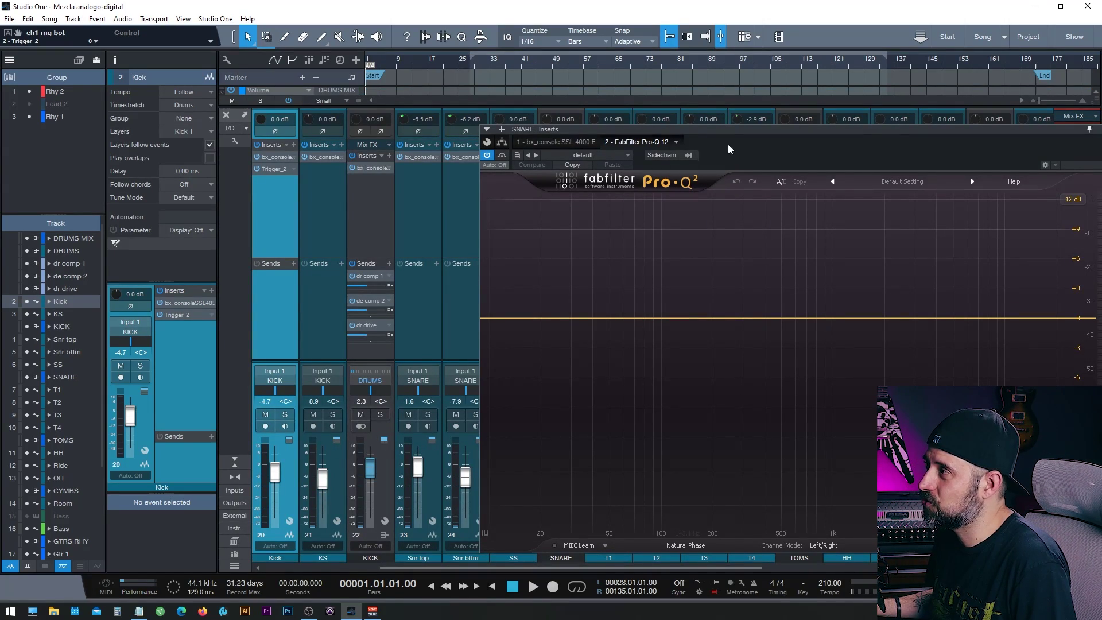
drag(737, 125, 596, 119)
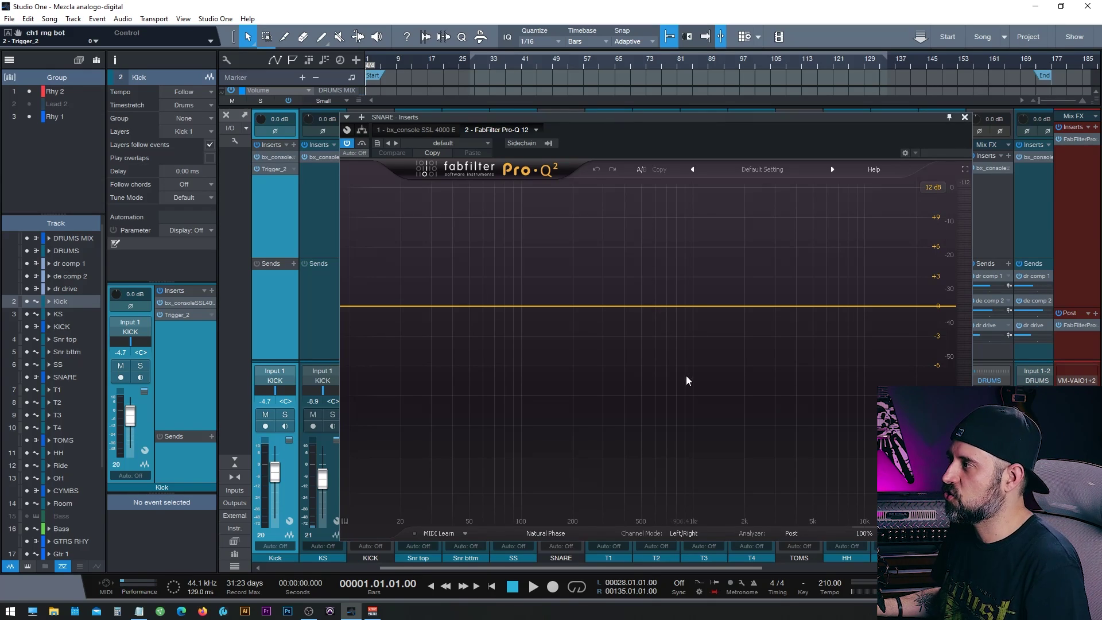
key(space)
key(space)
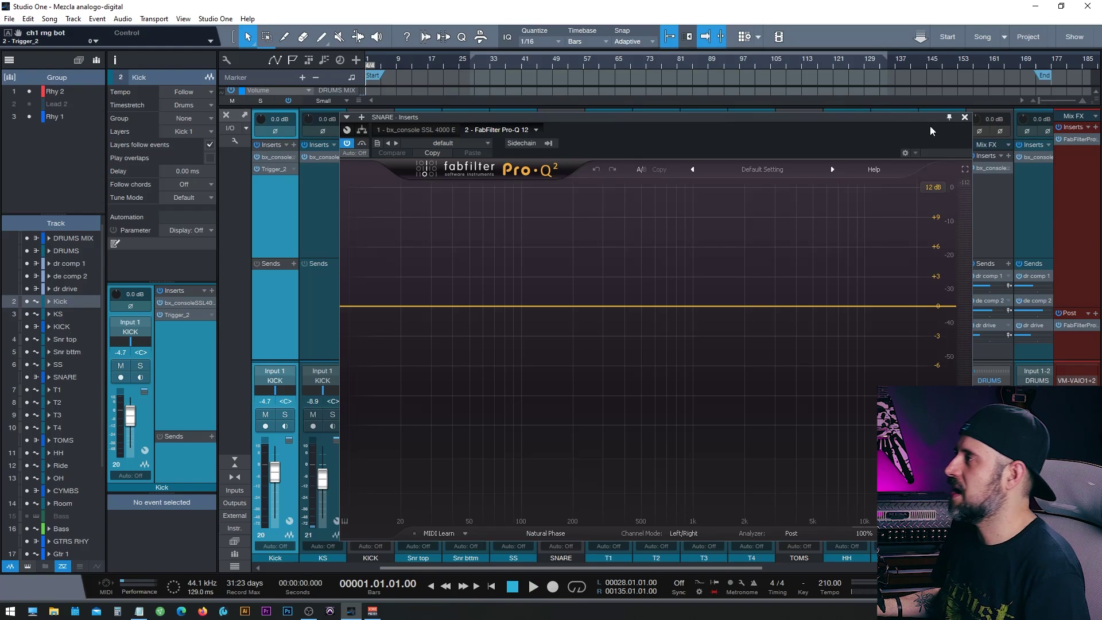
click(963, 117)
click(571, 414)
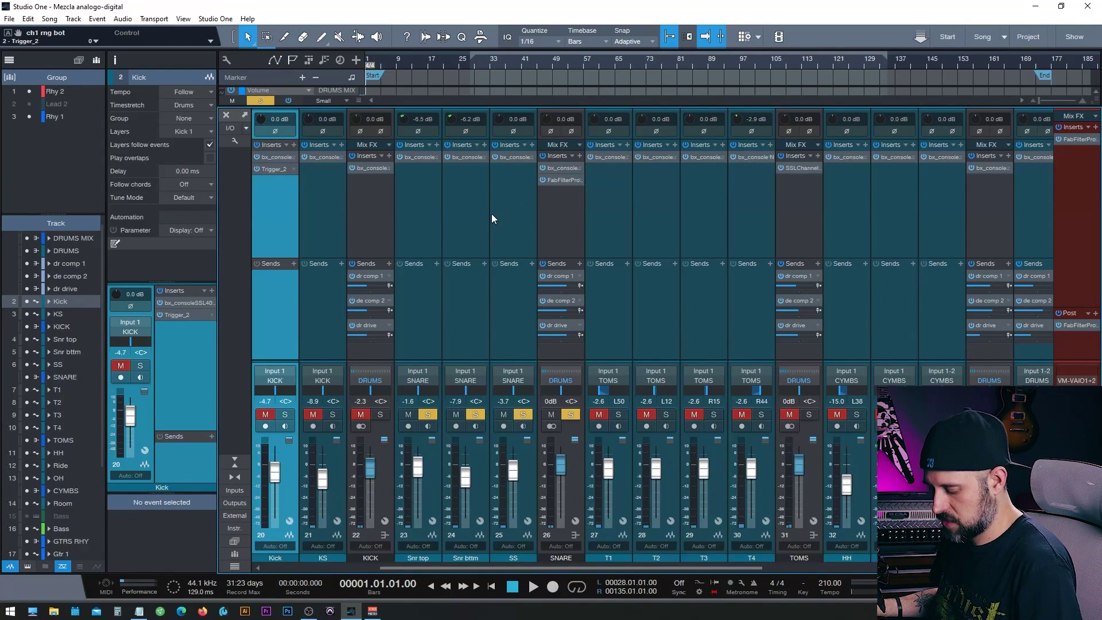
- Play the soloed snare from bar 39 and examine its spectrum in the SNARE bus's FabFilter Pro-Q 2
key(F2)
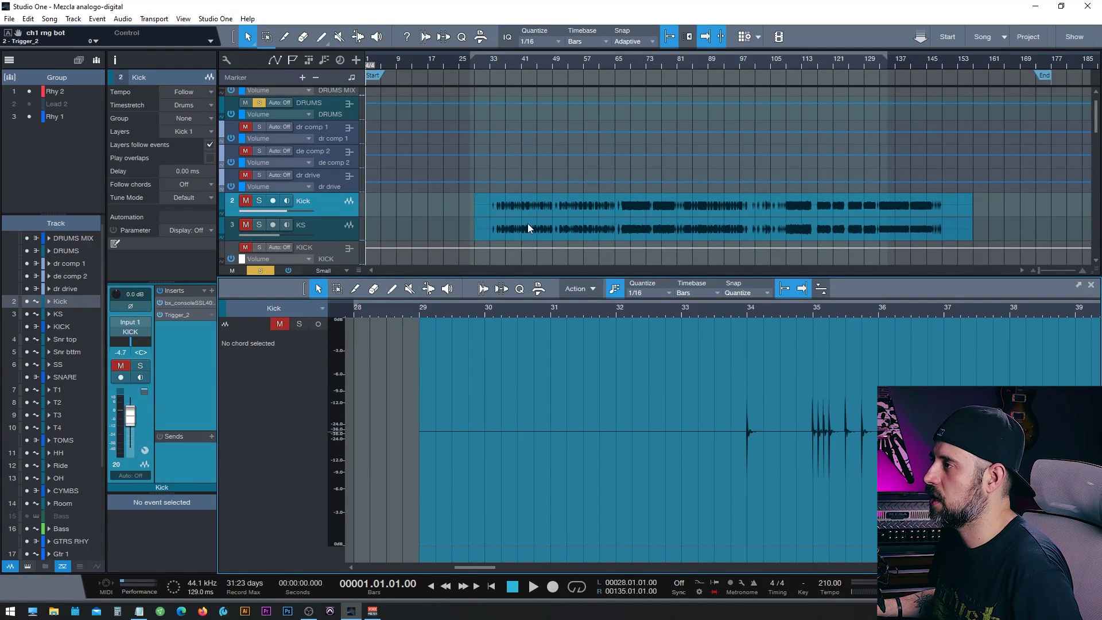
click(513, 215)
key(F3)
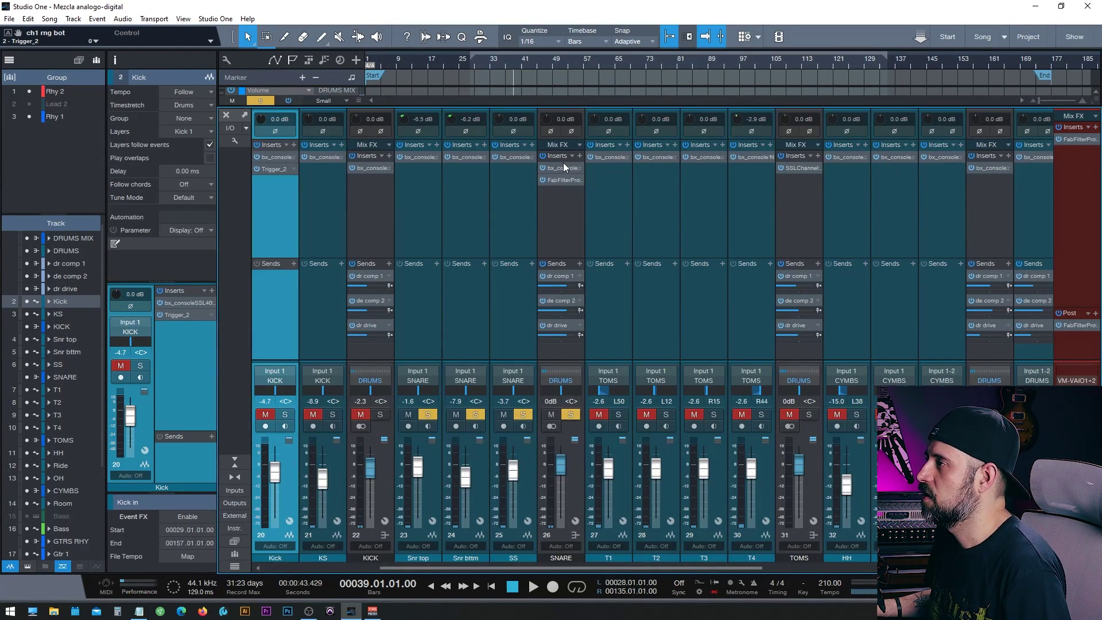
key(space)
click(565, 180)
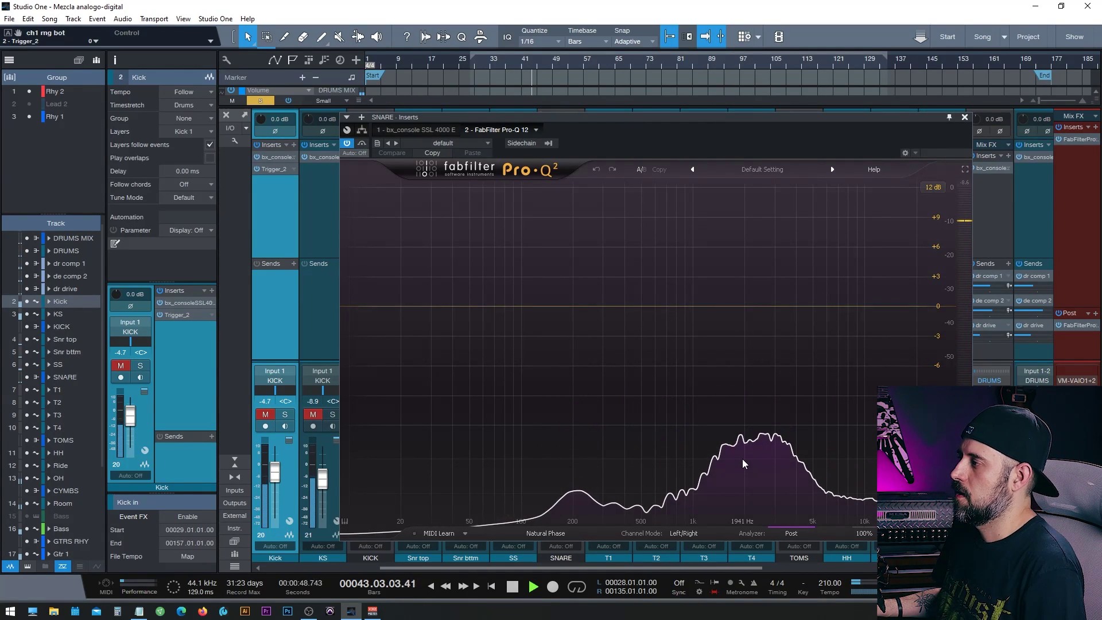
key(space)
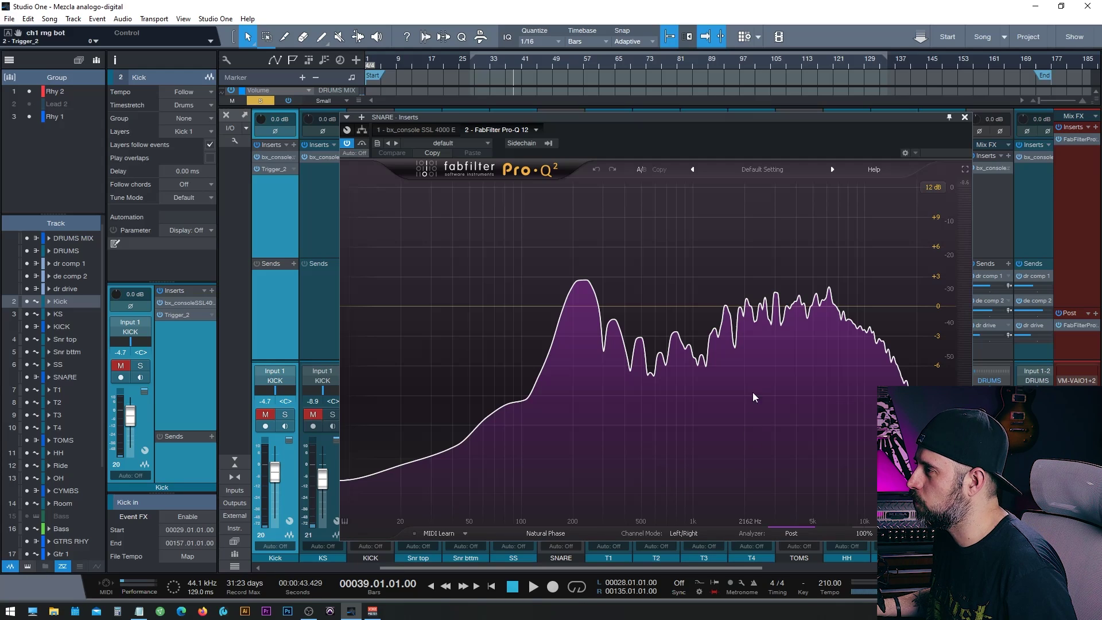
- Add a narrow bell cut at about 3055.5 Hz, -4.57 dB with Q 11.115 in the SNARE bus's Pro-Q 2 and select that band
drag(778, 295, 776, 351)
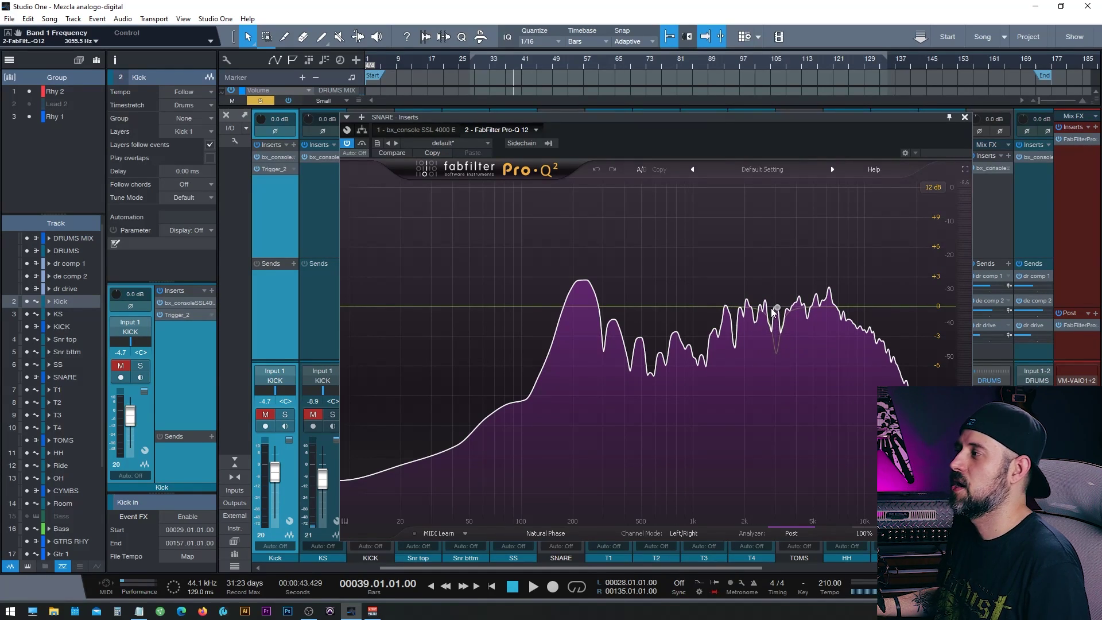
click(837, 370)
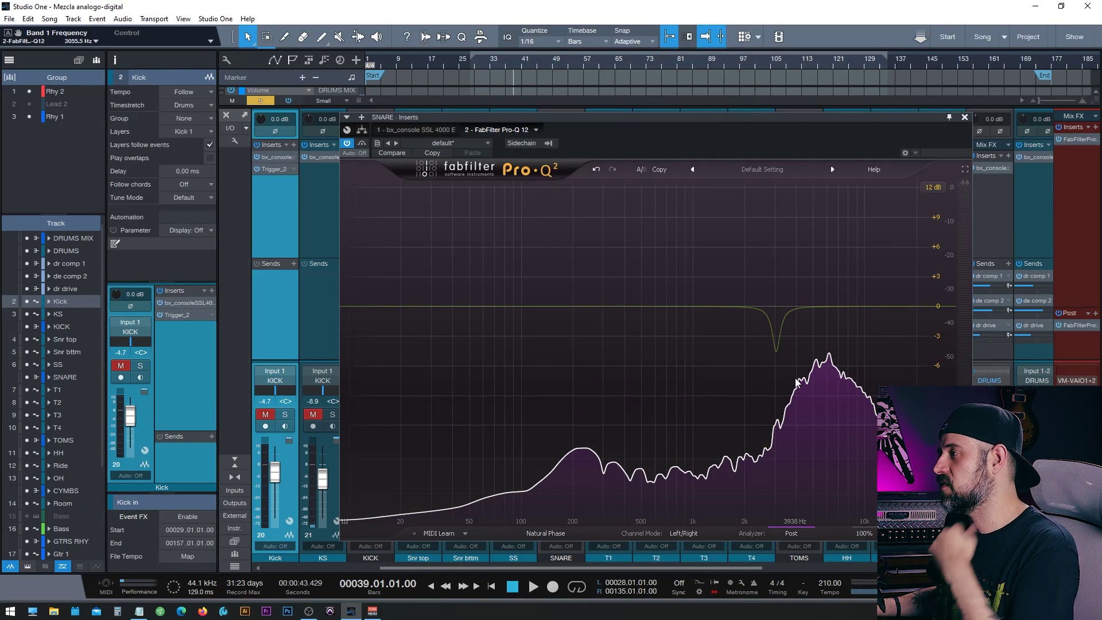
click(776, 351)
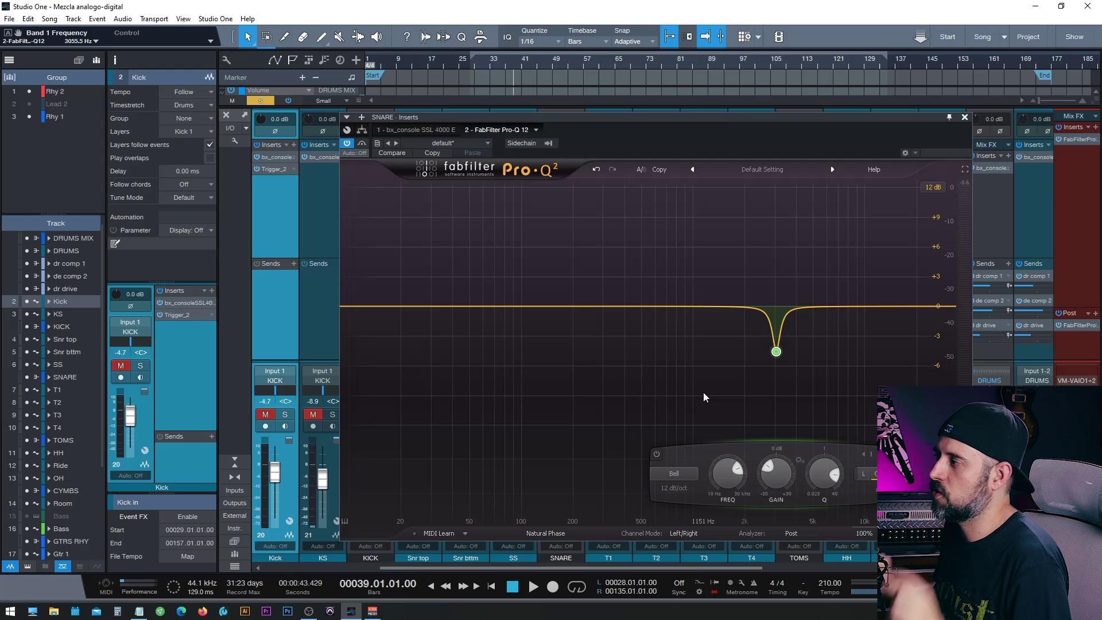
click(862, 366)
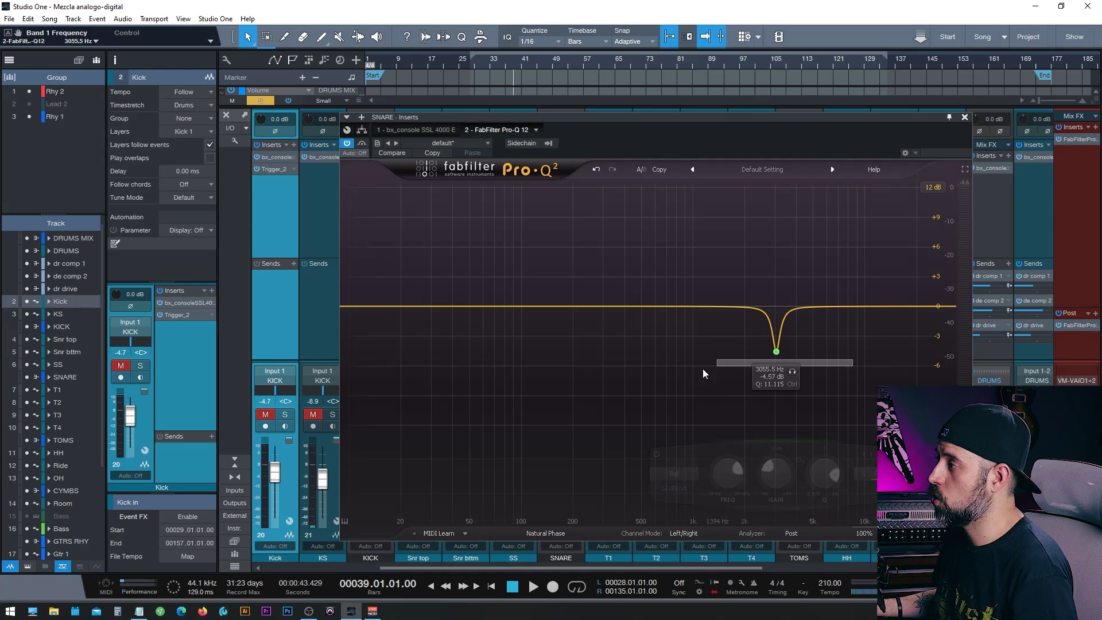
click(776, 351)
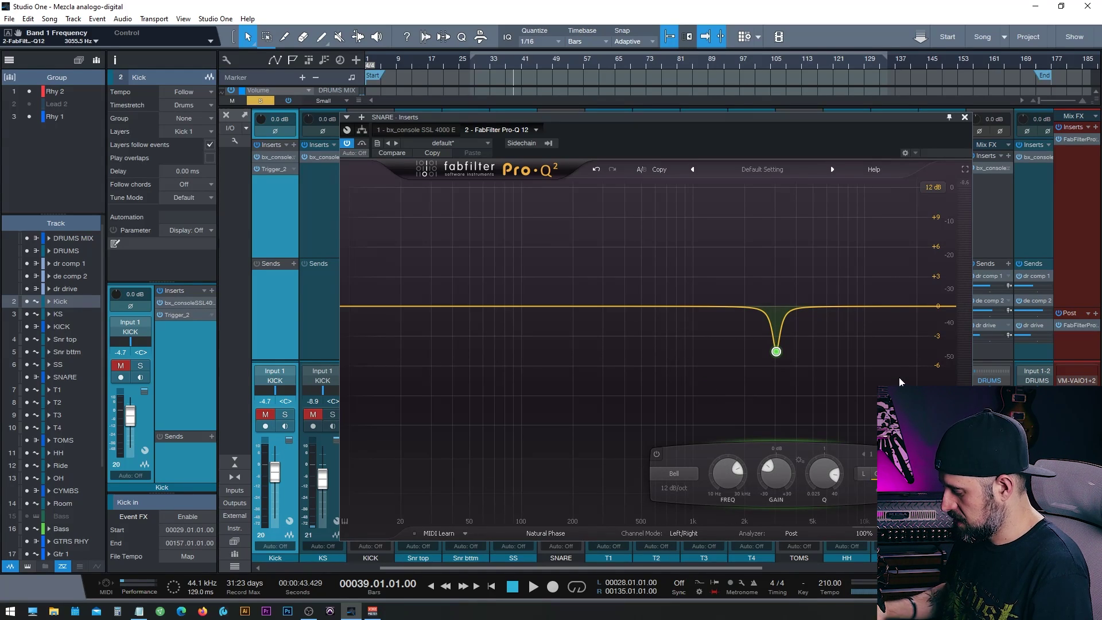
- Add four bell bands of alternating cuts and boosts to the SNARE bus's Pro-Q 2 and shift all five bands together to higher frequencies
double_click(490, 335)
double_click(746, 270)
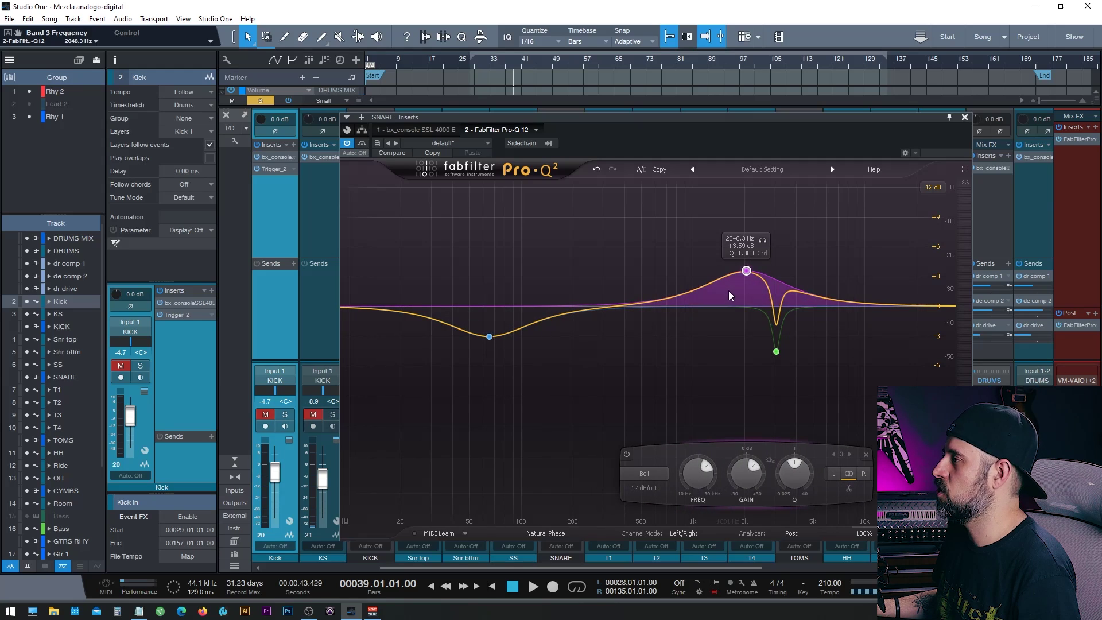
double_click(647, 330)
double_click(555, 261)
drag(428, 240, 845, 383)
mouse_move(766, 277)
mouse_down()
mouse_move(792, 273)
mouse_move(789, 264)
mouse_move(765, 388)
mouse_move(758, 208)
mouse_move(776, 214)
mouse_move(765, 277)
mouse_up()
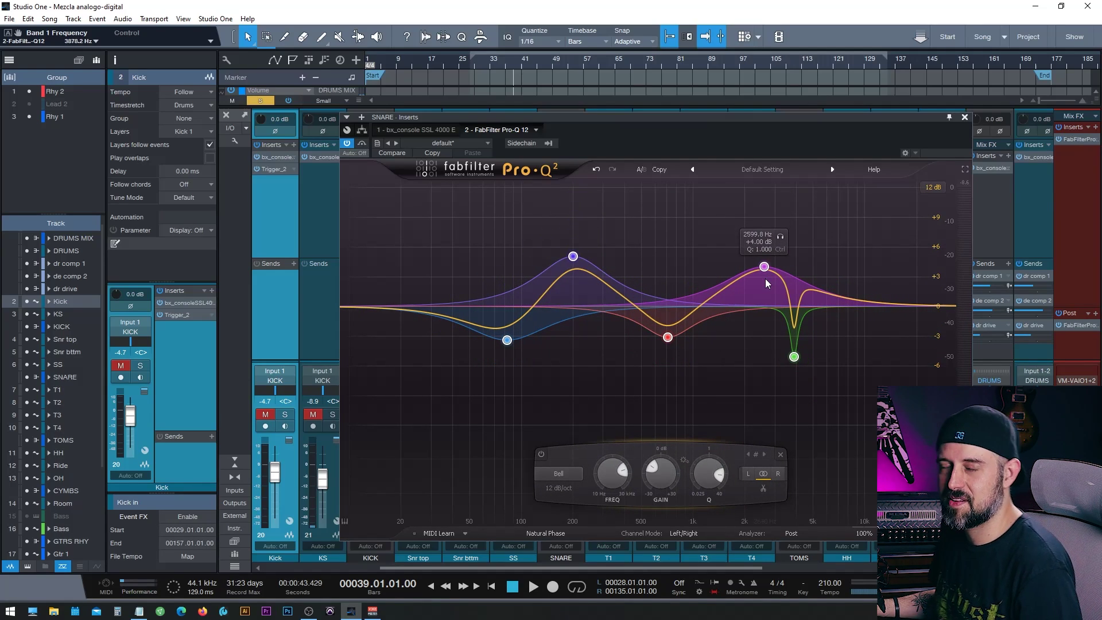
drag(900, 250, 424, 381)
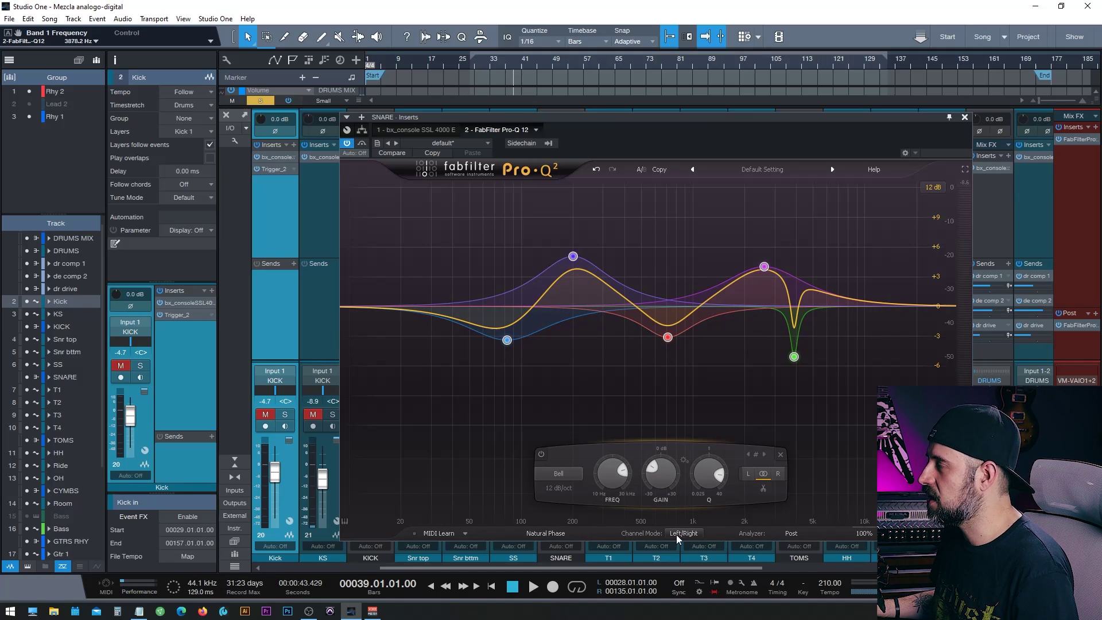
- Close the SNARE bus's Pro-Q 2 window and remove the plug-in from that bus
click(964, 118)
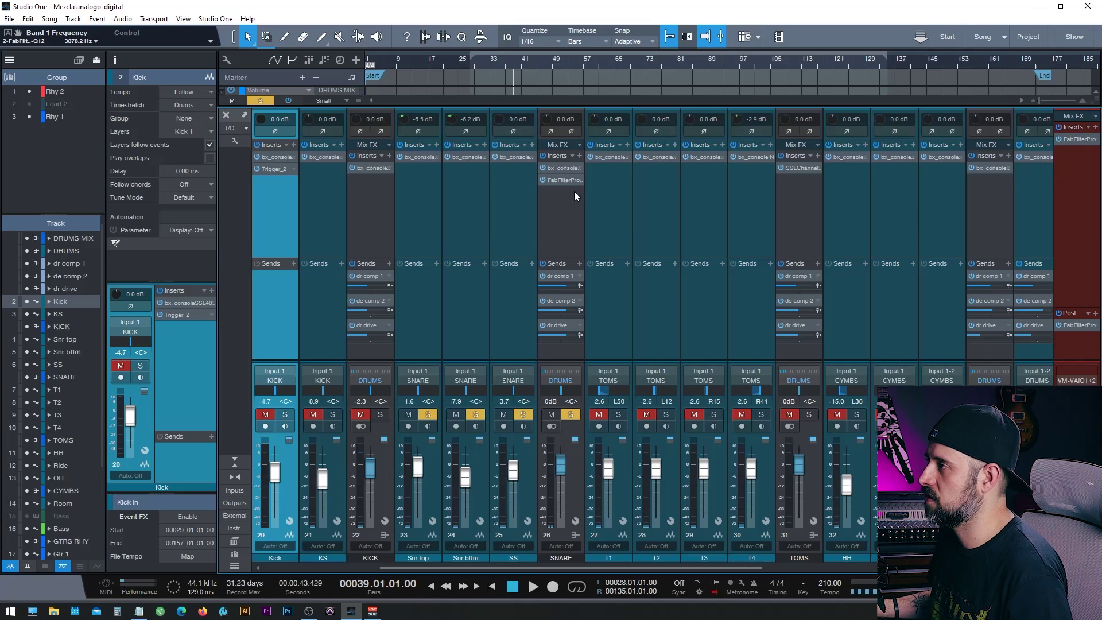
right_click(579, 176)
click(600, 298)
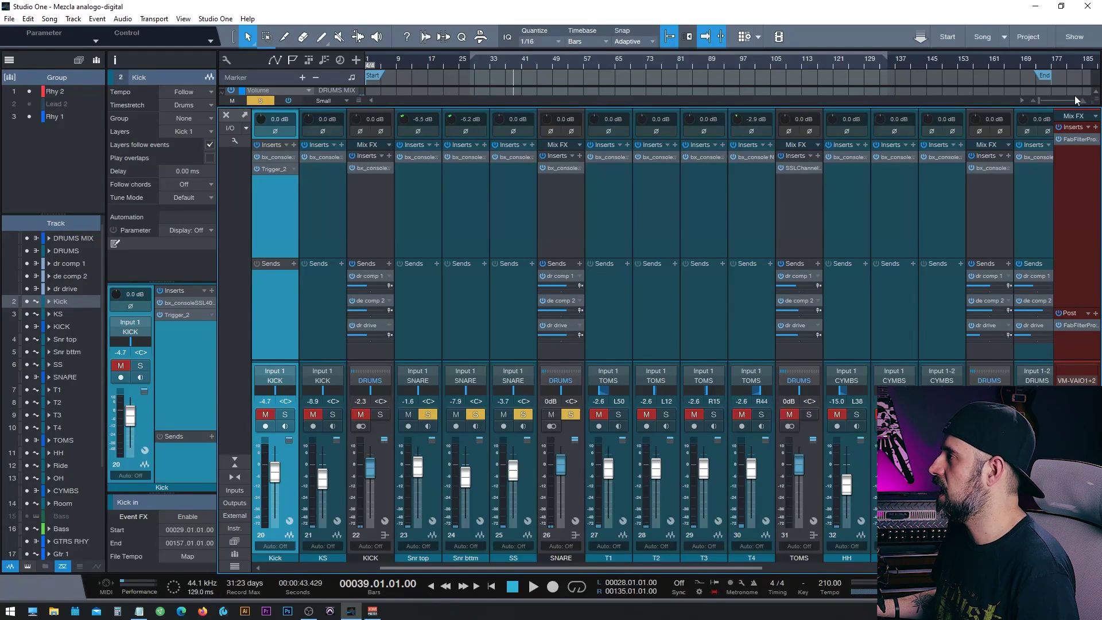
- Examine the Mid/Side EQ bands of the Main bus's FabFilter Pro-Q 2 and close its window
click(1079, 141)
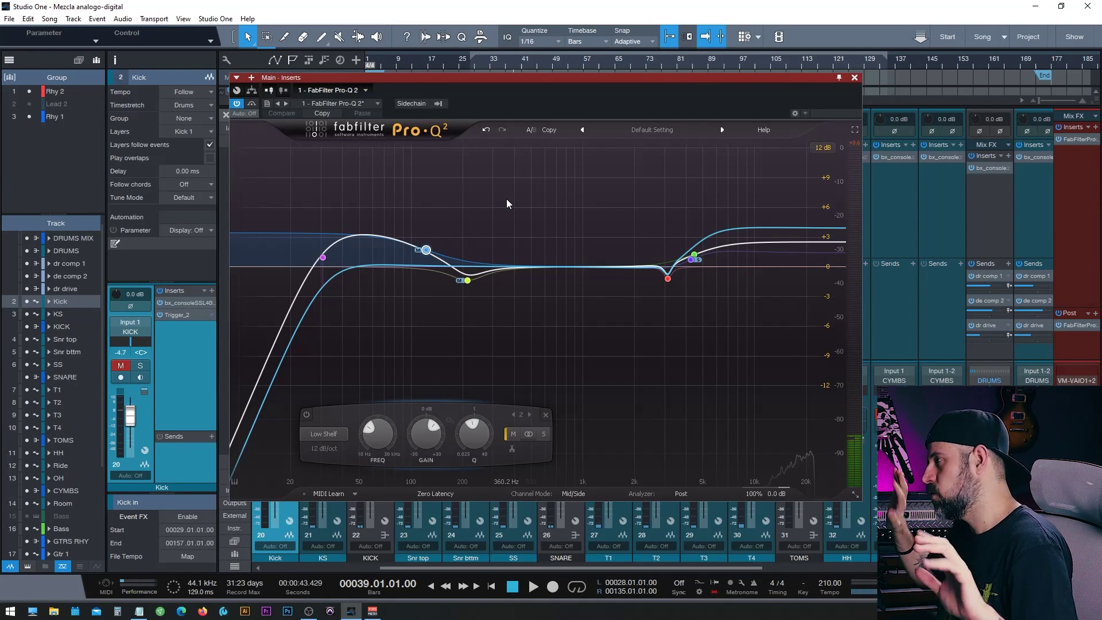
mouse_move(694, 254)
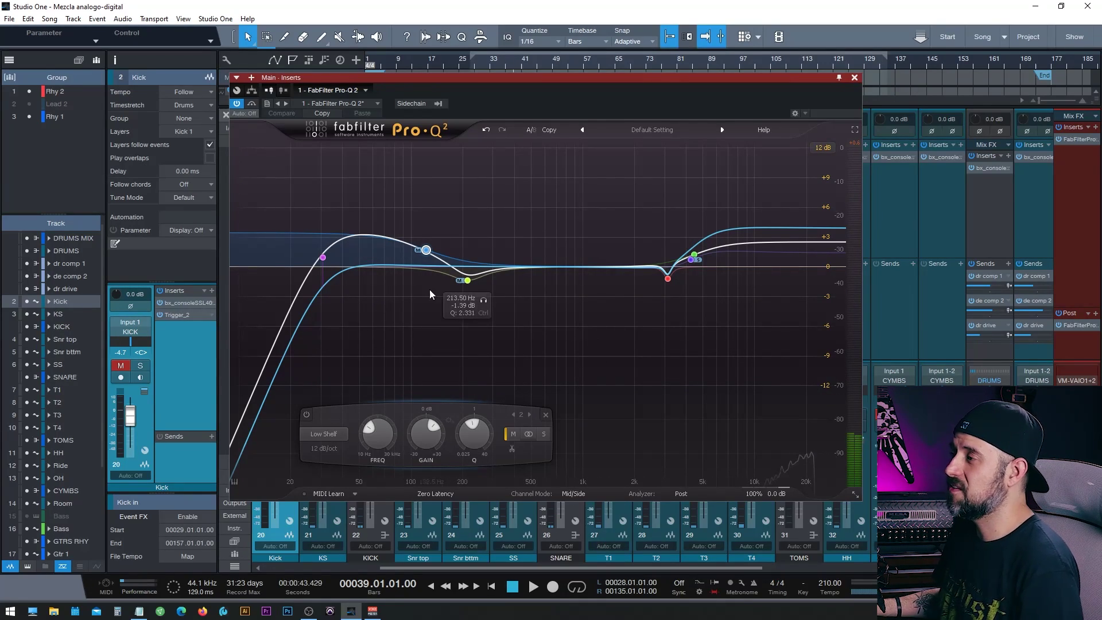
mouse_move(675, 290)
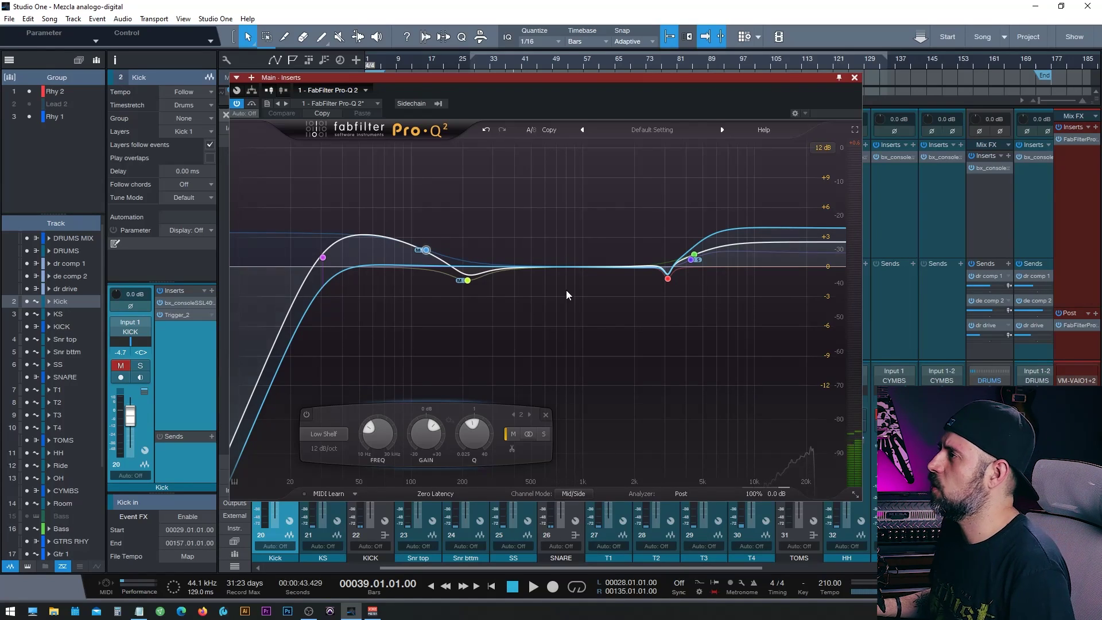
click(854, 78)
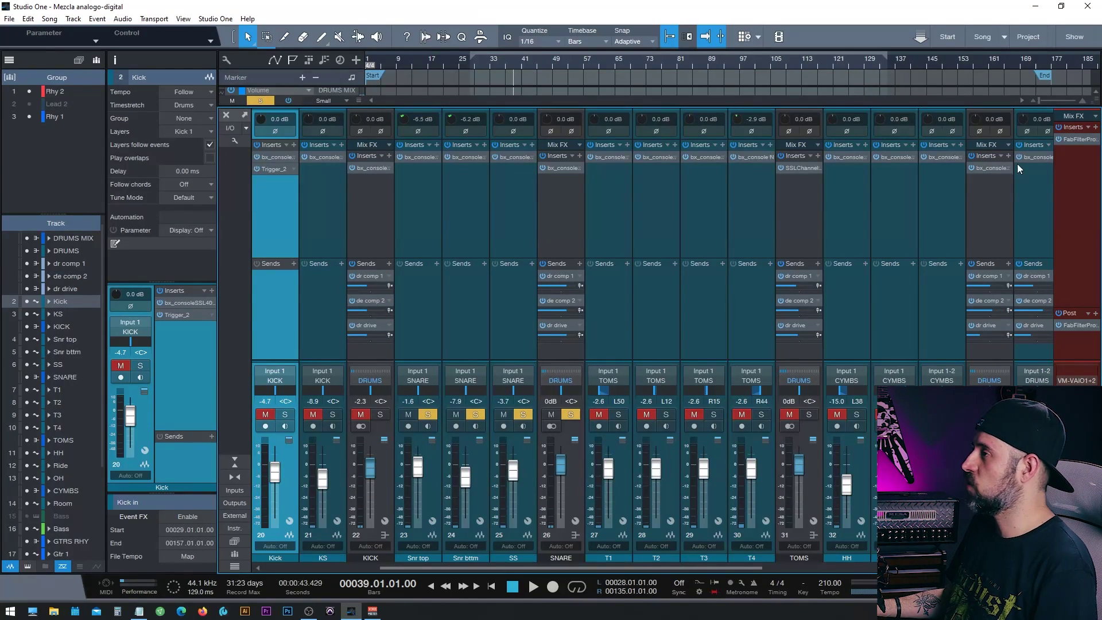
- Turn off the DRUMS bus's solo in the arrangement and play the full mix from bar 99
key(F3)
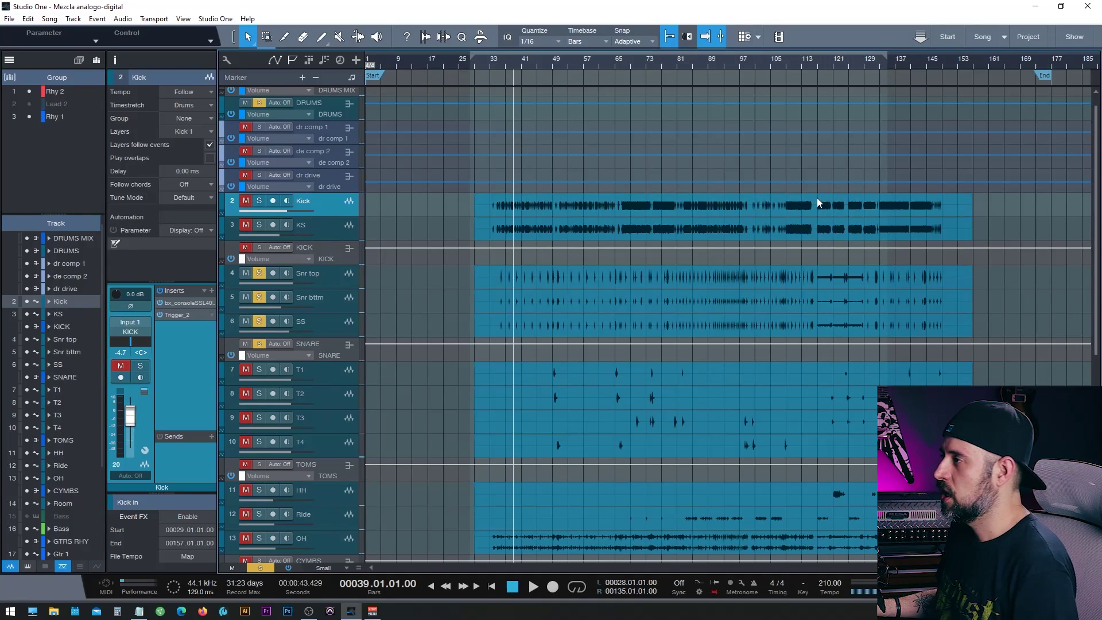
click(257, 103)
scroll(642, 240, up, 5)
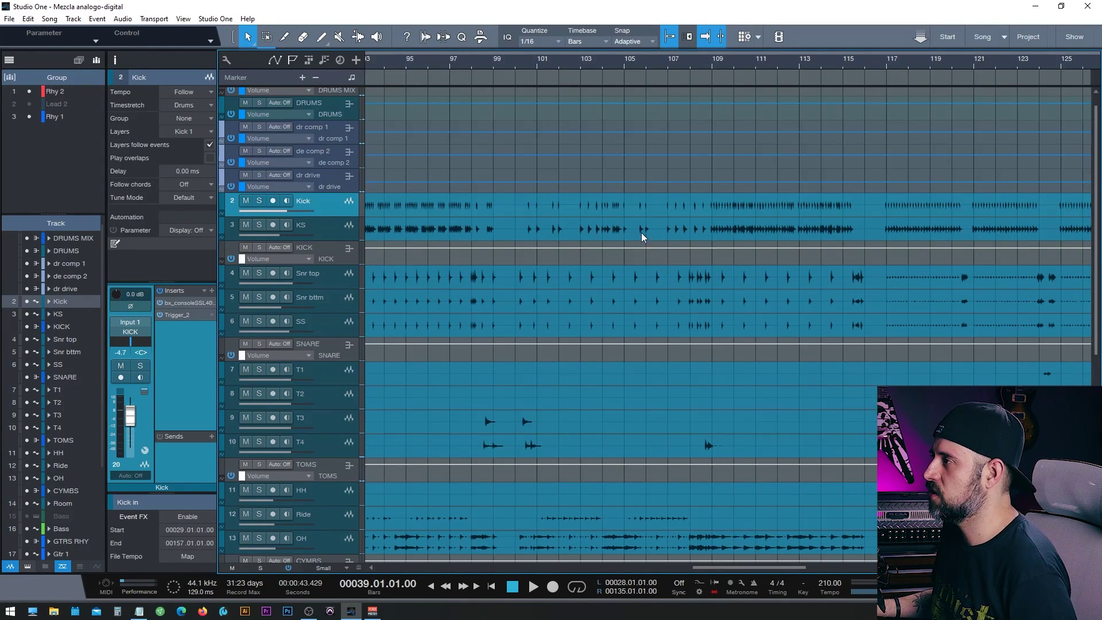
scroll(627, 204, down, 3)
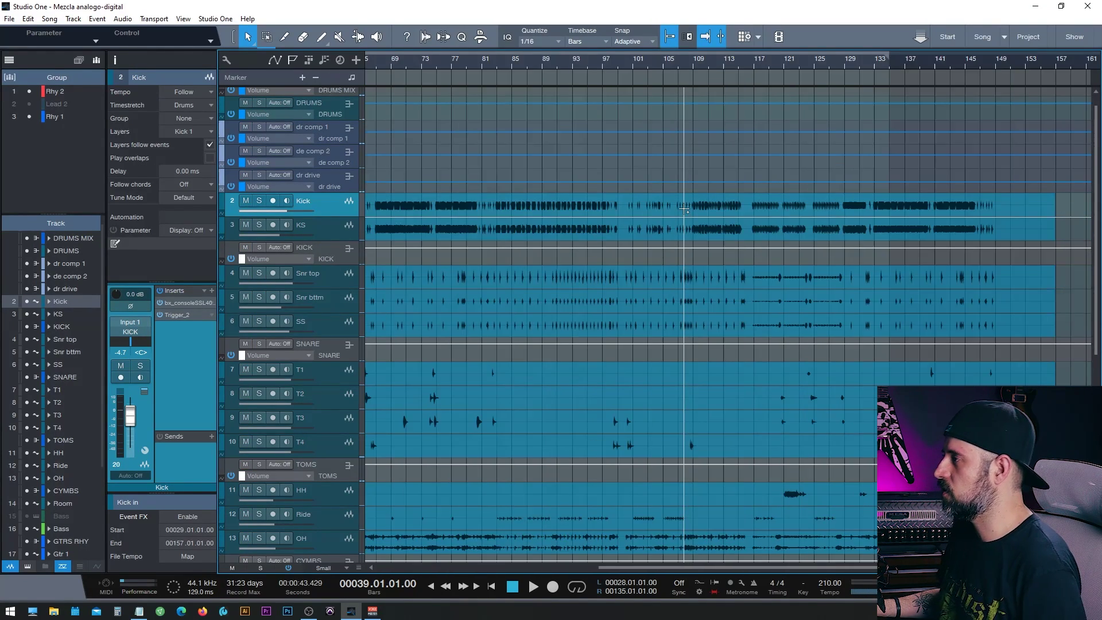
click(618, 172)
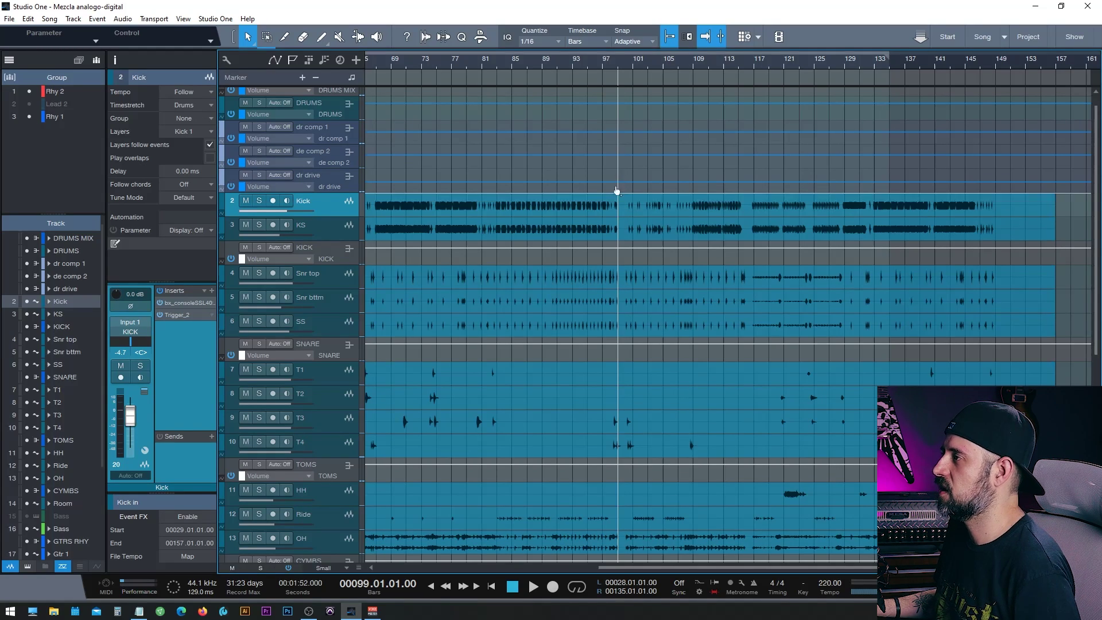
key(space)
- Toggle the bypass of the Main bus's Pro-Q 2 during playback, examine the mix's spectrum, and close the plug-in window
key(F3)
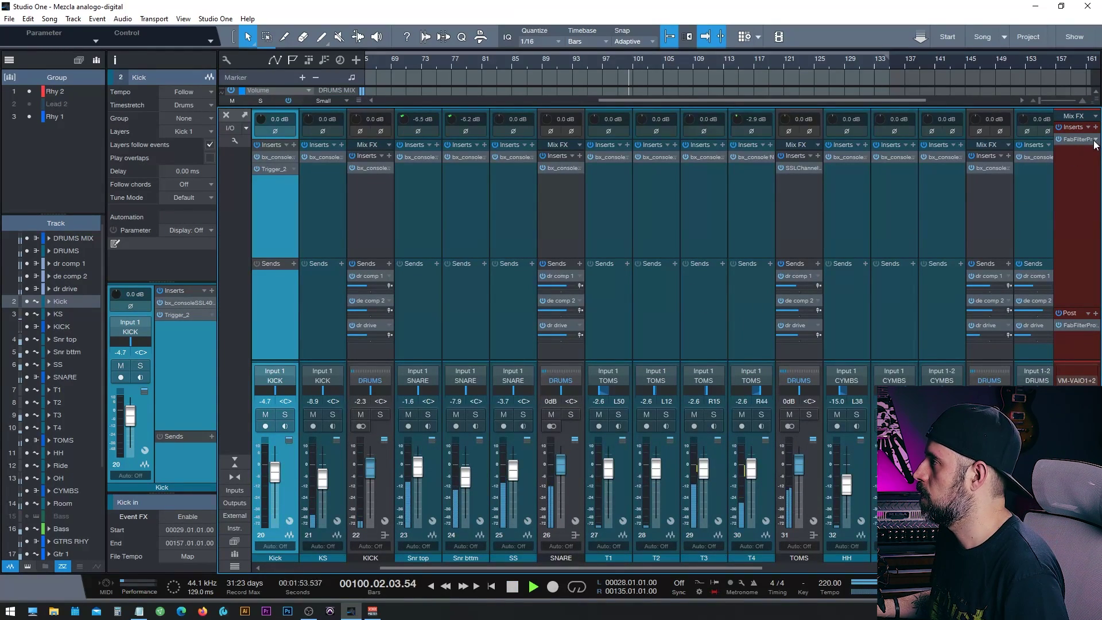
click(1070, 140)
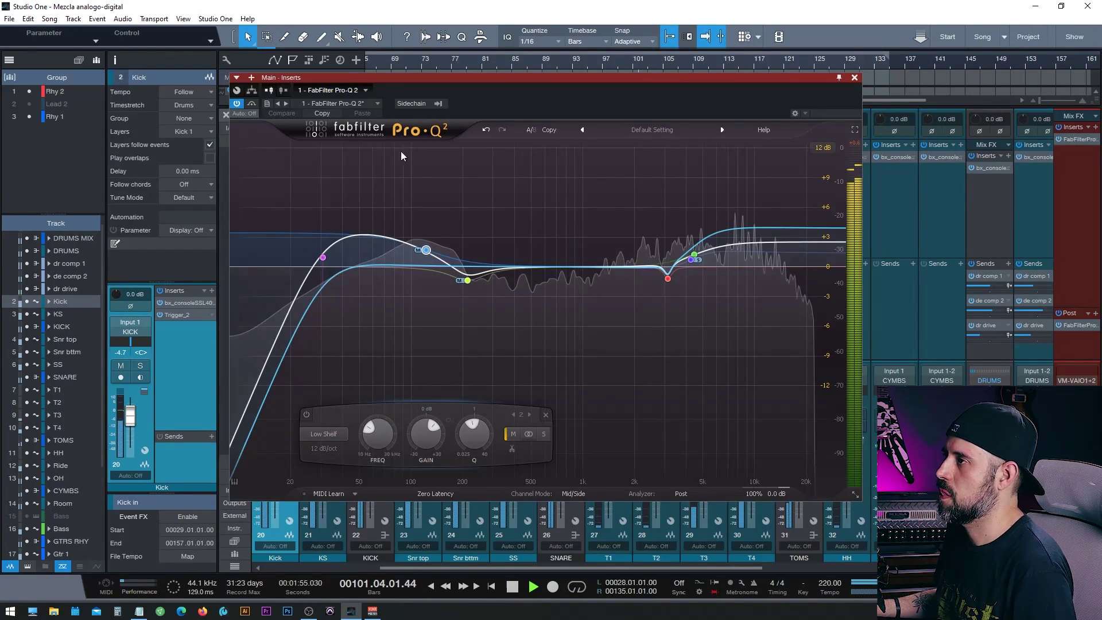
click(240, 104)
drag(589, 73, 642, 89)
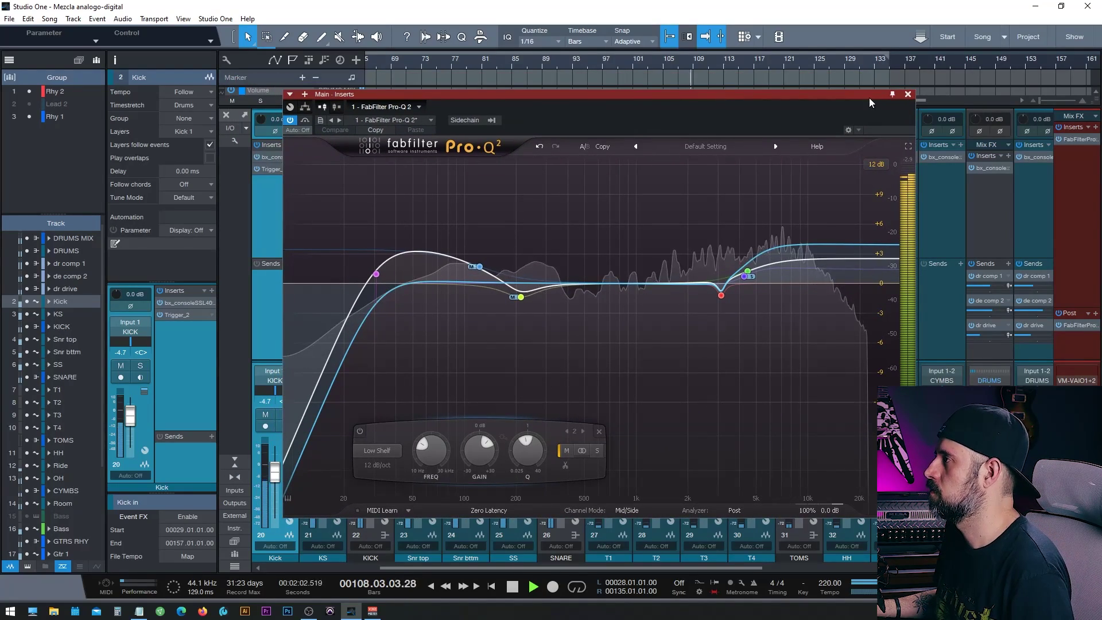
click(908, 94)
- Return to the arrangement during playback and set the track height to Tiny to fit all the tracks in view
key(F3)
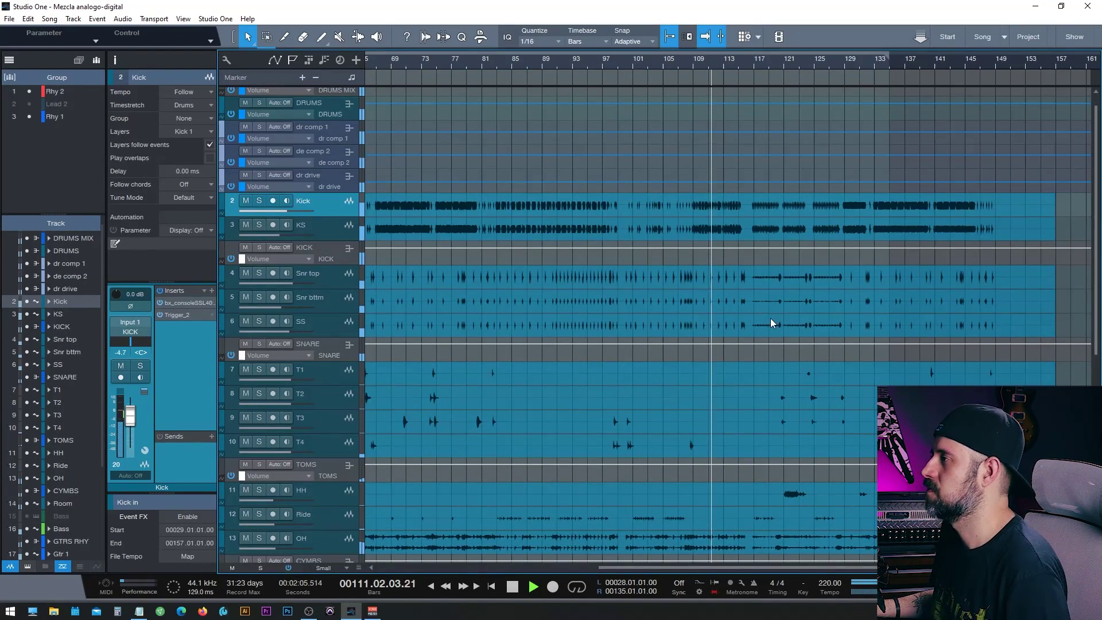
key(shift+w)
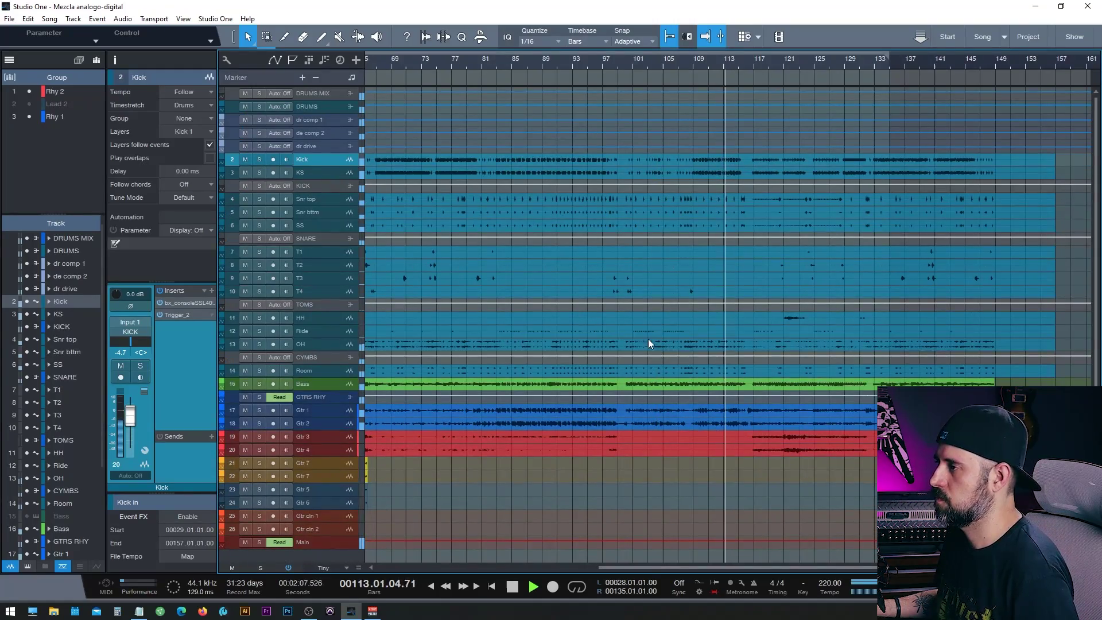
key(F3)
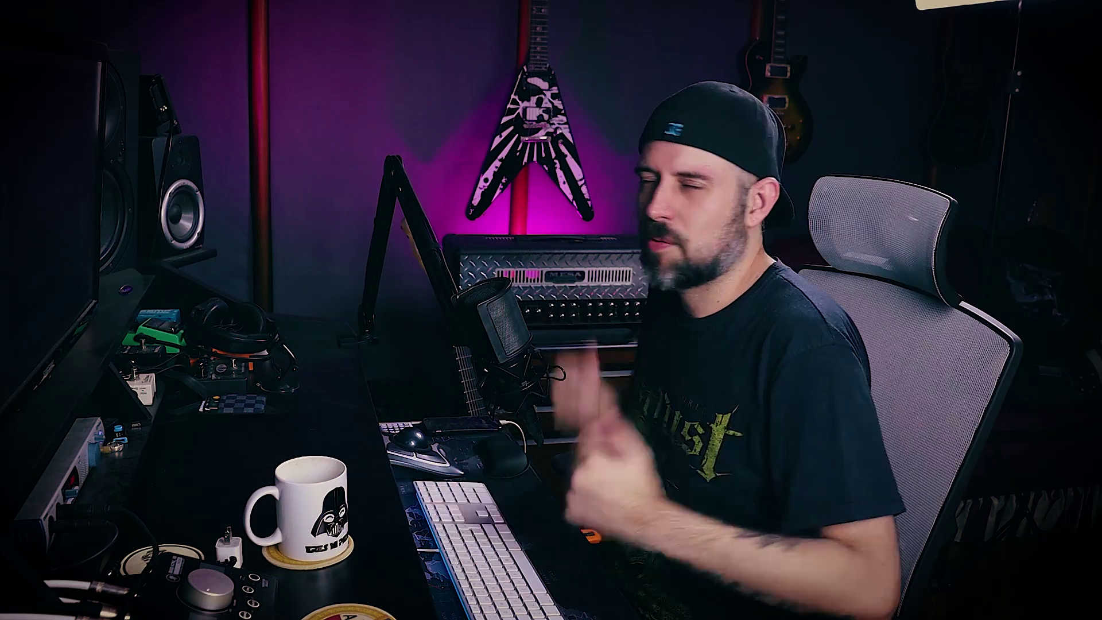